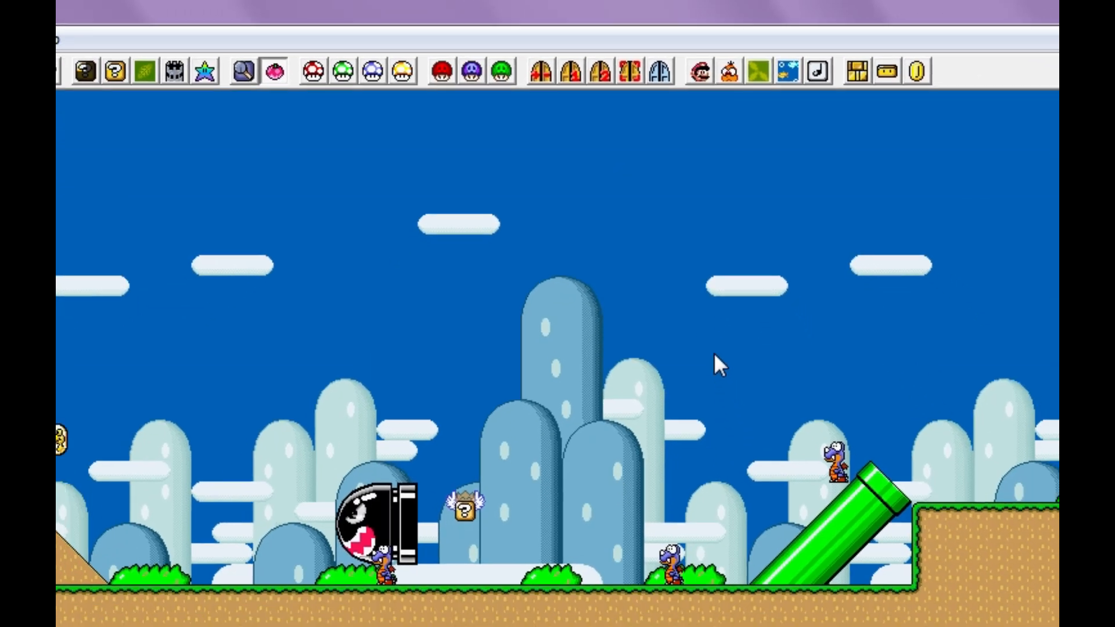
{"action": "scroll", "coordinate": [756, 343], "scroll_direction": "up", "scroll_amount": 1, "text": "ctrl"}
{"action": "scroll", "coordinate": [756, 343], "scroll_direction": "up", "scroll_amount": 1}
{"action": "scroll", "coordinate": [703, 213], "scroll_direction": "down", "scroll_amount": 1}
{"action": "scroll", "coordinate": [703, 214], "scroll_direction": "down", "scroll_amount": 1, "text": "ctrl"}
{"action": "scroll", "coordinate": [703, 213], "scroll_direction": "up", "scroll_amount": 1, "text": "ctrl"}
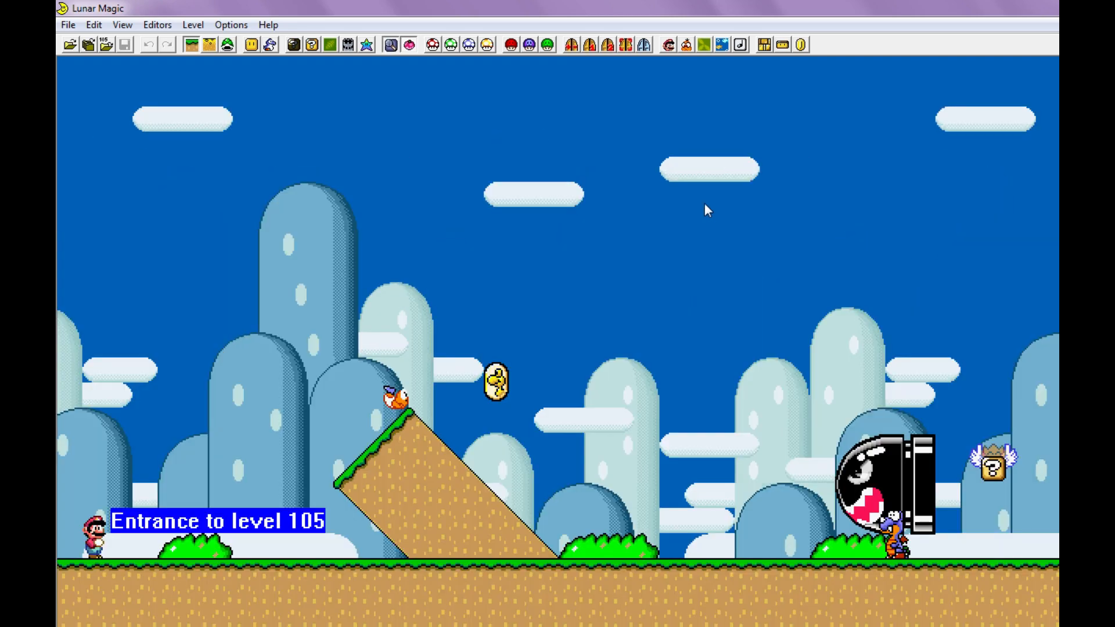
- Turn on the display of screen boundaries and exits, and look over the screens and entrances of level 105
{"action": "left_click", "coordinate": [644, 45]}
{"action": "scroll", "coordinate": [640, 119], "scroll_direction": "up", "scroll_amount": 1}
{"action": "scroll", "coordinate": [602, 119], "scroll_direction": "down", "scroll_amount": 1, "text": "ctrl"}
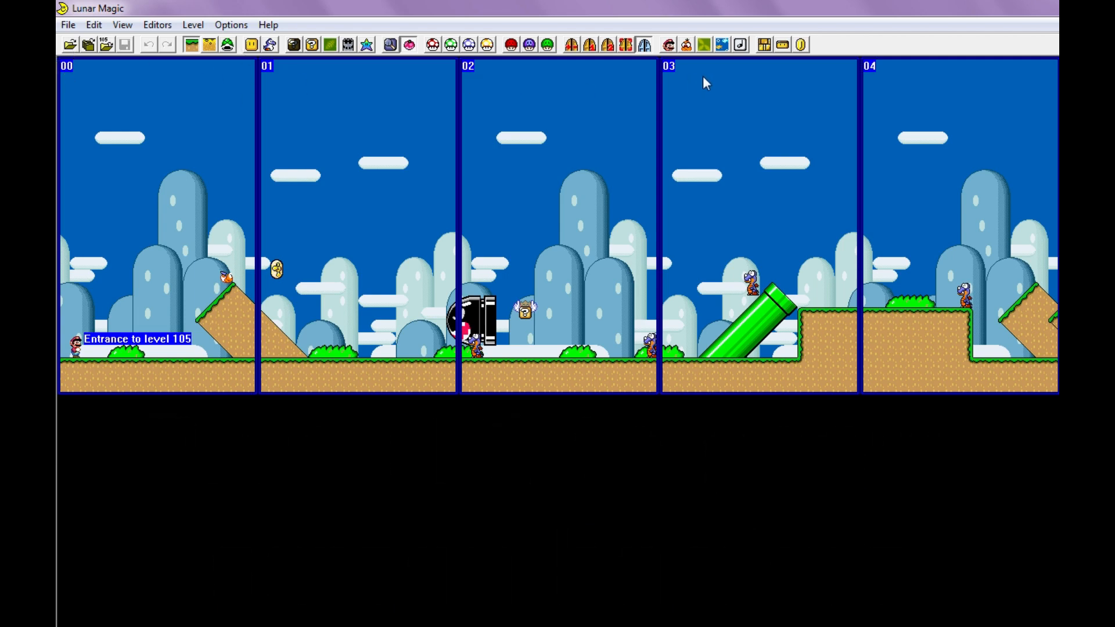
{"action": "scroll", "coordinate": [634, 141], "scroll_direction": "down", "scroll_amount": 10}
{"action": "scroll", "coordinate": [604, 203], "scroll_direction": "down", "scroll_amount": 5}
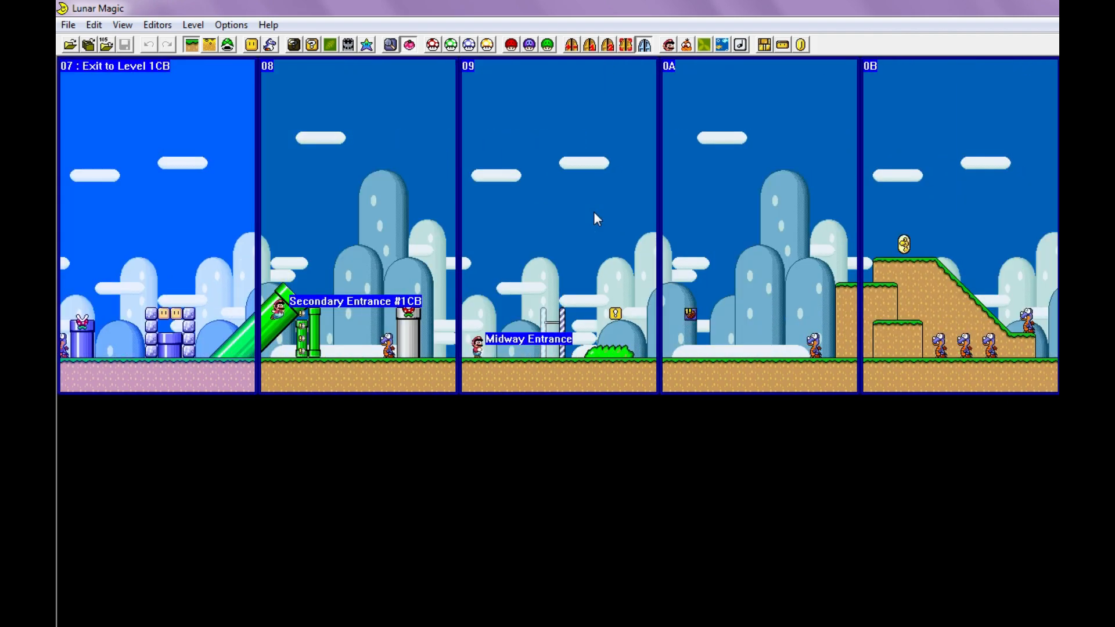
{"action": "scroll", "coordinate": [595, 219], "scroll_direction": "up", "scroll_amount": 2}
{"action": "scroll", "coordinate": [398, 187], "scroll_direction": "up", "scroll_amount": 12}
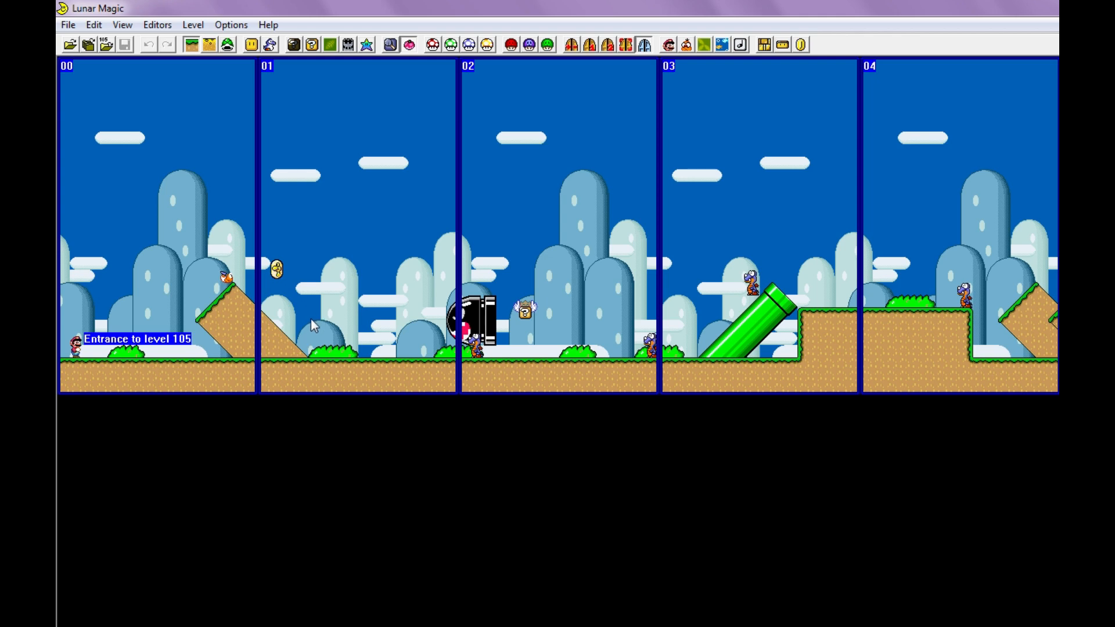
{"action": "scroll", "coordinate": [310, 320], "scroll_direction": "up", "scroll_amount": 1, "text": "ctrl"}
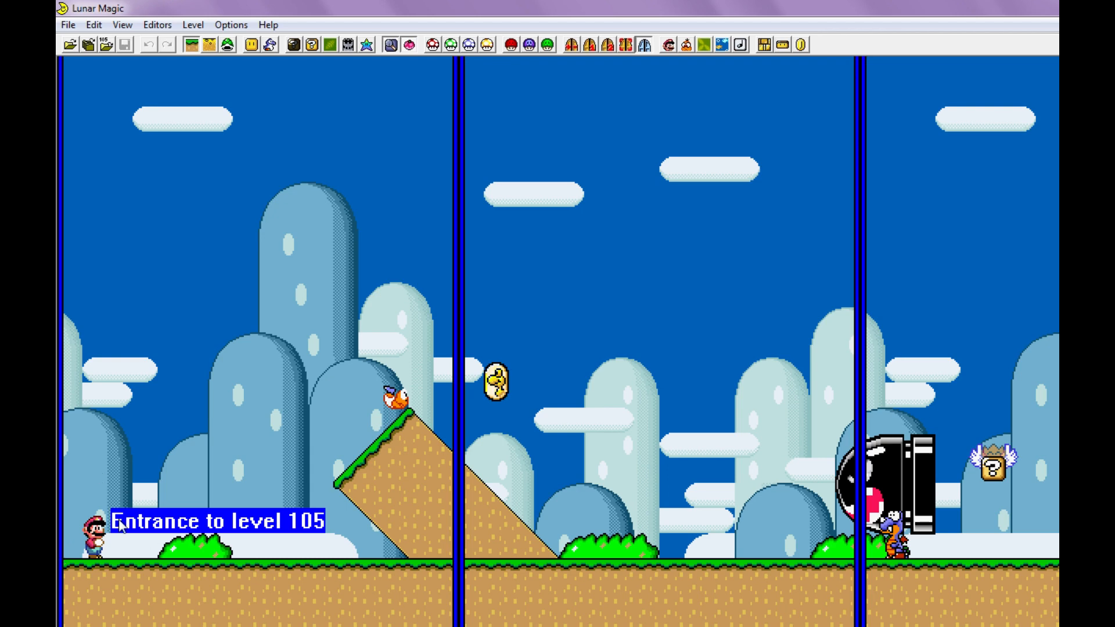
- Set the main entrance's screen number to 1
{"action": "left_click", "coordinate": [595, 44]}
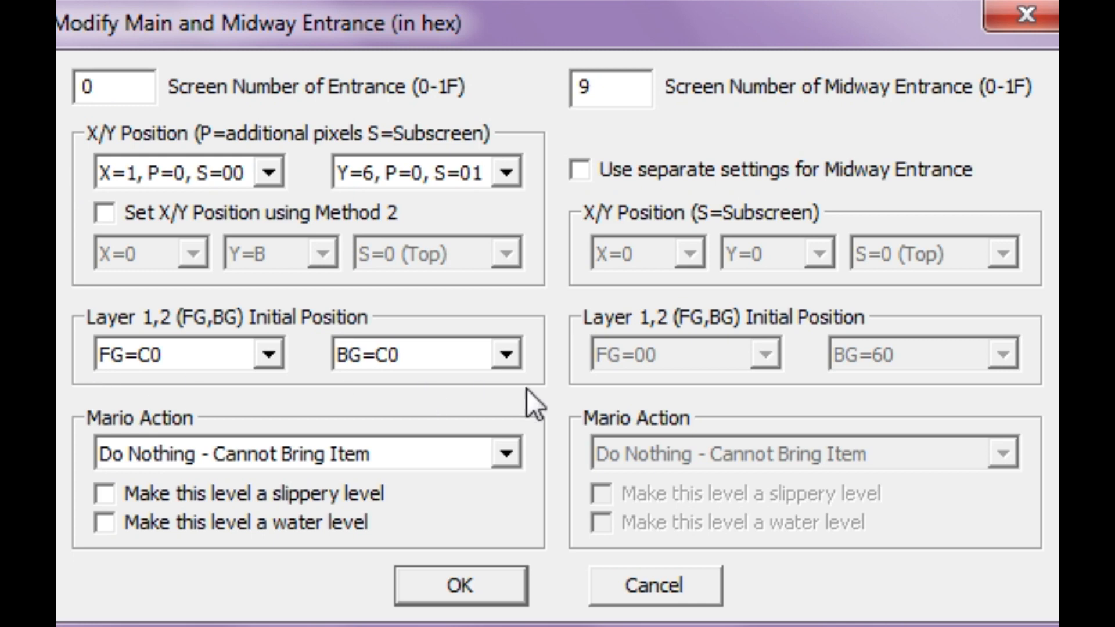
{"action": "double_click", "coordinate": [124, 87]}
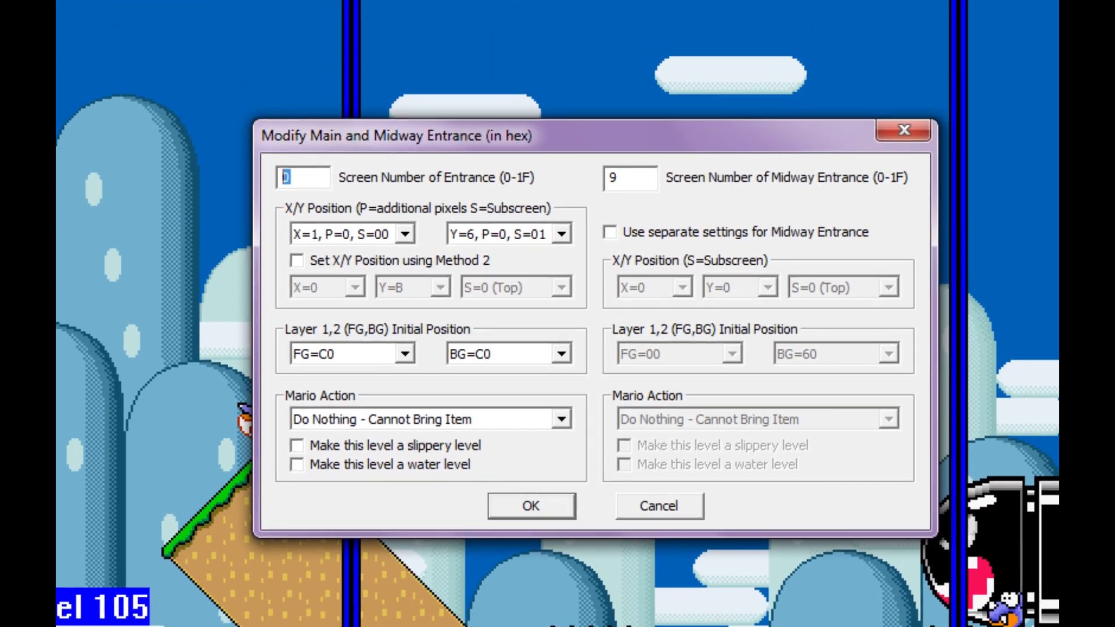
{"action": "key", "text": "Return"}
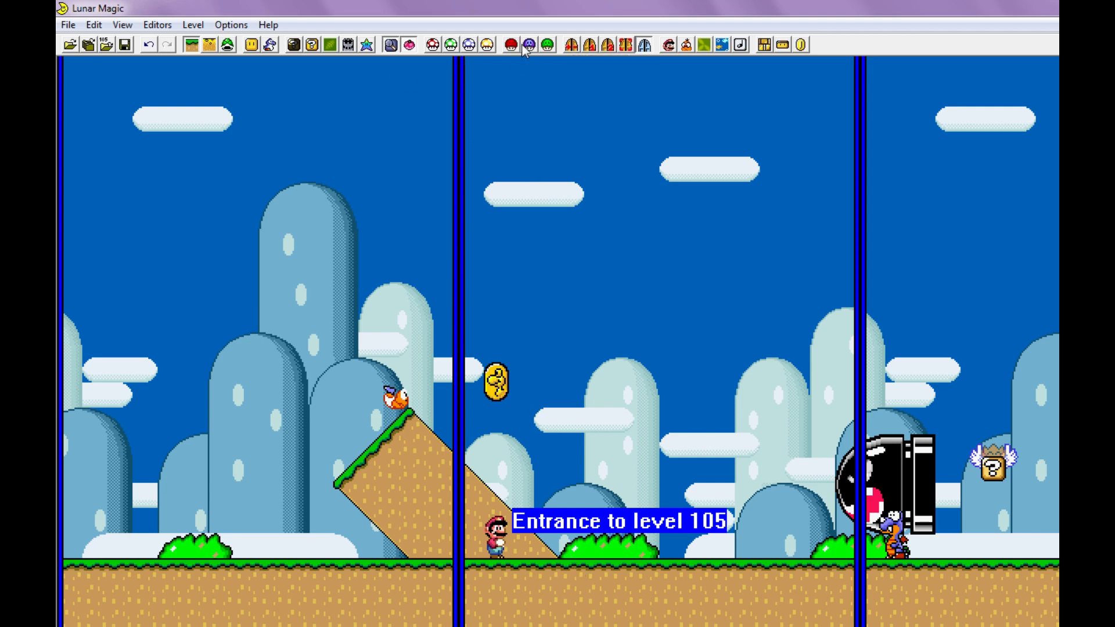
- Set the main entrance's position to X=E, P=0, S=00 and Y=8, P=0, S=00
{"action": "left_click", "coordinate": [590, 46]}
{"action": "left_click", "coordinate": [481, 276]}
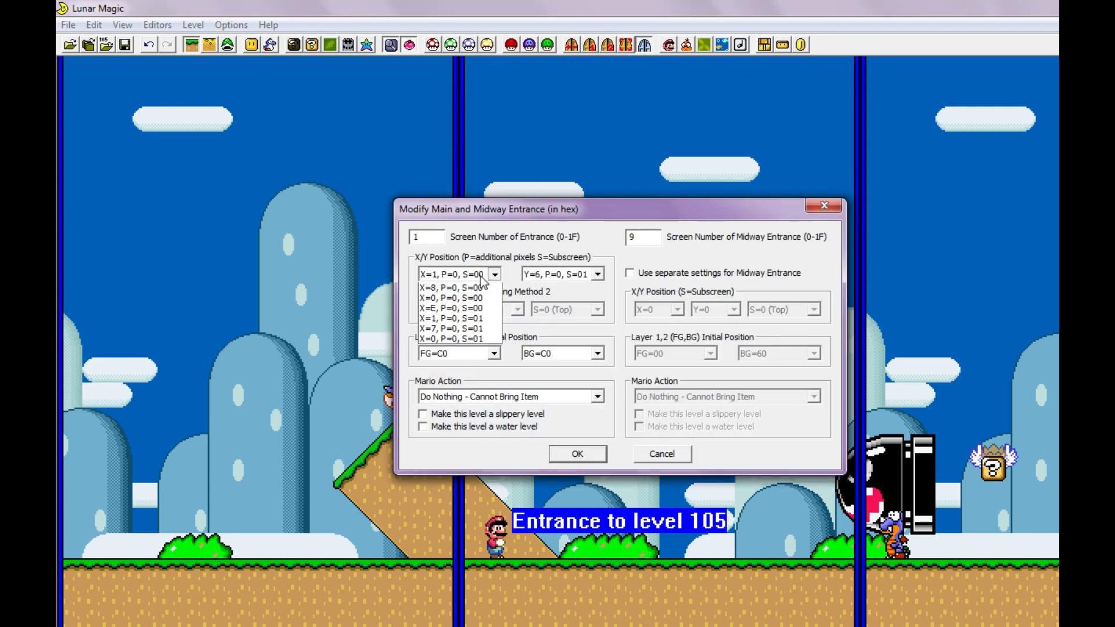
{"action": "left_click", "coordinate": [478, 320]}
{"action": "left_click", "coordinate": [562, 275]}
{"action": "left_click", "coordinate": [553, 301]}
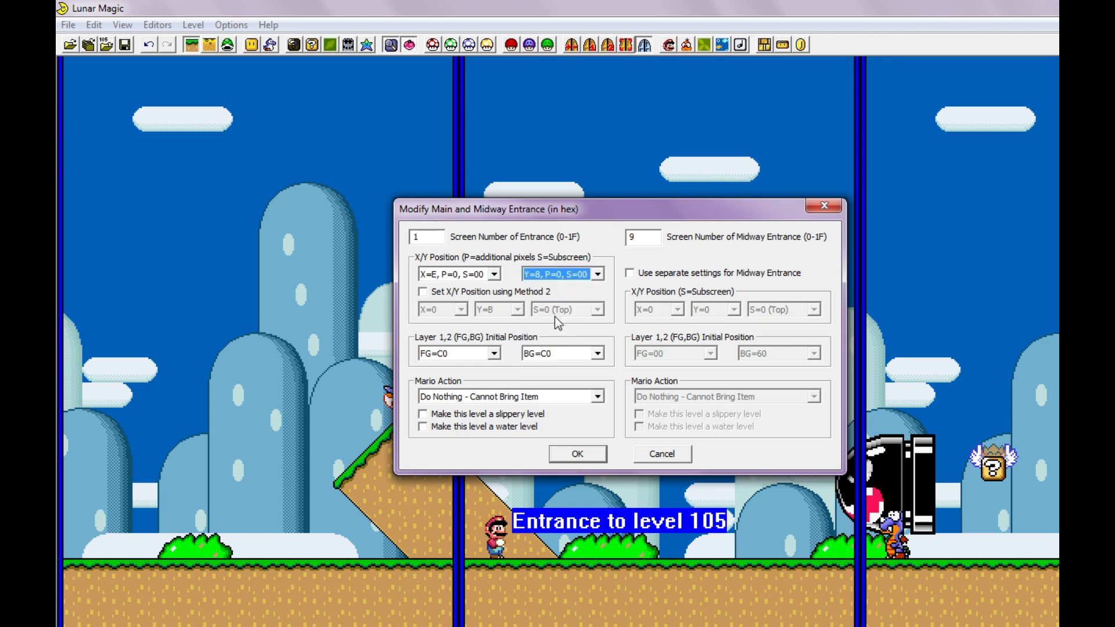
{"action": "left_click", "coordinate": [577, 454]}
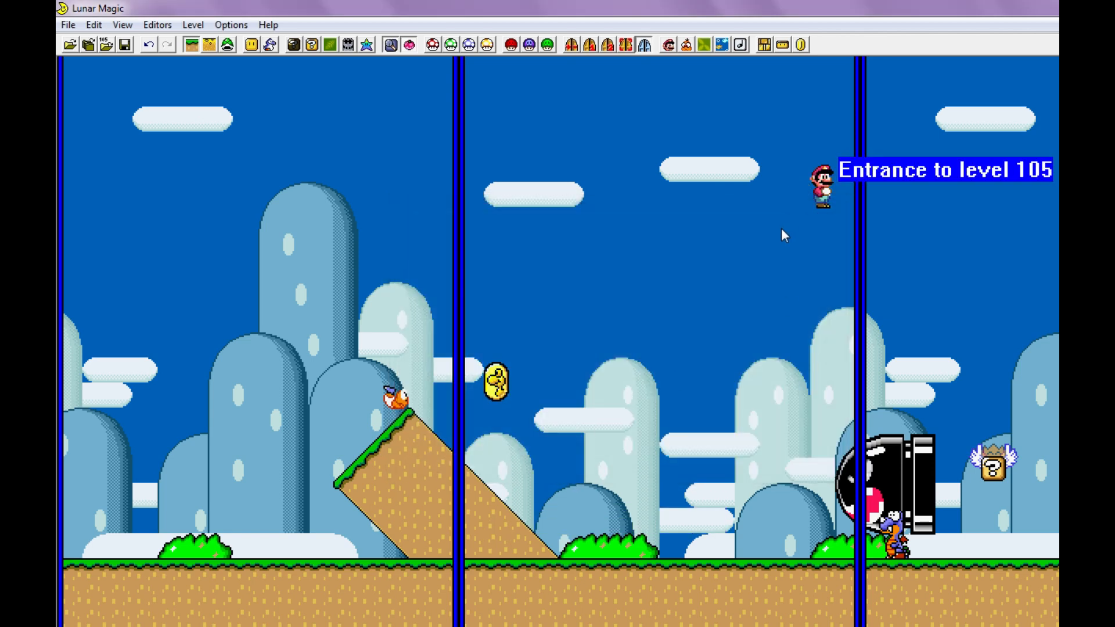
- Switch to sprite editing mode, move the main entrance into the sky of screen 0 at X=6, Y=9, and check its entrance settings
{"action": "mouse_move", "coordinate": [834, 184]}
{"action": "left_mouse_down"}
{"action": "mouse_move", "coordinate": [733, 225]}
{"action": "mouse_move", "coordinate": [842, 199]}
{"action": "left_mouse_up"}
{"action": "left_click", "coordinate": [229, 49]}
{"action": "left_click", "coordinate": [395, 393]}
{"action": "mouse_move", "coordinate": [813, 185]}
{"action": "left_mouse_down"}
{"action": "mouse_move", "coordinate": [261, 255]}
{"action": "mouse_move", "coordinate": [211, 209]}
{"action": "mouse_move", "coordinate": [296, 325]}
{"action": "mouse_move", "coordinate": [224, 207]}
{"action": "left_mouse_up"}
{"action": "left_click", "coordinate": [591, 47]}
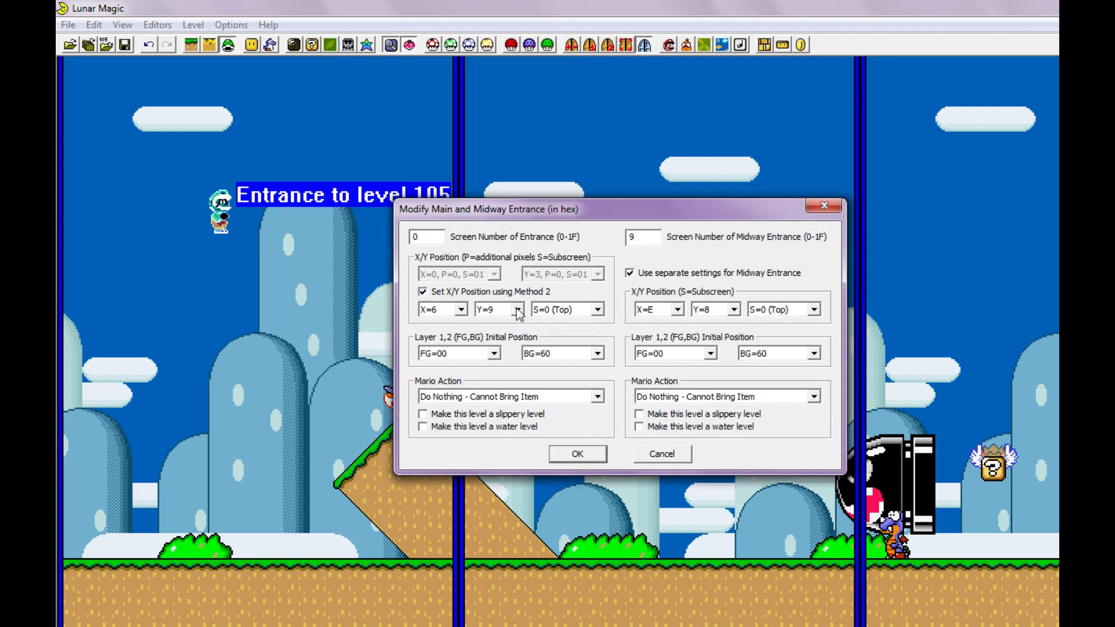
{"action": "key", "text": "Return"}
- Move the main entrance down to the ground at X=2, Y=6 and set its Mario action to Horizontal Pipe Exit Right
{"action": "mouse_move", "coordinate": [217, 191]}
{"action": "left_mouse_down"}
{"action": "mouse_move", "coordinate": [141, 456]}
{"action": "mouse_move", "coordinate": [89, 509]}
{"action": "mouse_move", "coordinate": [114, 511]}
{"action": "left_mouse_up"}
{"action": "left_click", "coordinate": [589, 45]}
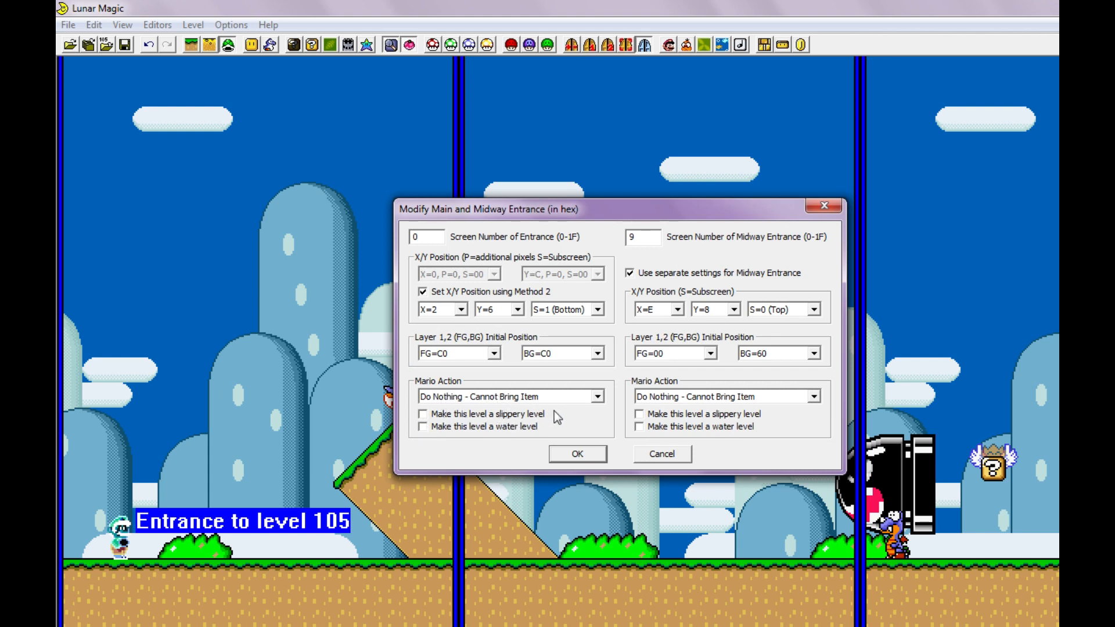
{"action": "left_click", "coordinate": [534, 397]}
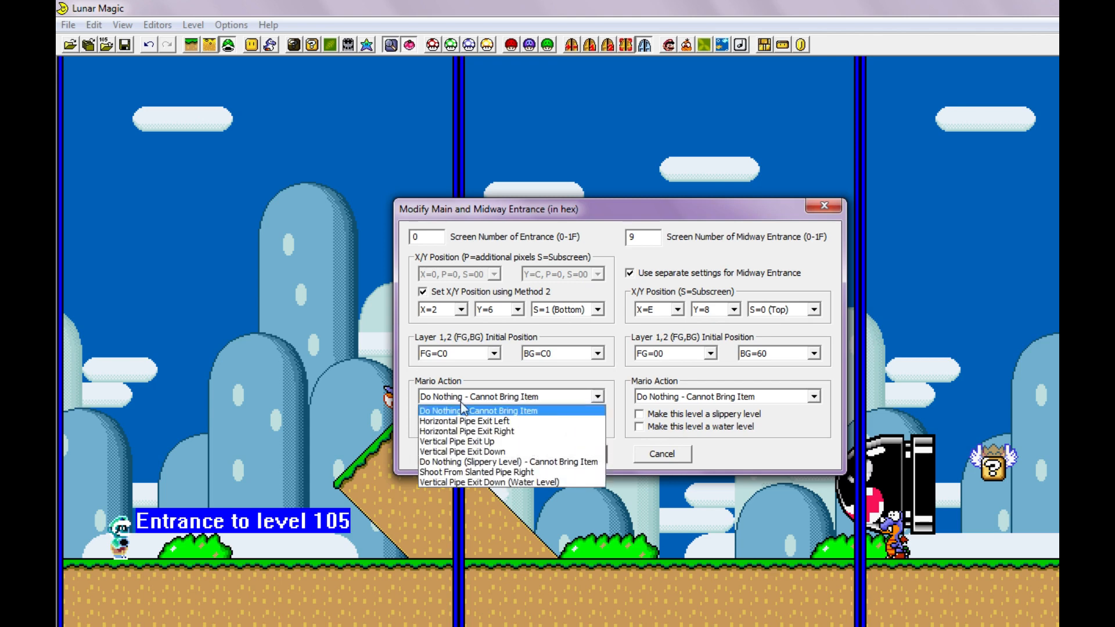
{"action": "left_click", "coordinate": [518, 432]}
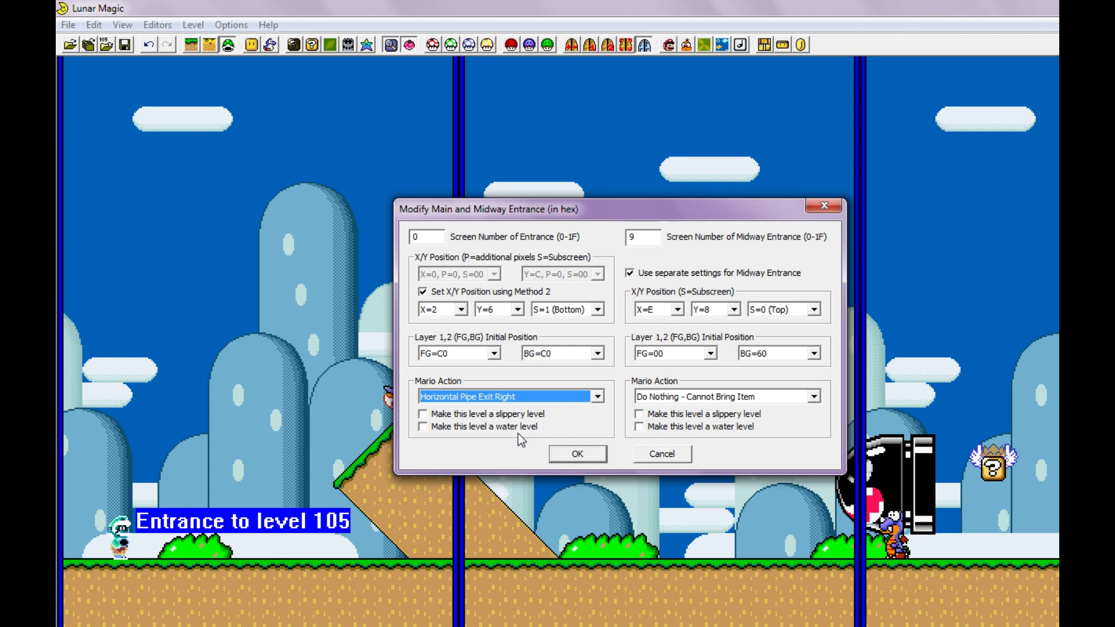
{"action": "left_click", "coordinate": [577, 455]}
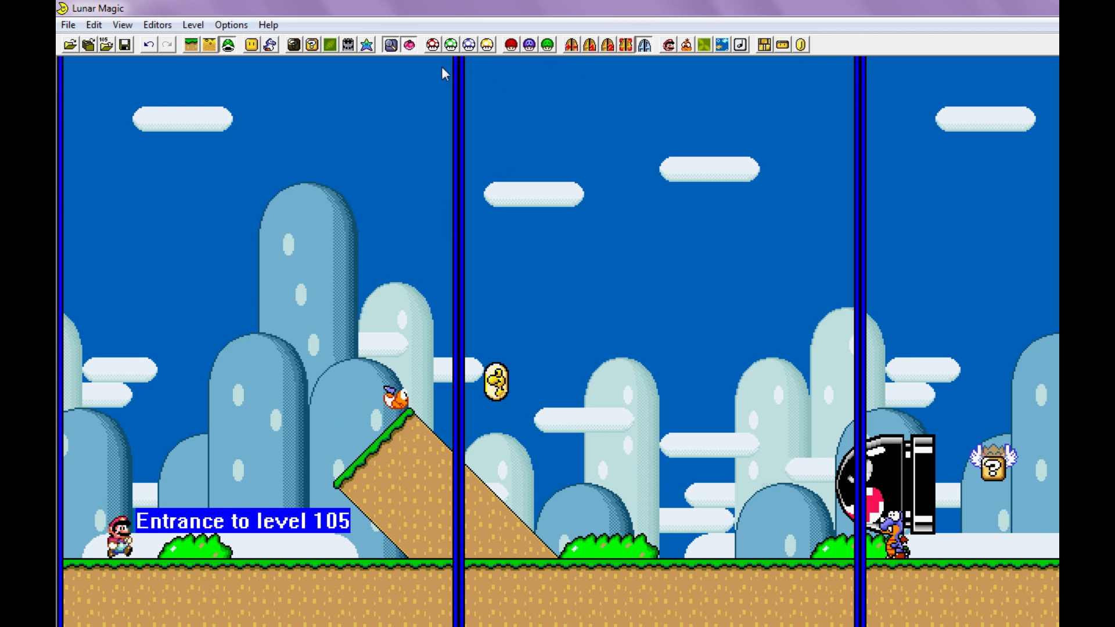
- Add a right-facing horizontal pipe without exit on the ground at the level's start, ending at the main entrance
{"action": "left_click", "coordinate": [252, 45]}
{"action": "scroll", "coordinate": [1008, 232], "scroll_direction": "down", "scroll_amount": 8}
{"action": "scroll", "coordinate": [1009, 232], "scroll_direction": "up", "scroll_amount": 3}
{"action": "scroll", "coordinate": [1008, 232], "scroll_direction": "up", "scroll_amount": 2}
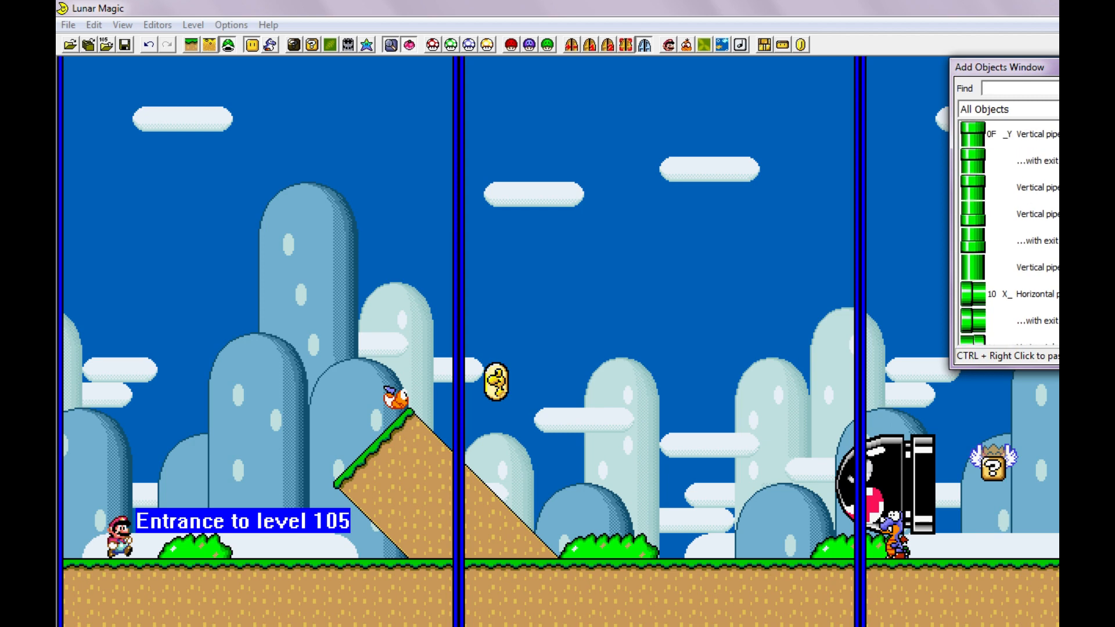
{"action": "scroll", "coordinate": [1008, 232], "scroll_direction": "down", "scroll_amount": 1}
{"action": "scroll", "coordinate": [1013, 242], "scroll_direction": "down", "scroll_amount": 3}
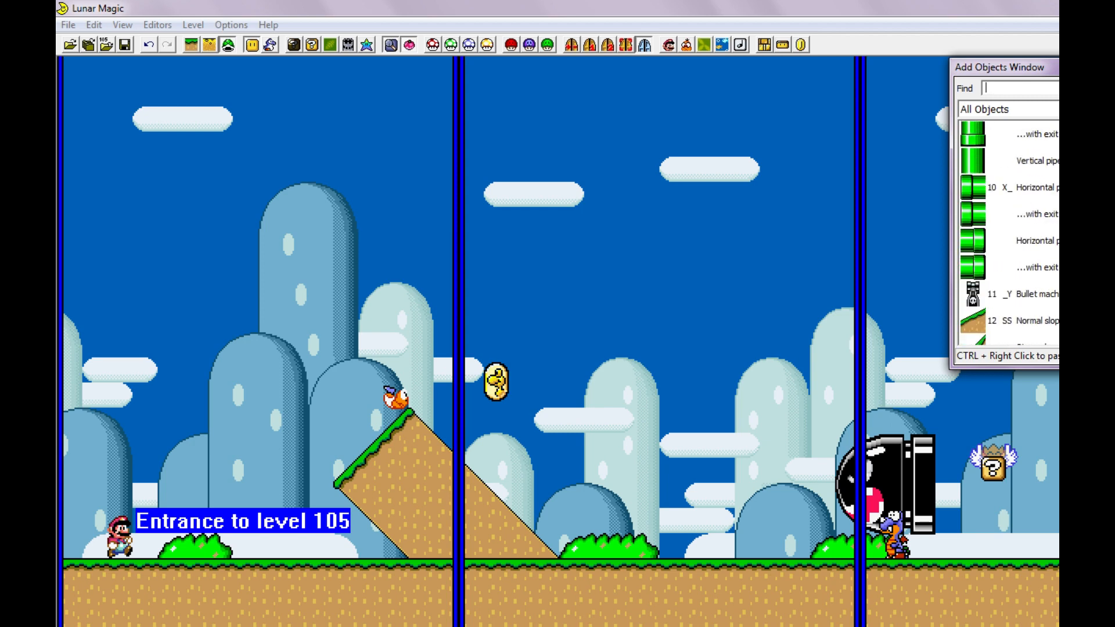
{"action": "left_click", "coordinate": [1012, 240]}
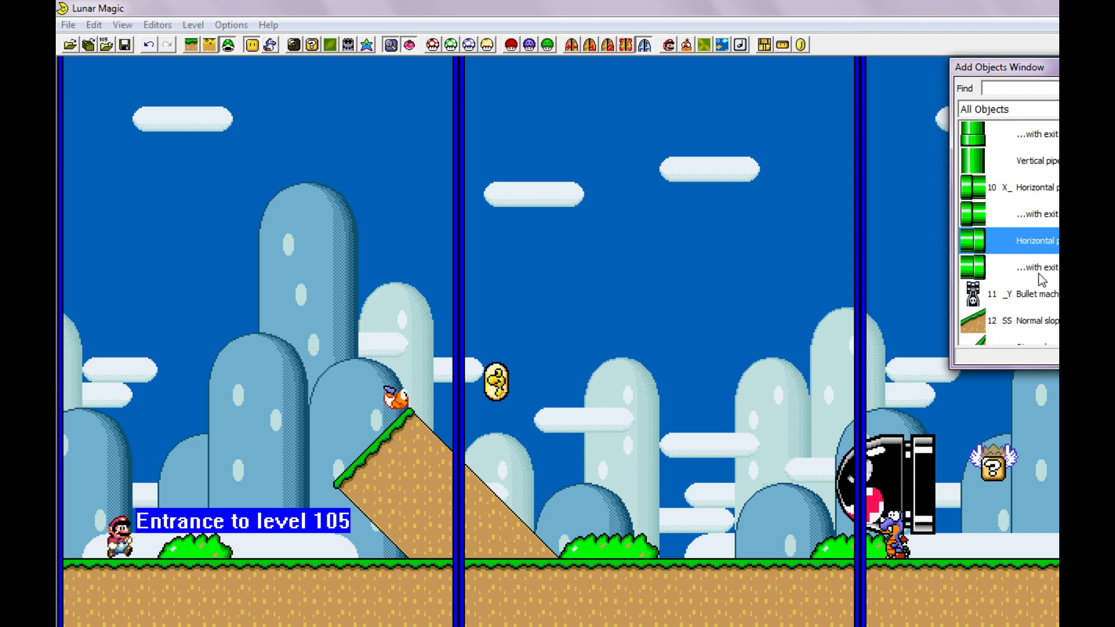
{"action": "left_click", "coordinate": [83, 516]}
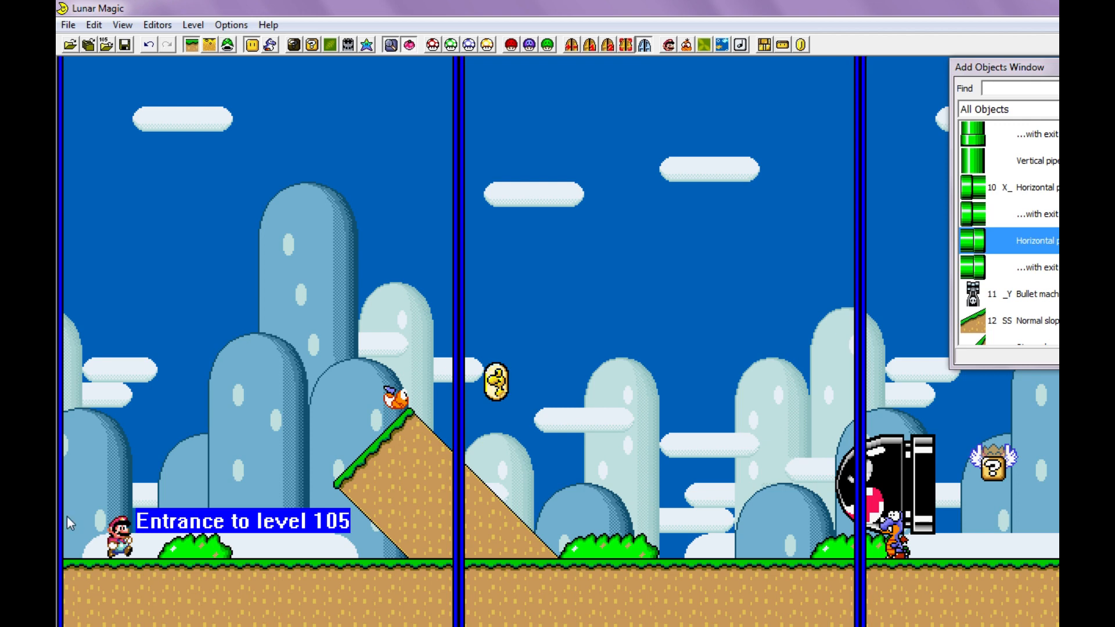
{"action": "right_click", "coordinate": [68, 514]}
{"action": "left_click", "coordinate": [142, 453]}
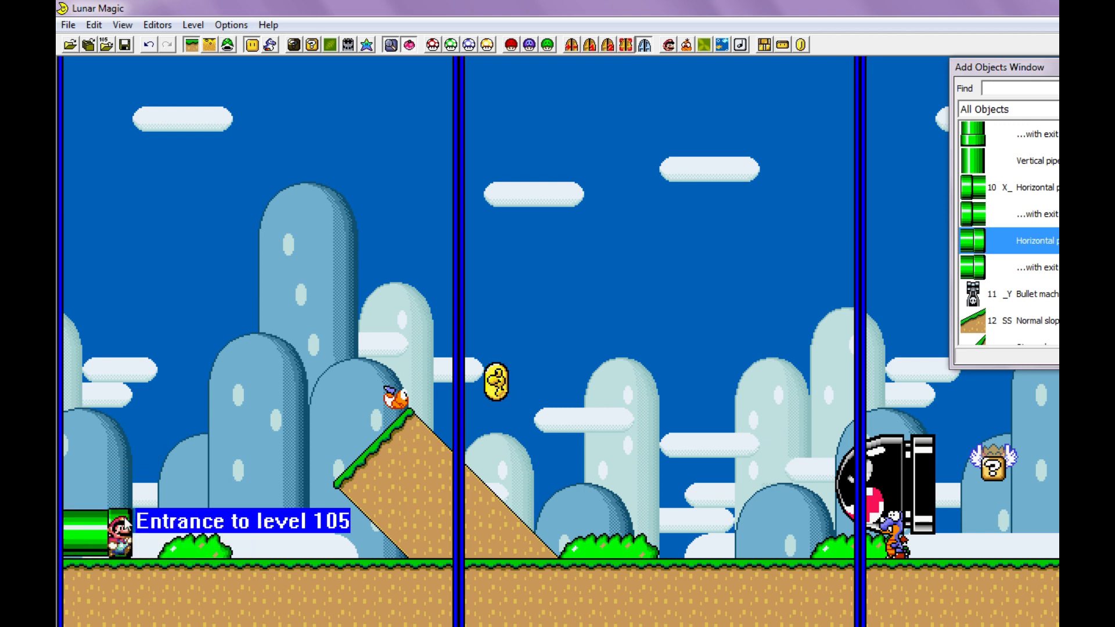
- Save the level, run the game in the emulator, start a new game and enter the edited level
{"action": "key", "text": "ctrl+s"}
{"action": "key", "text": "F4"}
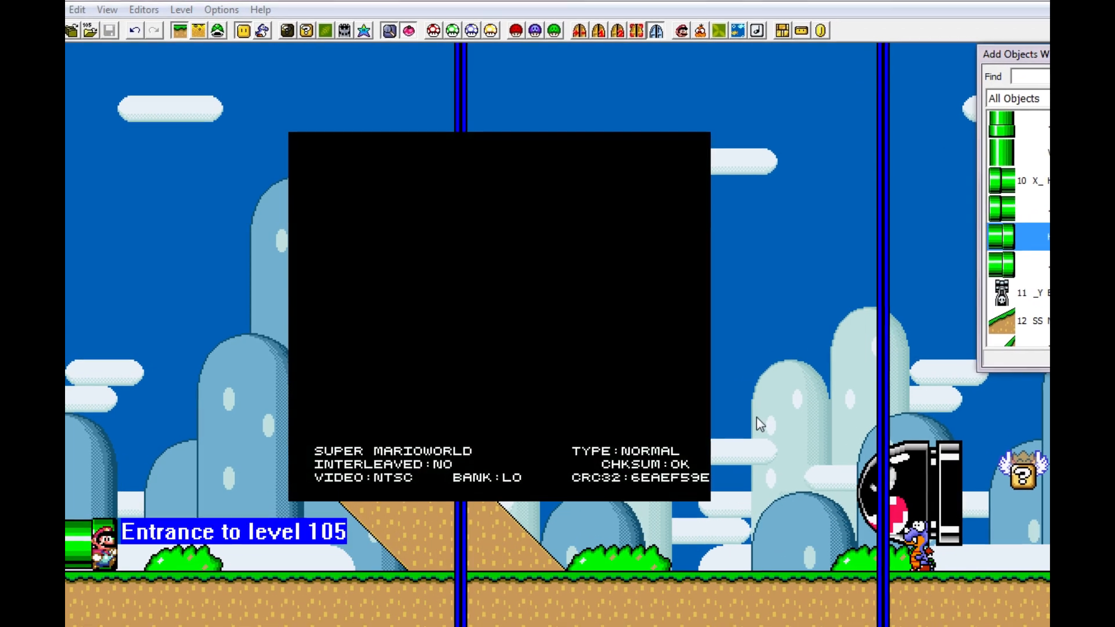
{"action": "key", "text": "Return"}
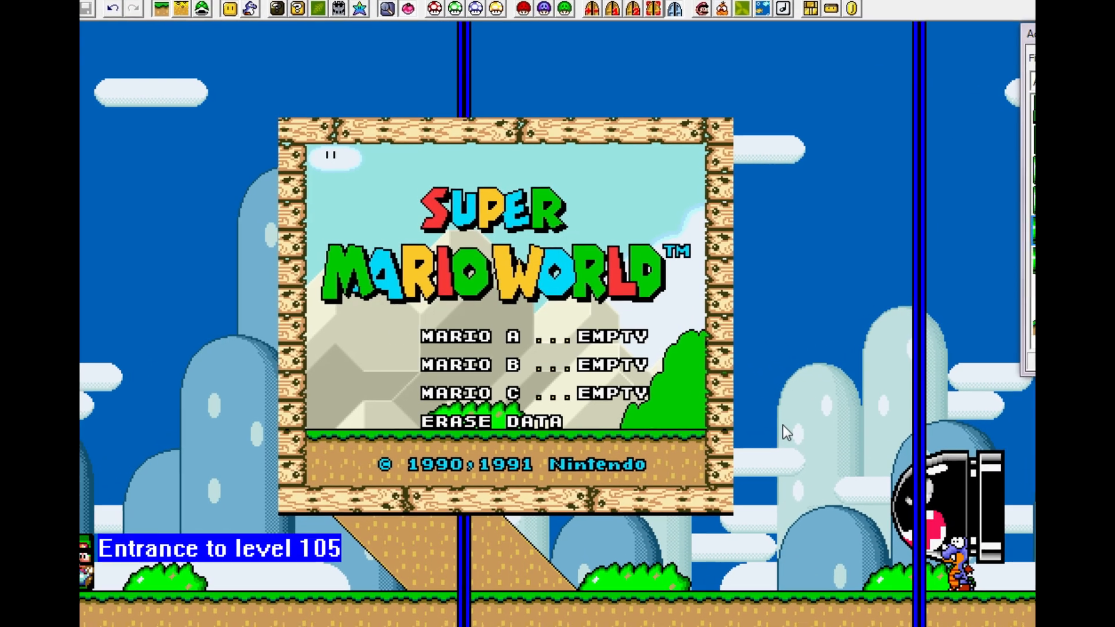
{"action": "key", "text": "Return"}
{"action": "key", "text": "Return"}
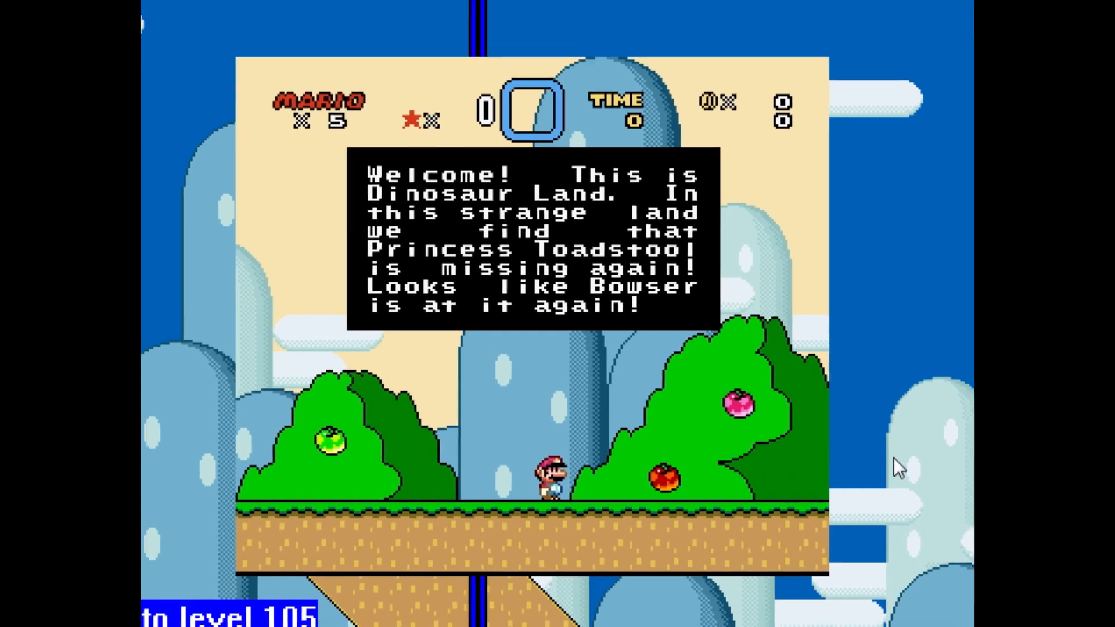
{"action": "key", "text": "Return"}
{"action": "key", "text": "Left"}
{"action": "key", "text": "Return"}
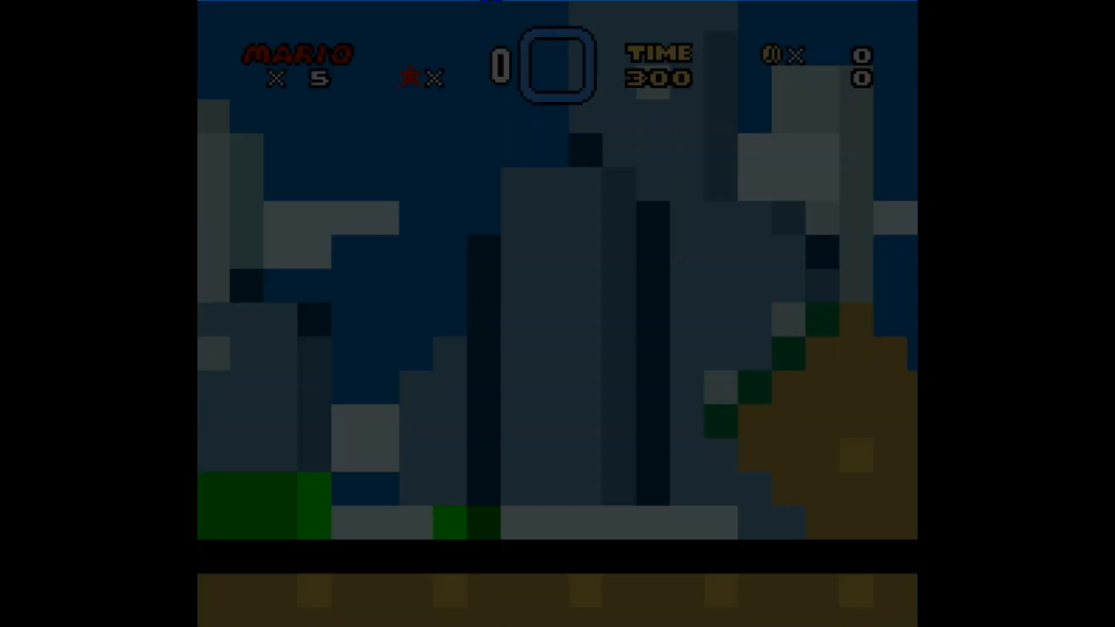
- Play the beginning of the level to test the pipe entrance, then return to Lunar Magic
{"action": "key", "text": "Right"}
{"action": "key", "text": "z"}
{"action": "key", "text": "Left"}
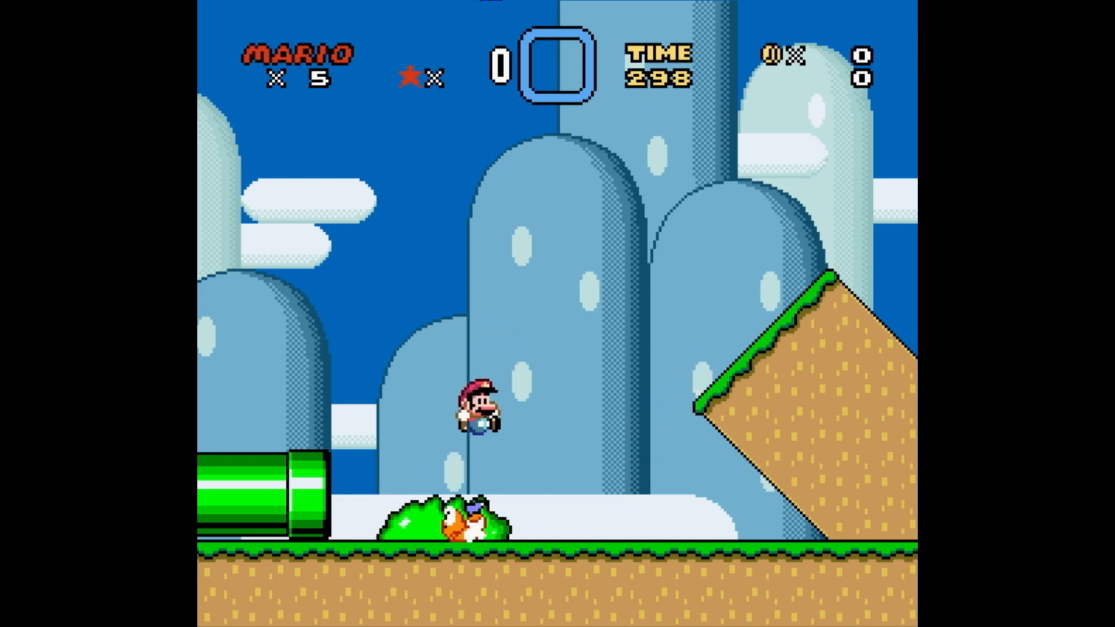
{"action": "key", "text": "Right"}
{"action": "key", "text": "z"}
{"action": "key", "text": "Down"}
{"action": "key", "text": "Right"}
{"action": "key", "text": "z"}
{"action": "key", "text": "Left"}
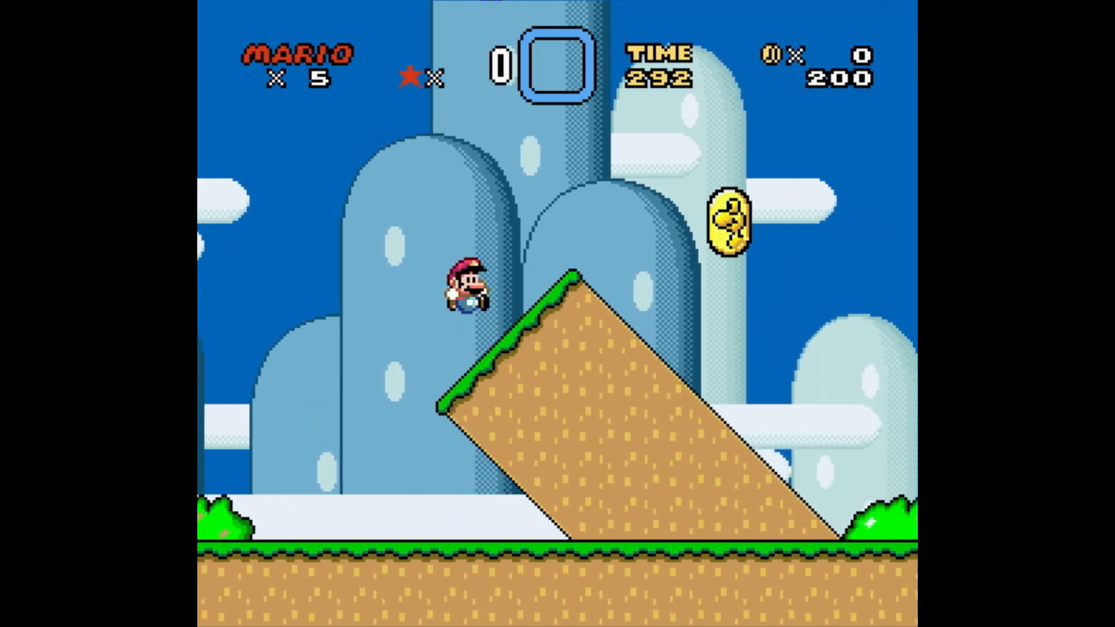
{"action": "key", "text": "Right"}
{"action": "key", "text": "z"}
{"action": "key", "text": "Down"}
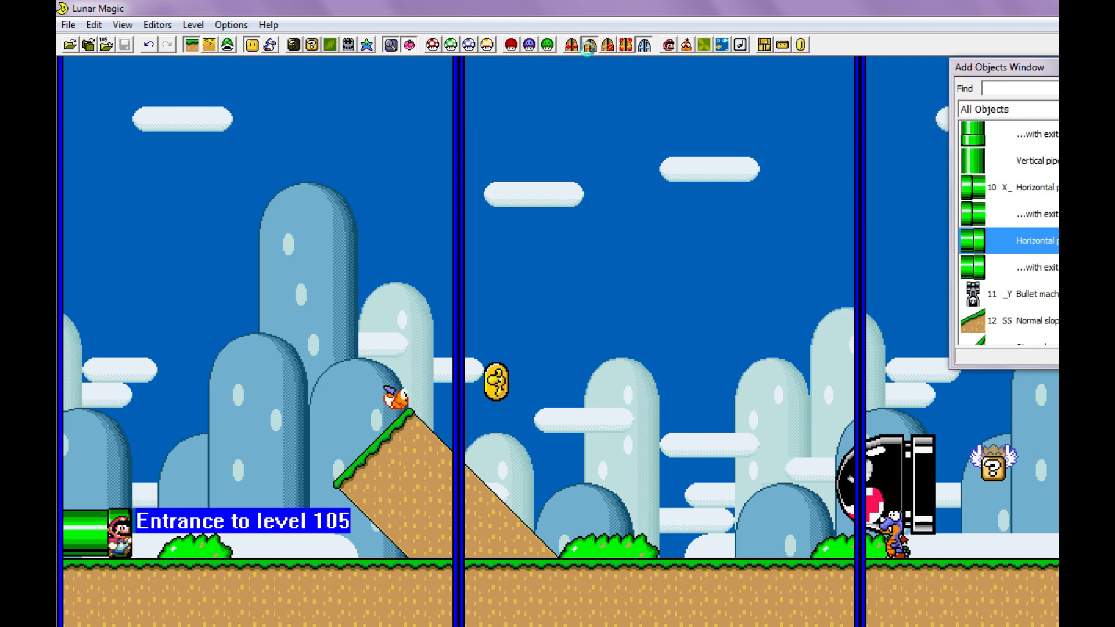
- Move the midway entrance on screen 9 onto the yellow exclamation block at X=C, Y=2 and save the level
{"action": "left_click", "coordinate": [589, 44]}
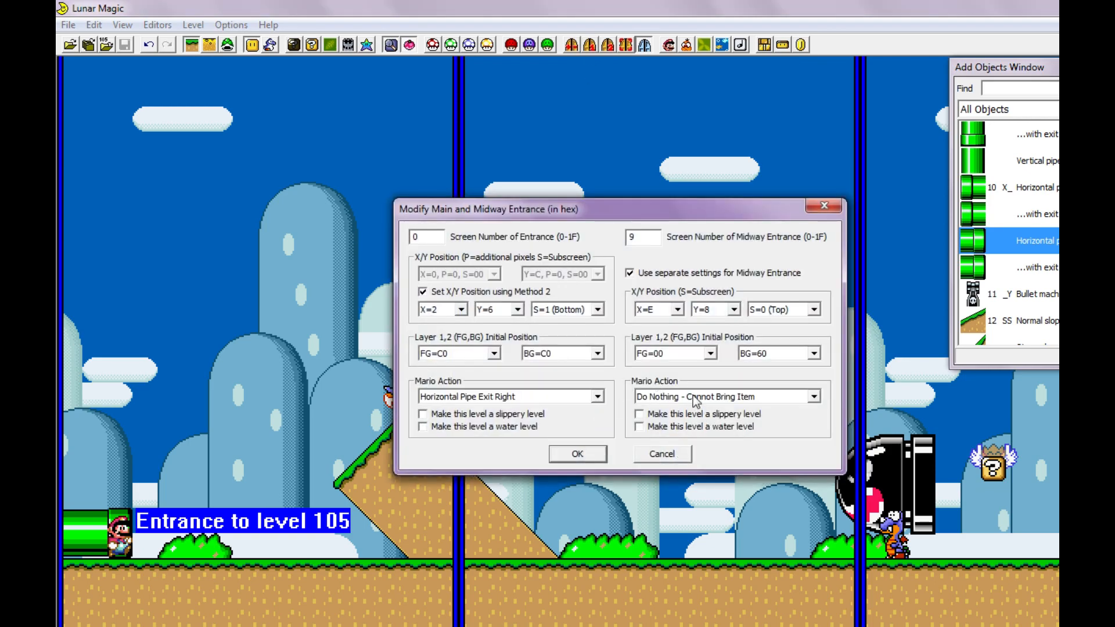
{"action": "key", "text": "Escape"}
{"action": "scroll", "coordinate": [718, 404], "scroll_direction": "down", "scroll_amount": 10}
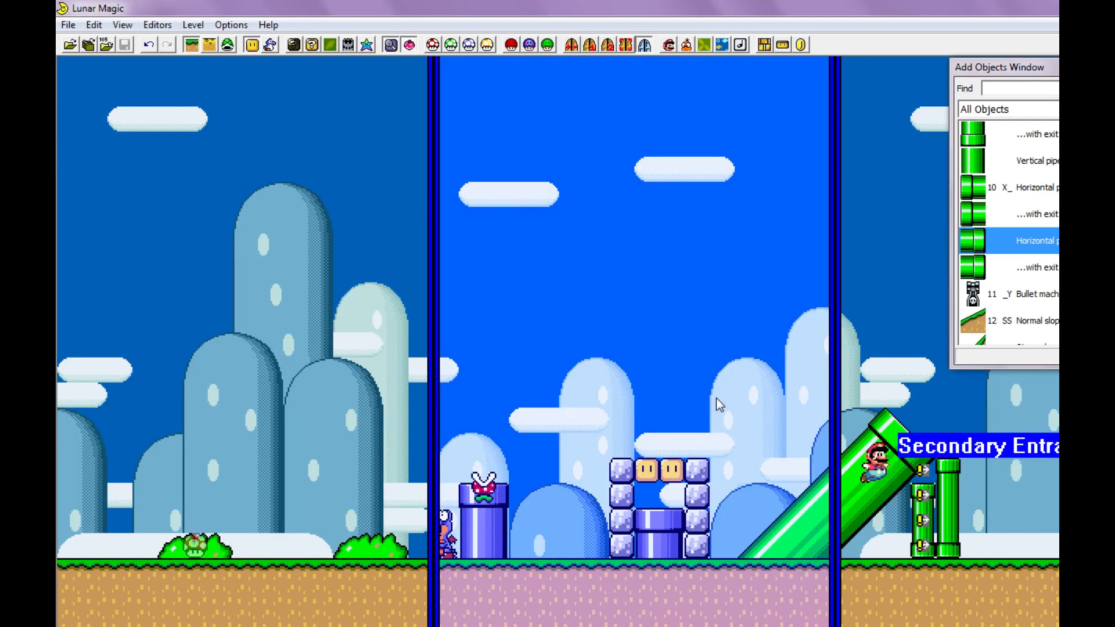
{"action": "scroll", "coordinate": [712, 397], "scroll_direction": "down", "scroll_amount": 7}
{"action": "scroll", "coordinate": [710, 400], "scroll_direction": "up", "scroll_amount": 11}
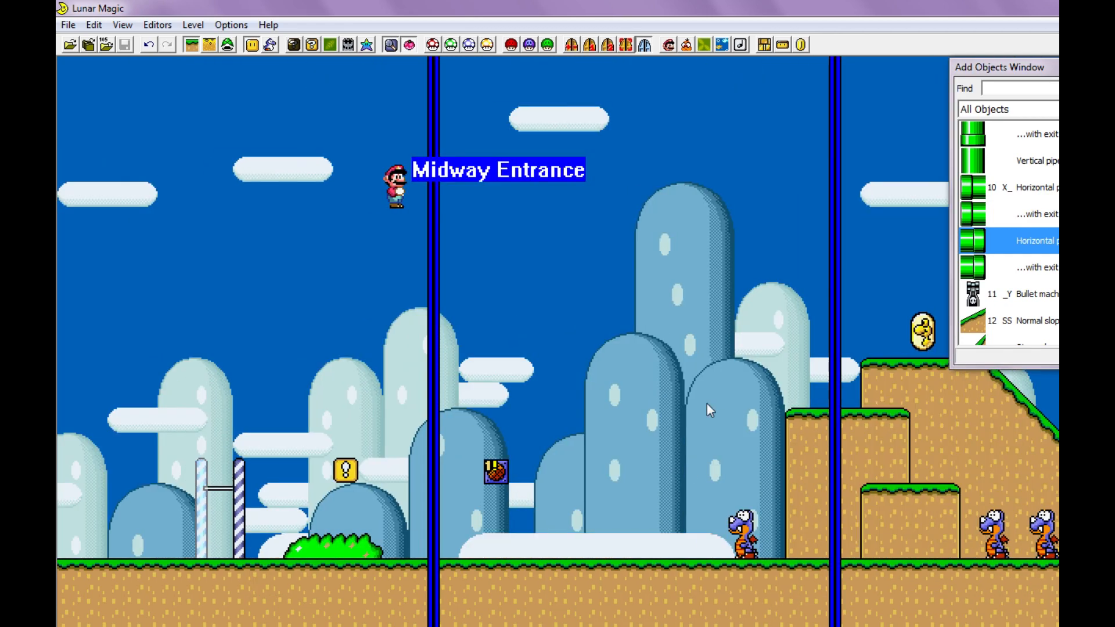
{"action": "scroll", "coordinate": [498, 446], "scroll_direction": "up", "scroll_amount": 1}
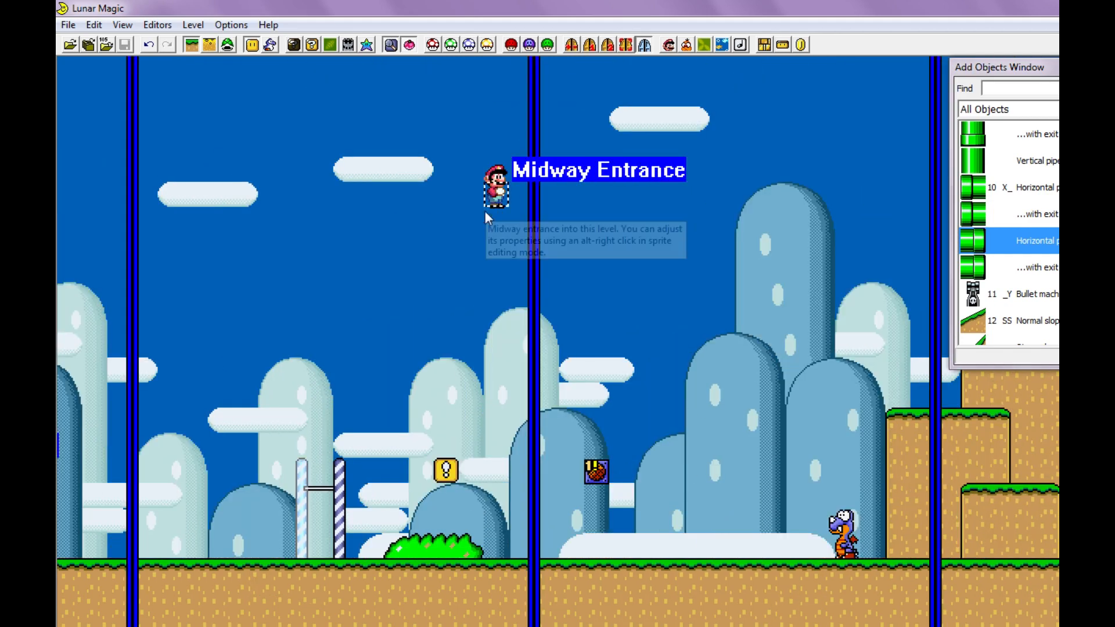
{"action": "mouse_move", "coordinate": [501, 204]}
{"action": "left_mouse_down"}
{"action": "mouse_move", "coordinate": [374, 421]}
{"action": "mouse_move", "coordinate": [253, 502]}
{"action": "mouse_move", "coordinate": [328, 554]}
{"action": "mouse_move", "coordinate": [356, 477]}
{"action": "mouse_move", "coordinate": [456, 452]}
{"action": "left_mouse_up"}
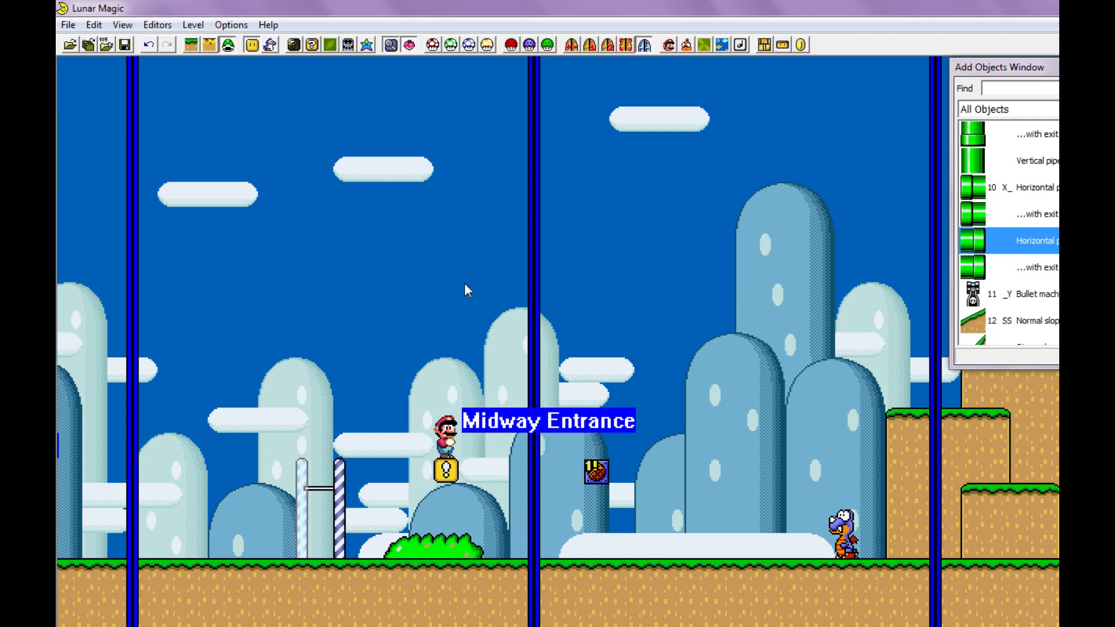
{"action": "key", "text": "ctrl+s"}
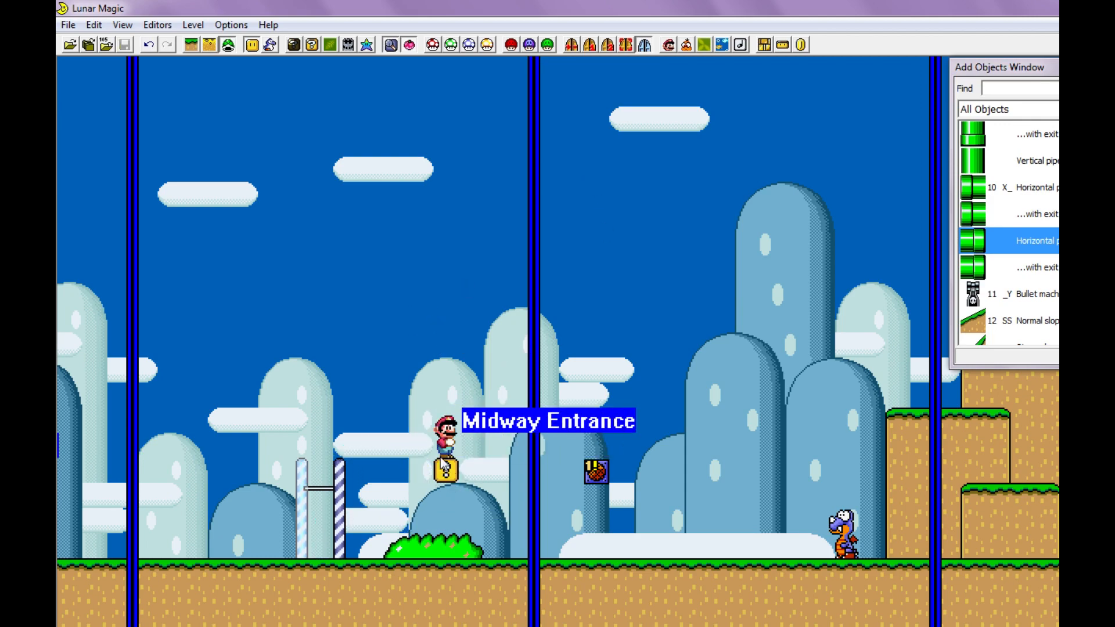
- Turn on the water level option in the main entrance settings of level 105
{"action": "scroll", "coordinate": [420, 396], "scroll_direction": "up", "scroll_amount": 3}
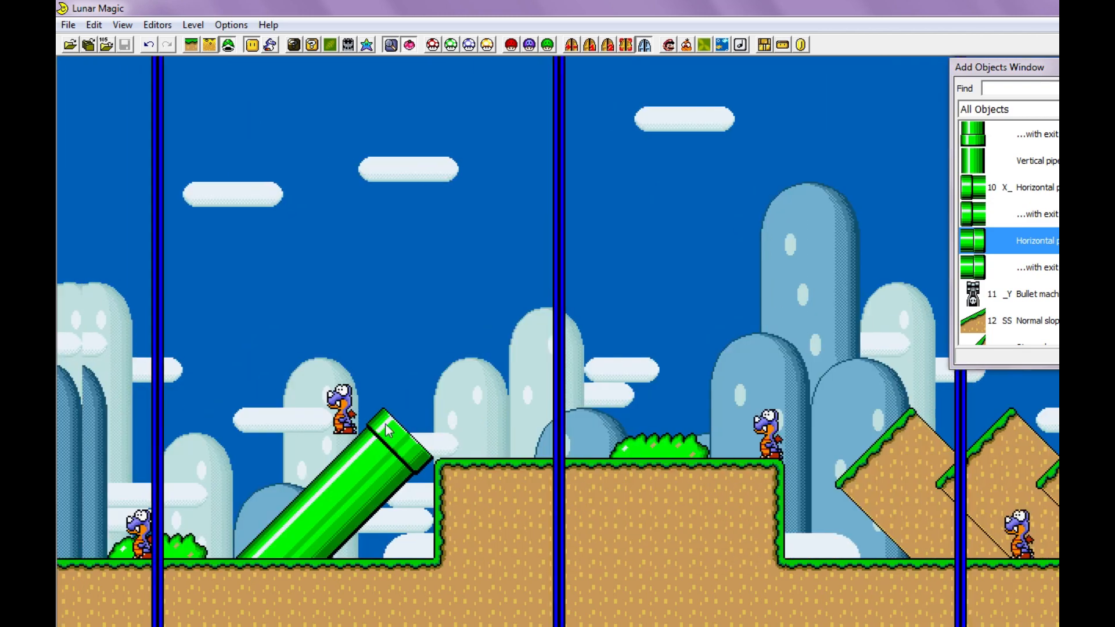
{"action": "scroll", "coordinate": [384, 430], "scroll_direction": "up", "scroll_amount": 5}
{"action": "left_click", "coordinate": [590, 45]}
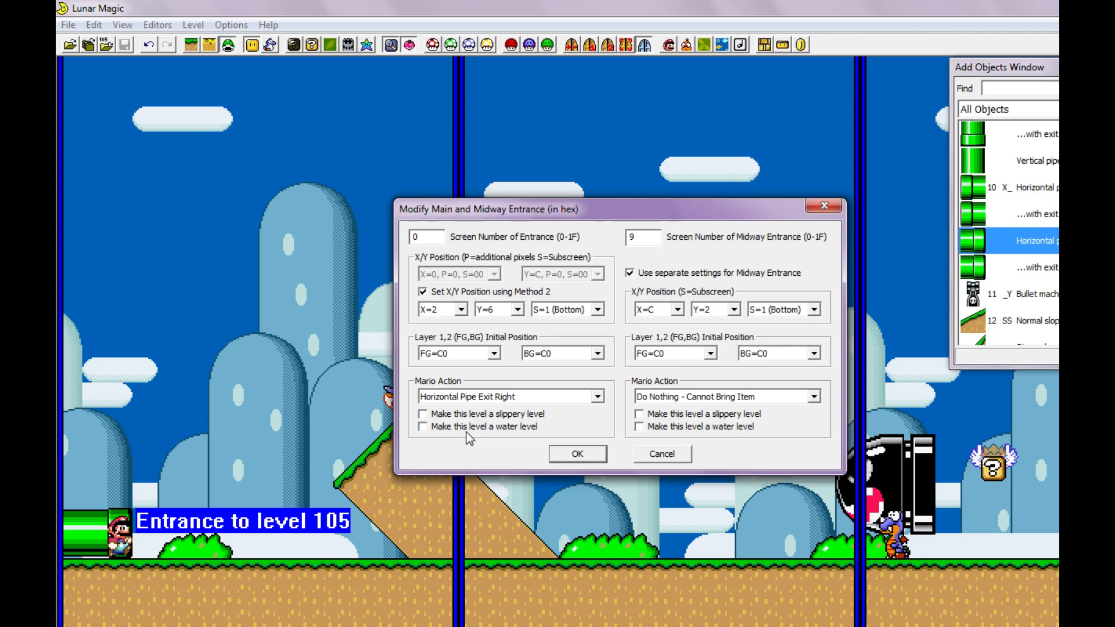
{"action": "left_click", "coordinate": [466, 429]}
- Save the level, run it in the emulator and swim around near the pipe entrance to test the water setting
{"action": "key", "text": "ctrl+s"}
{"action": "key", "text": "F4"}
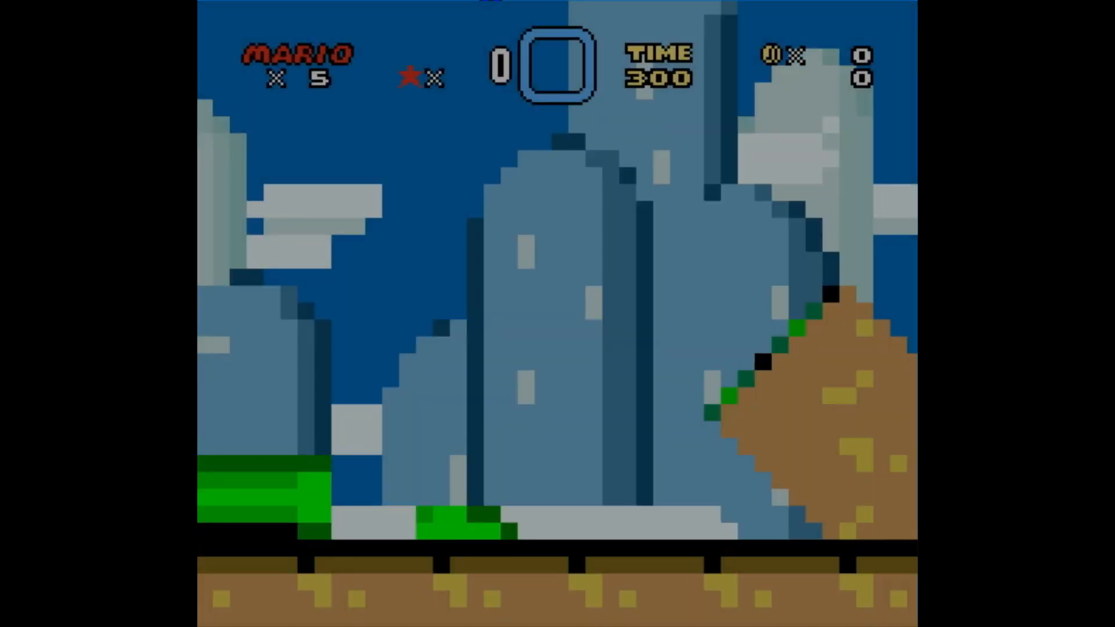
{"action": "key", "text": "Right"}
{"action": "key", "text": "z"}
{"action": "key", "text": "z"}
{"action": "key", "text": "z"}
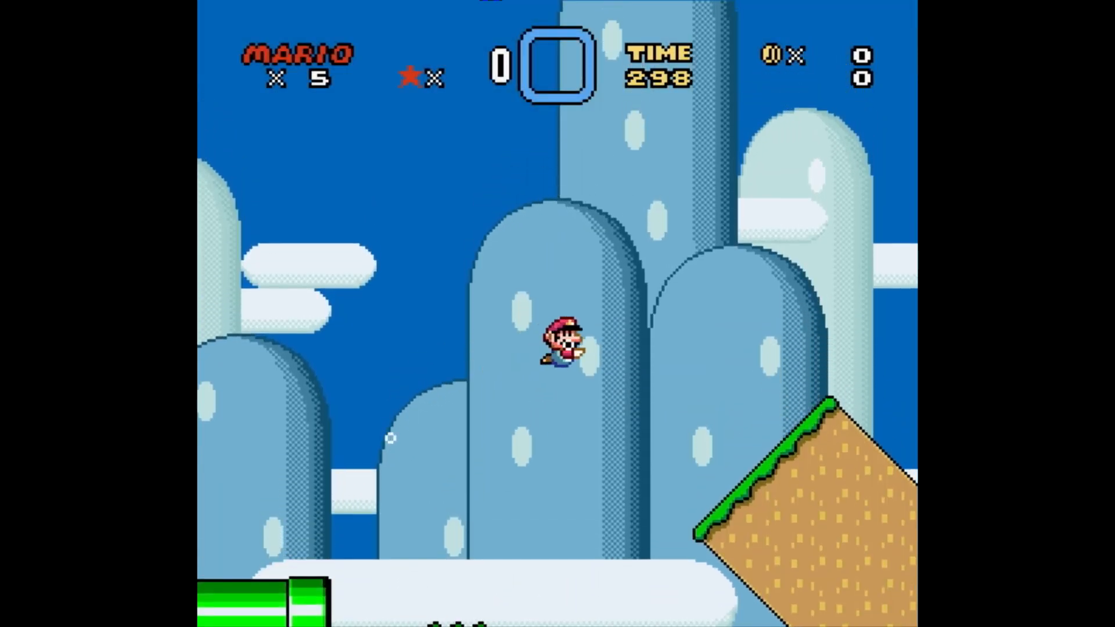
{"action": "key", "text": "Left"}
{"action": "key", "text": "z"}
{"action": "key", "text": "Right"}
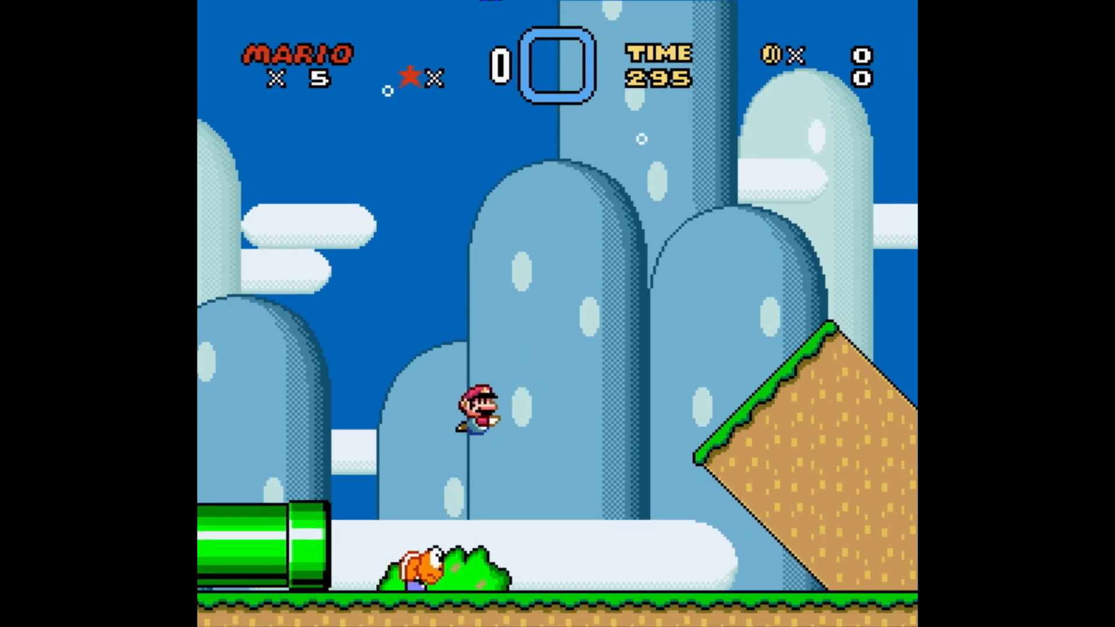
{"action": "key", "text": "Left"}
{"action": "key", "text": "Right"}
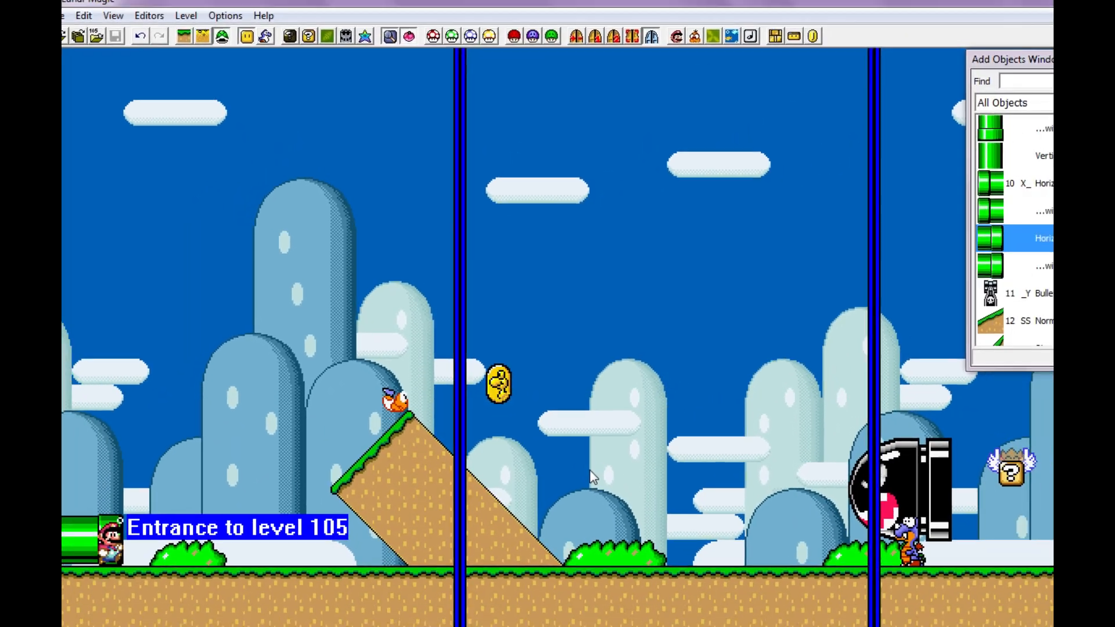
- Return to Lunar Magic, reopen the main and midway entrance settings and apply them
{"action": "left_click", "coordinate": [594, 36]}
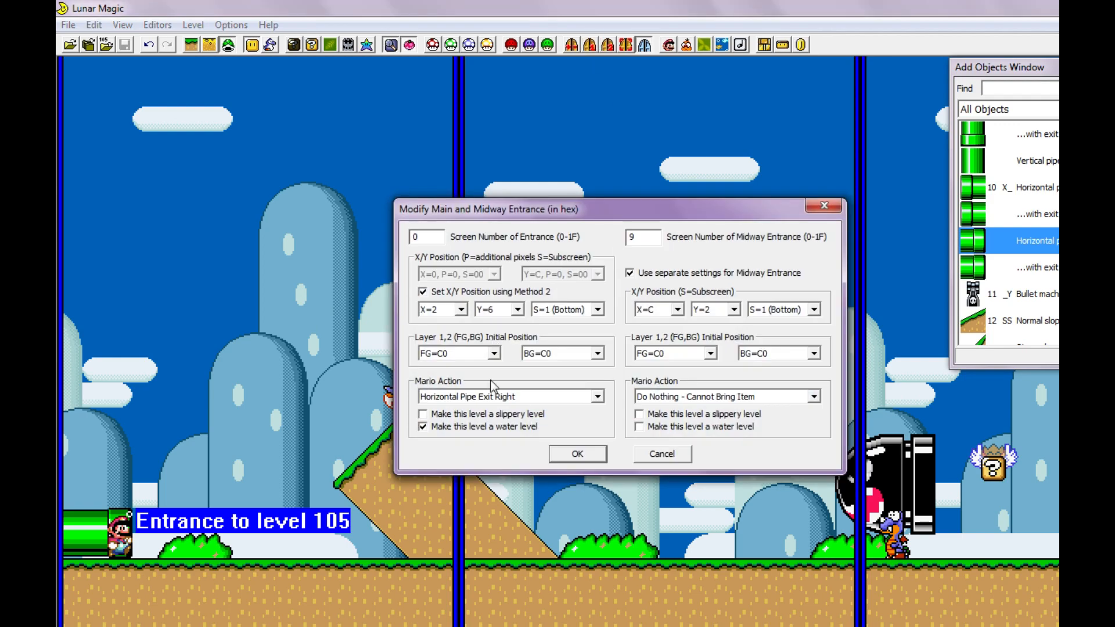
{"action": "left_click", "coordinate": [577, 453]}
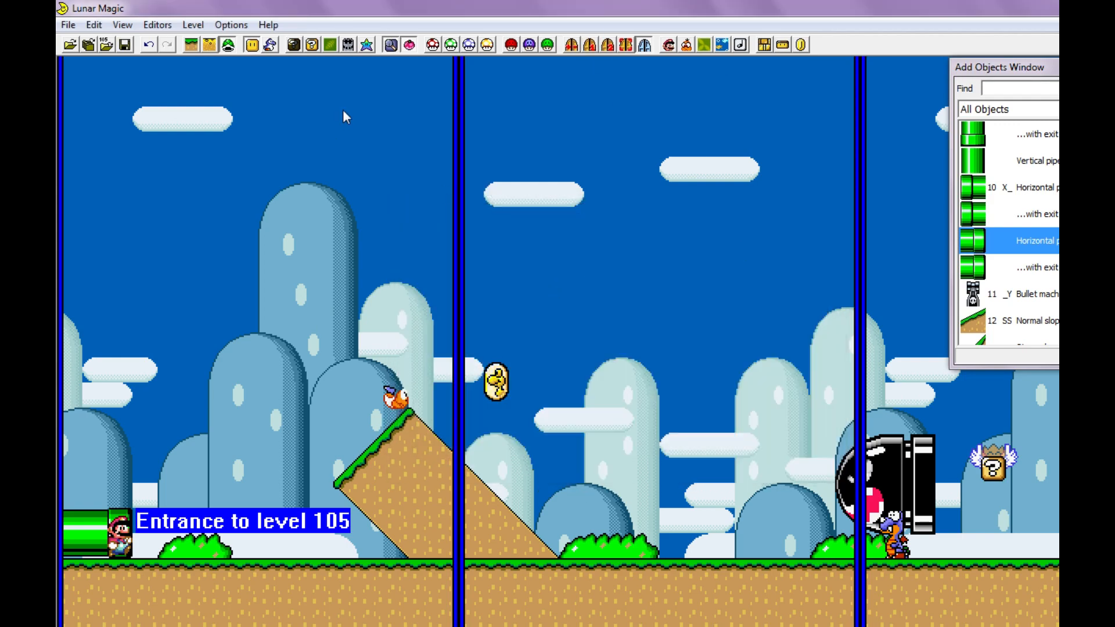
- Open the Add Sprites window alongside the level
{"action": "left_click", "coordinate": [269, 48]}
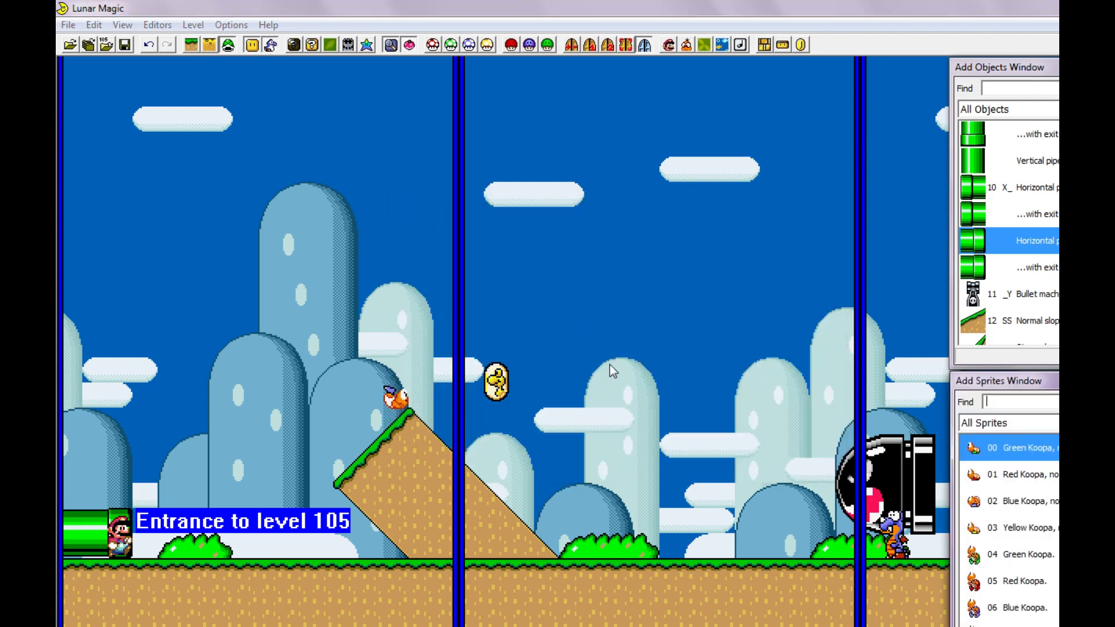
{"action": "left_click", "coordinate": [611, 417]}
{"action": "scroll", "coordinate": [618, 440], "scroll_direction": "up", "scroll_amount": 2}
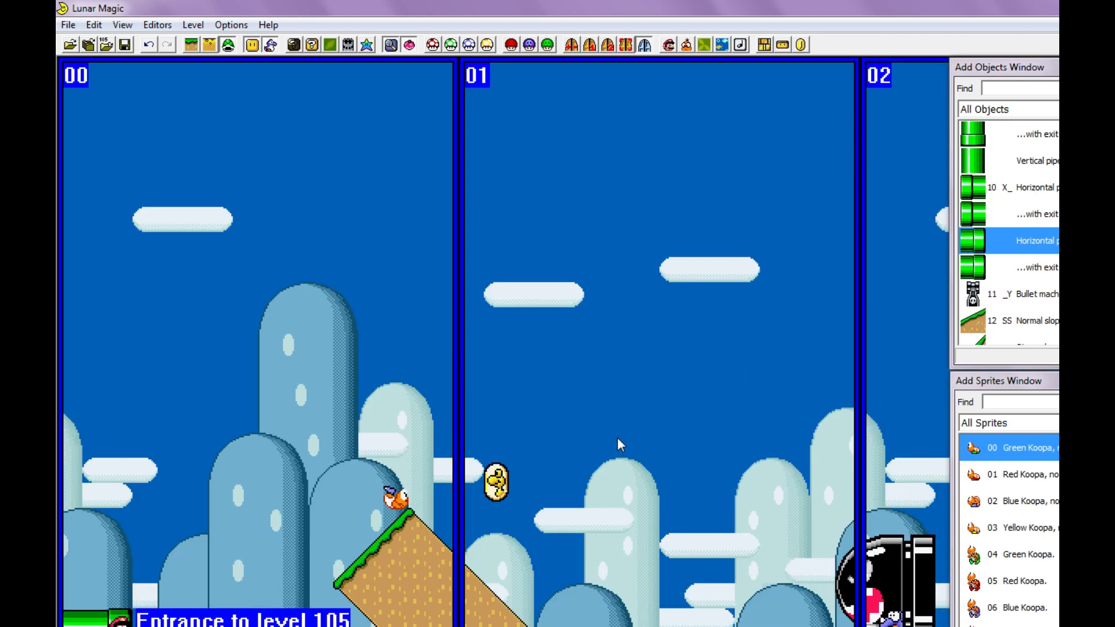
{"action": "scroll", "coordinate": [618, 437], "scroll_direction": "down", "scroll_amount": 2}
{"action": "scroll", "coordinate": [585, 430], "scroll_direction": "down", "scroll_amount": 1, "text": "ctrl"}
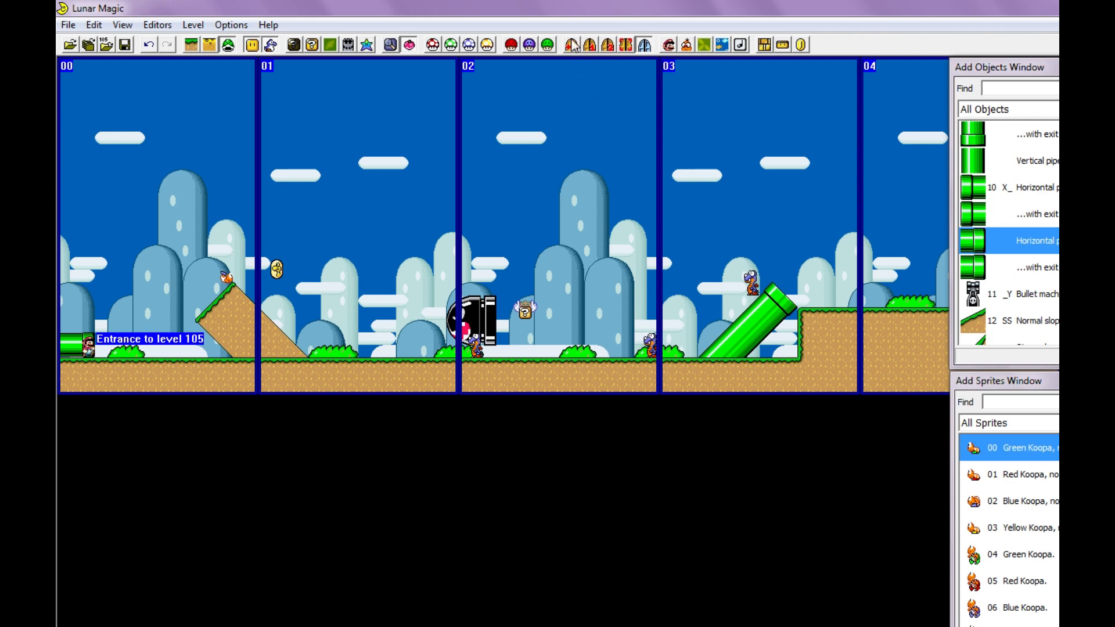
- Place a vertical pipe on the ground of screen 01 and another on the raised ground of screen 02
{"action": "left_click_drag", "start_coordinate": [1086, 210], "coordinate": [1086, 206]}
{"action": "left_click", "coordinate": [1025, 158]}
{"action": "left_click", "coordinate": [1035, 193]}
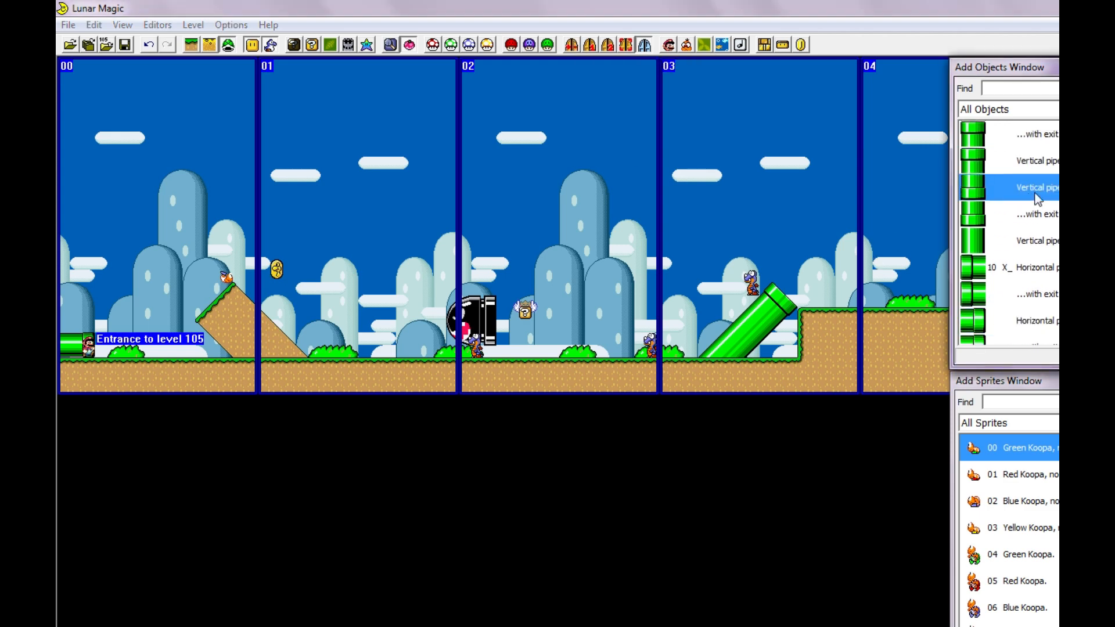
{"action": "scroll", "coordinate": [1038, 197], "scroll_direction": "up", "scroll_amount": 2}
{"action": "left_click", "coordinate": [1033, 290]}
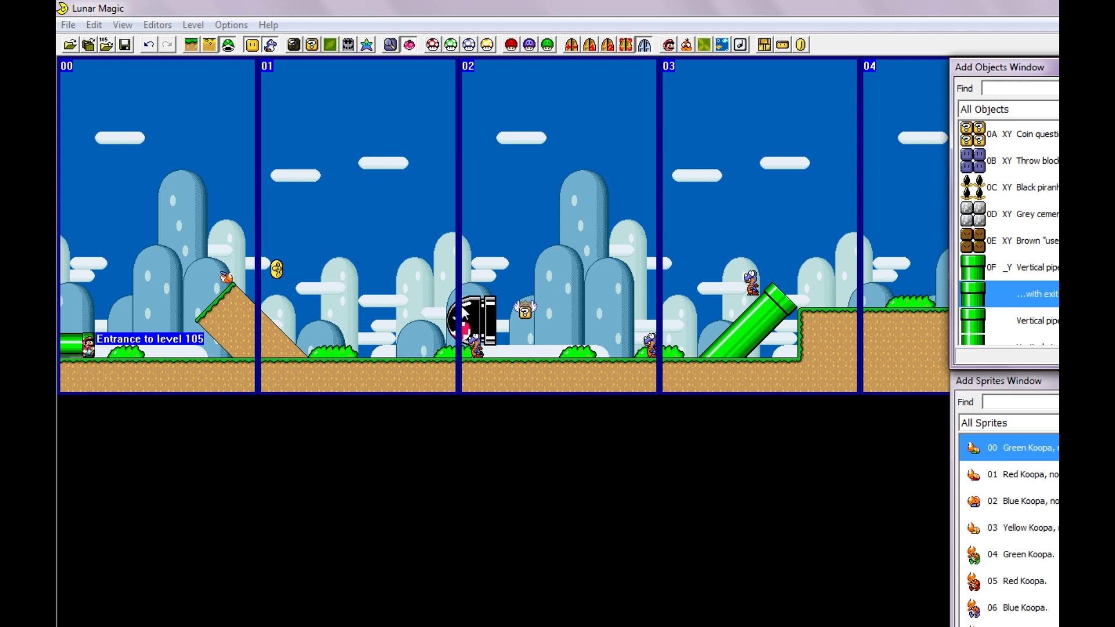
{"action": "left_click", "coordinate": [352, 318]}
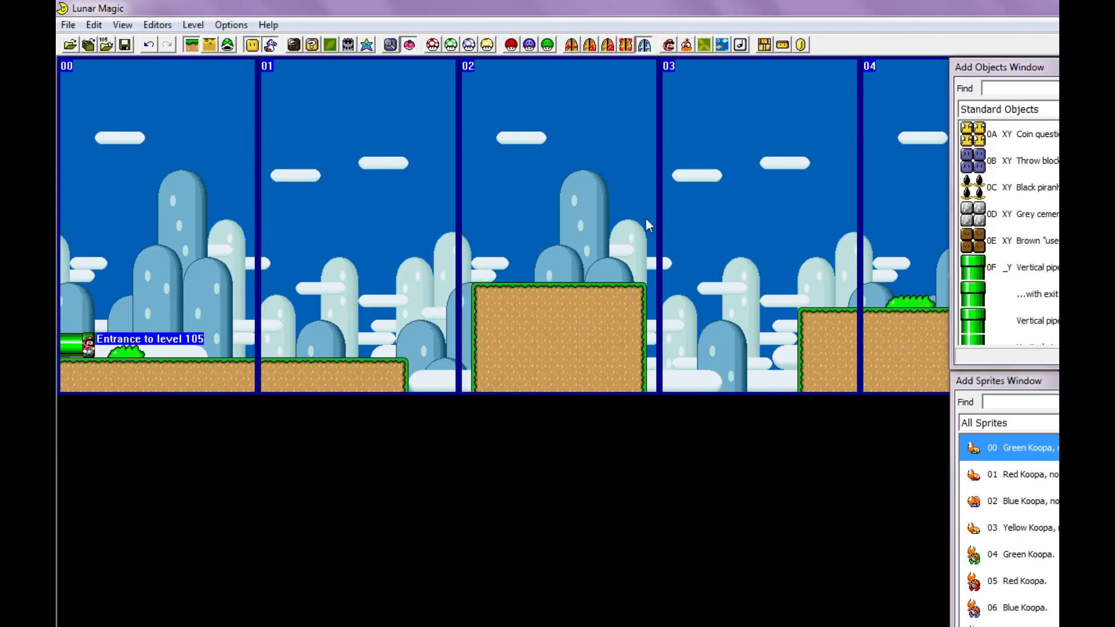
{"action": "left_click", "coordinate": [995, 278]}
{"action": "right_click_drag", "start_coordinate": [353, 313], "coordinate": [348, 330]}
{"action": "mouse_move", "coordinate": [505, 238]}
{"action": "right_mouse_down"}
{"action": "mouse_move", "coordinate": [518, 254]}
{"action": "mouse_move", "coordinate": [486, 248]}
{"action": "right_mouse_up"}
{"action": "left_click", "coordinate": [342, 392]}
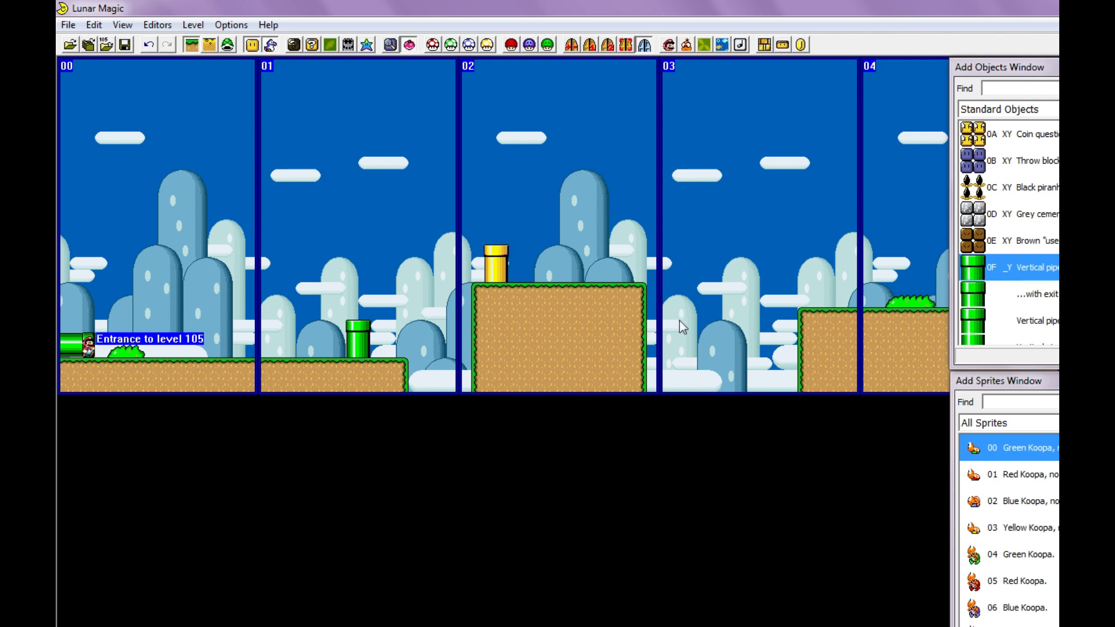
- Set the destination of screen 01's exit to level 105 and try the midway entrance option
{"action": "left_click", "coordinate": [572, 46]}
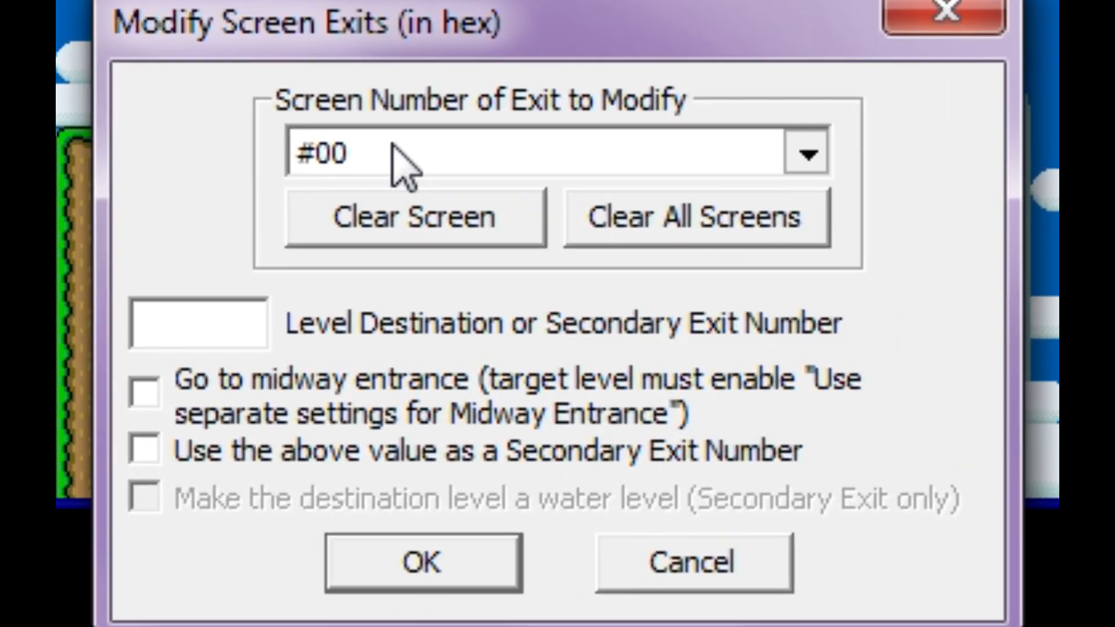
{"action": "left_click", "coordinate": [540, 264]}
{"action": "left_click", "coordinate": [390, 234]}
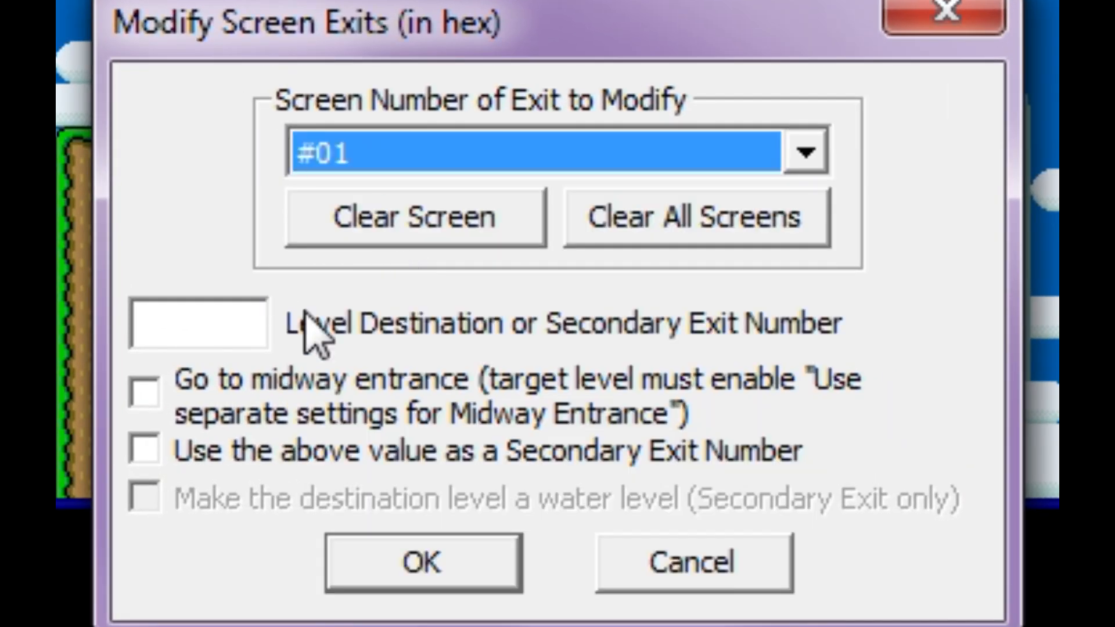
{"action": "left_click", "coordinate": [194, 321]}
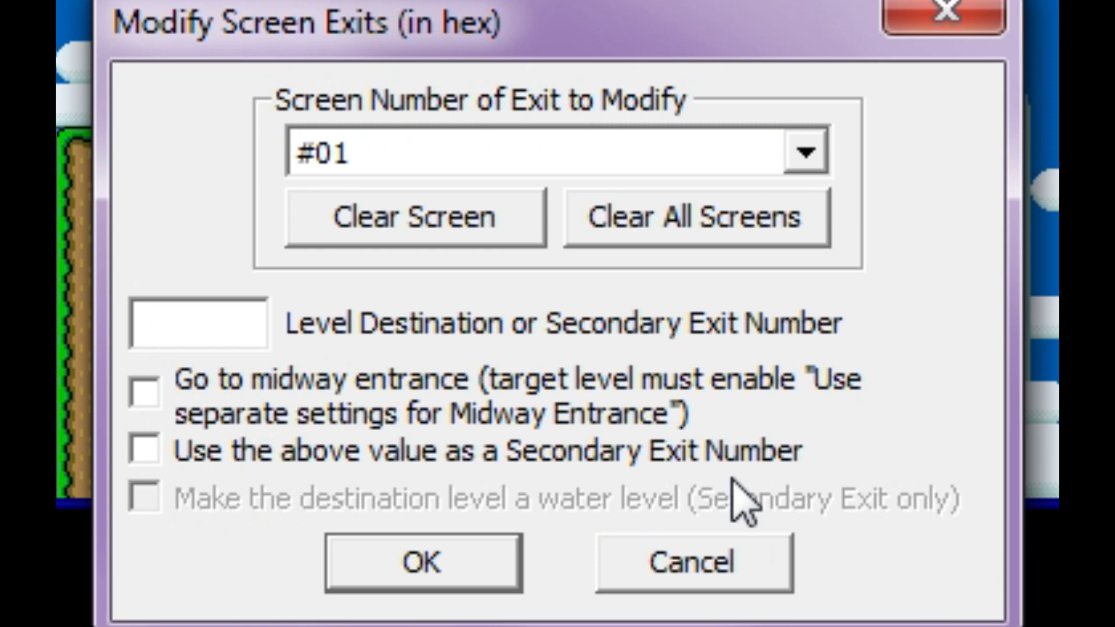
{"action": "type", "text": "105"}
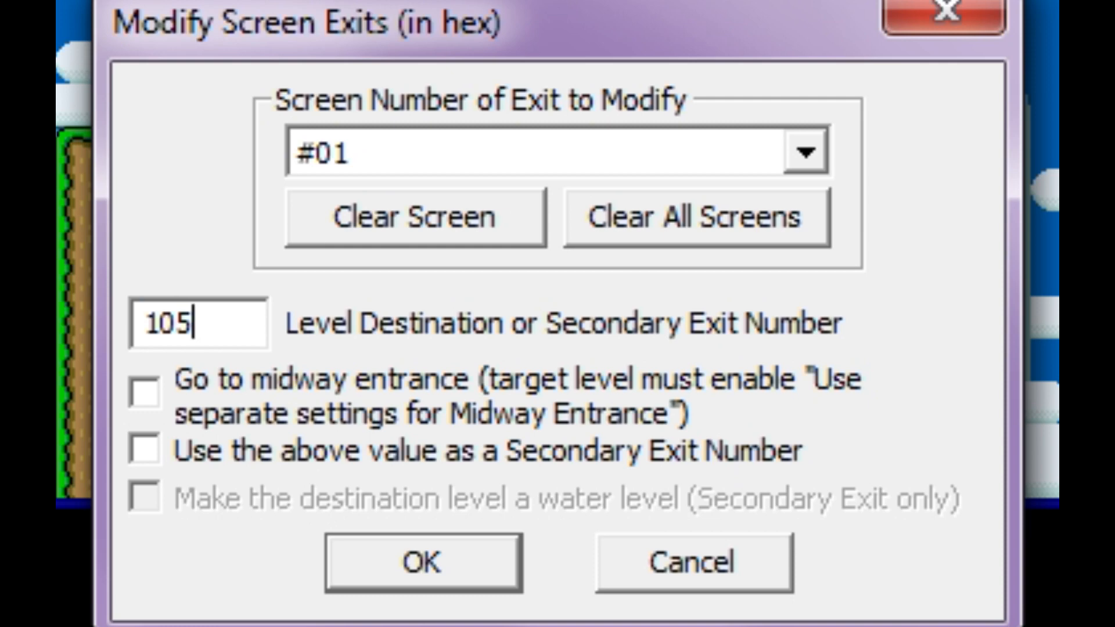
{"action": "left_click", "coordinate": [293, 390]}
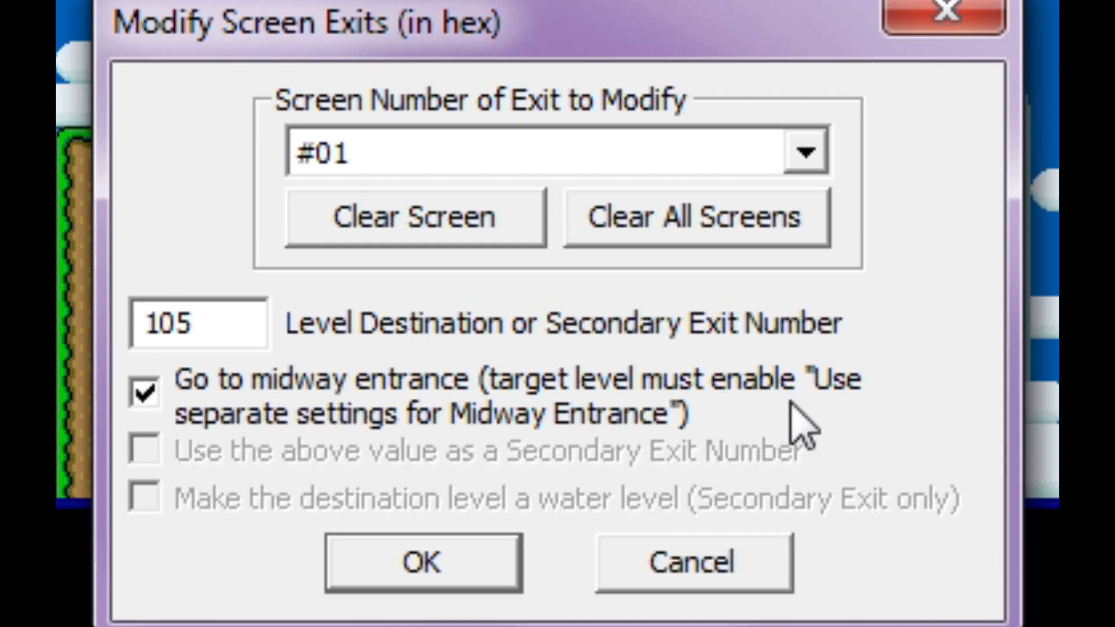
{"action": "left_click", "coordinate": [450, 400]}
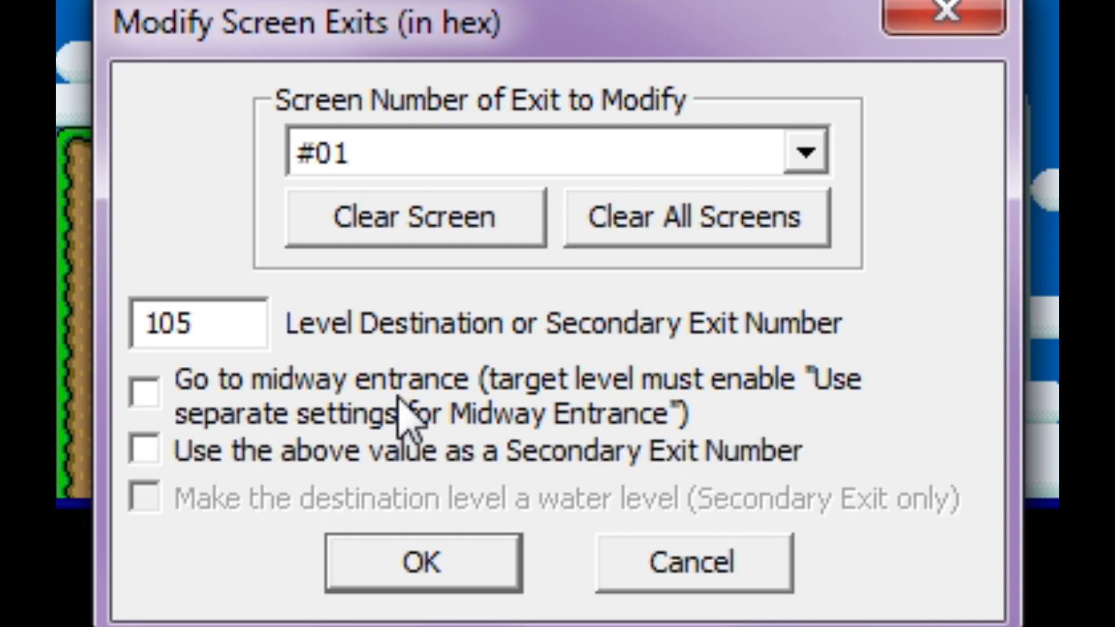
- Make screen 01's exit use secondary exit number 0 and apply the screen exit settings
{"action": "left_click", "coordinate": [259, 449]}
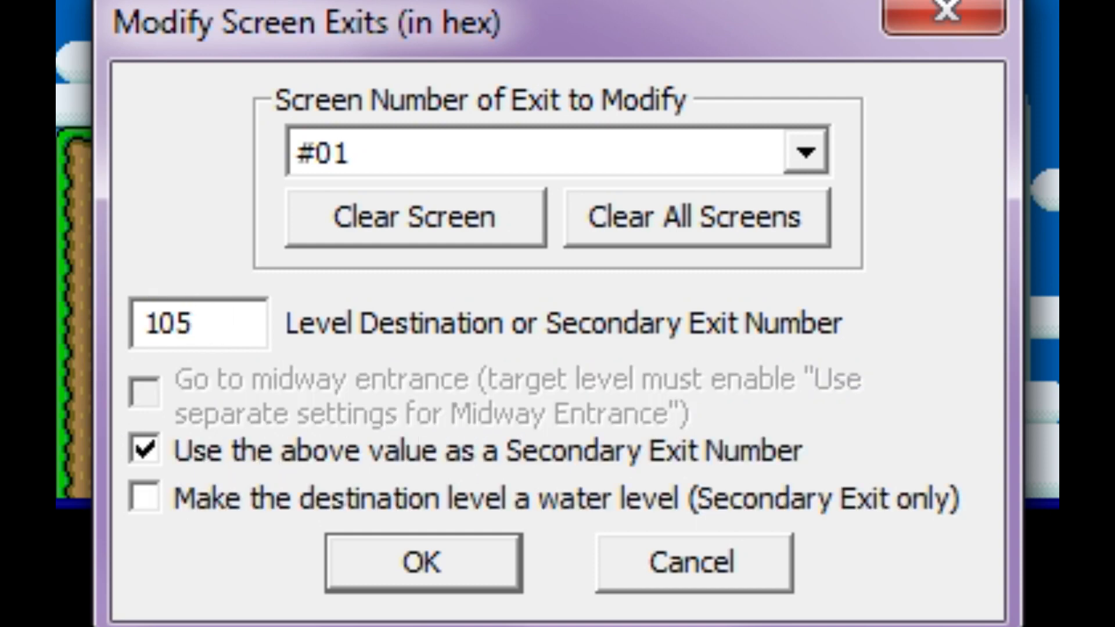
{"action": "left_click_drag", "start_coordinate": [244, 316], "coordinate": [140, 320]}
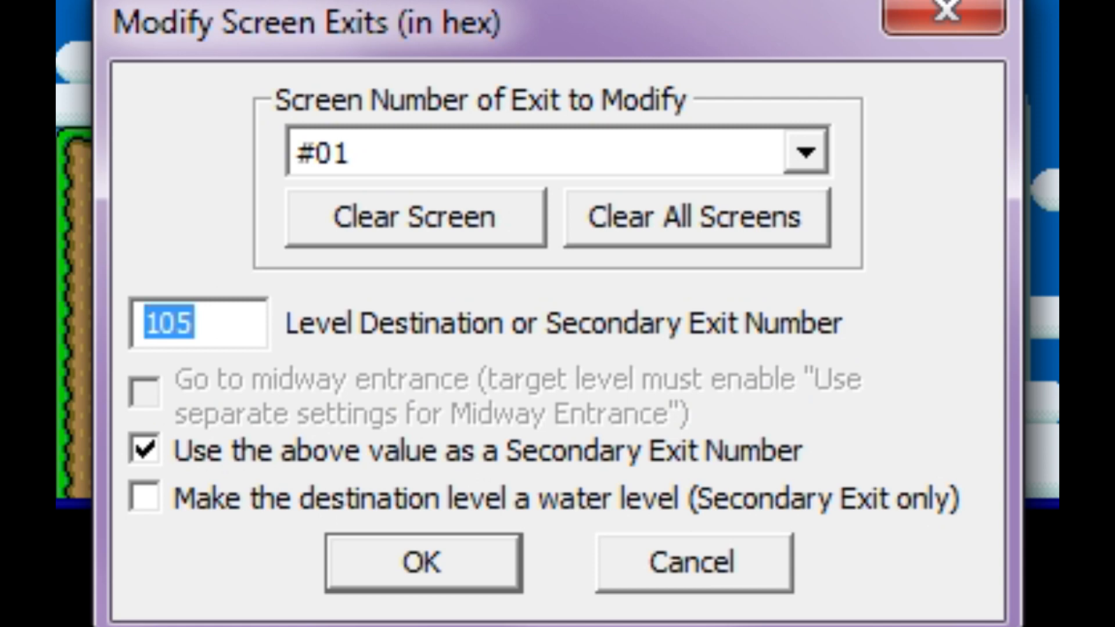
{"action": "type", "text": "0"}
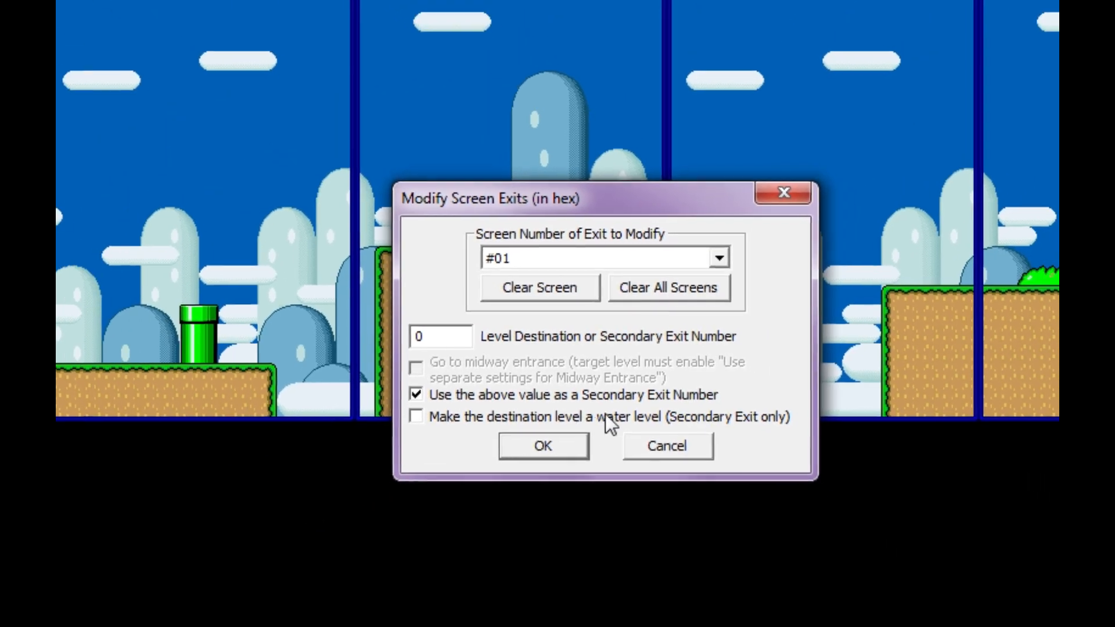
{"action": "left_click", "coordinate": [580, 433]}
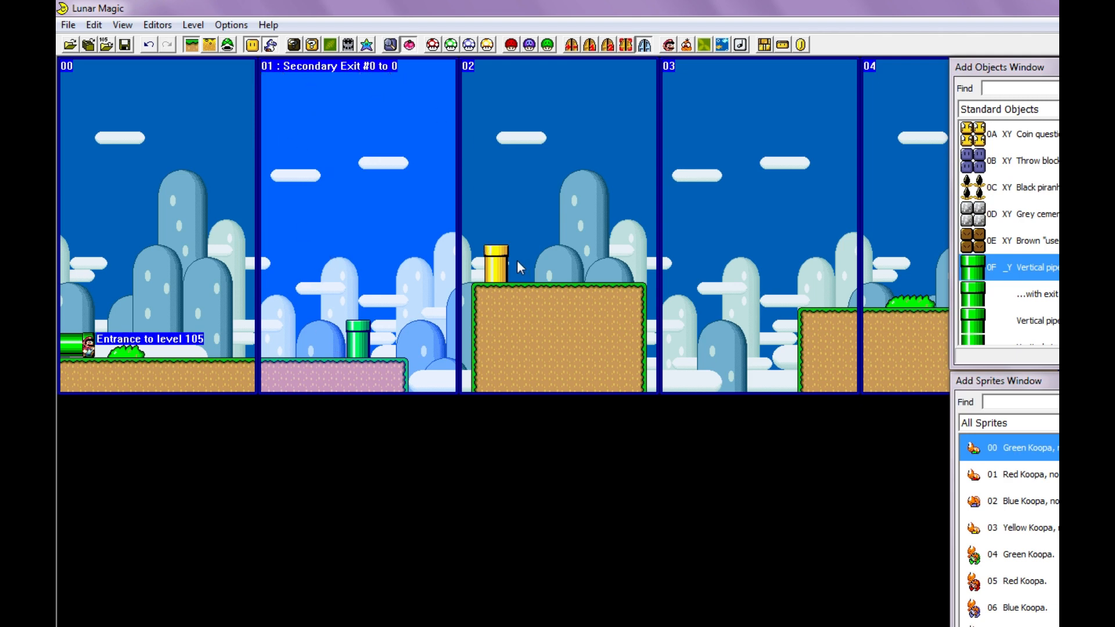
- Set secondary entrance #000 to destination level 105 and entrance screen 2
{"action": "left_click", "coordinate": [608, 46]}
{"action": "left_click", "coordinate": [599, 213]}
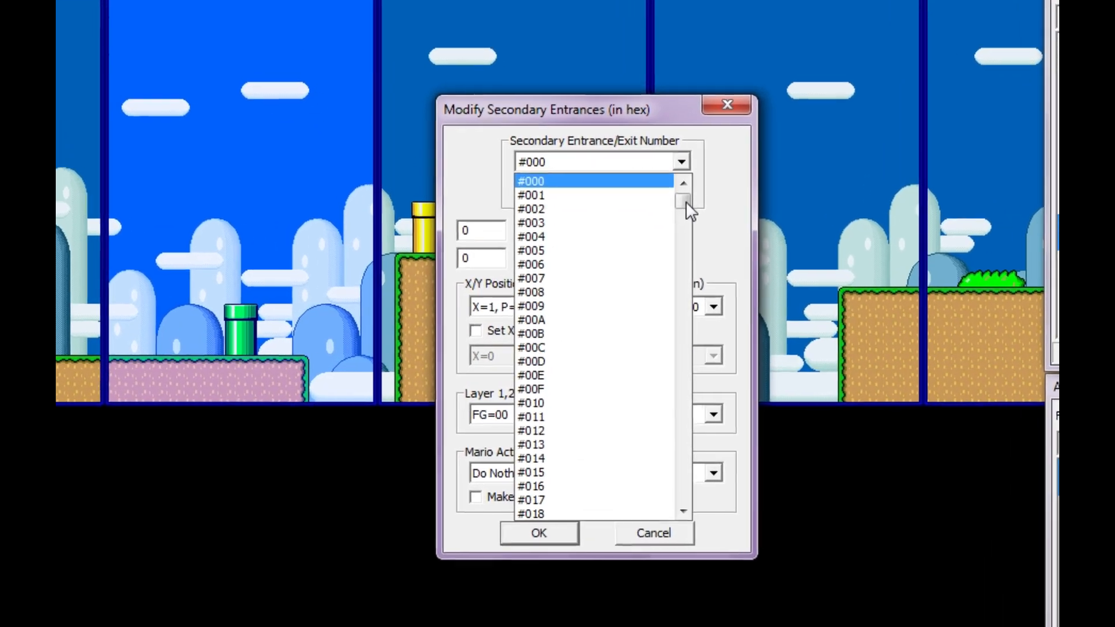
{"action": "left_click_drag", "start_coordinate": [689, 195], "coordinate": [729, 114]}
{"action": "left_click", "coordinate": [729, 116]}
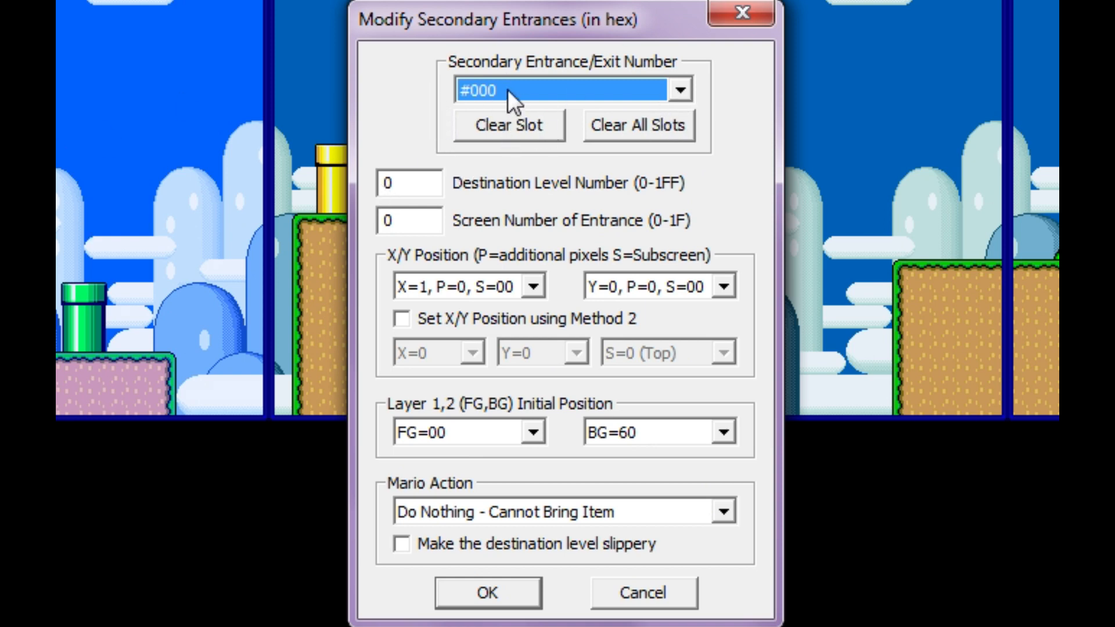
{"action": "key", "text": "Tab"}
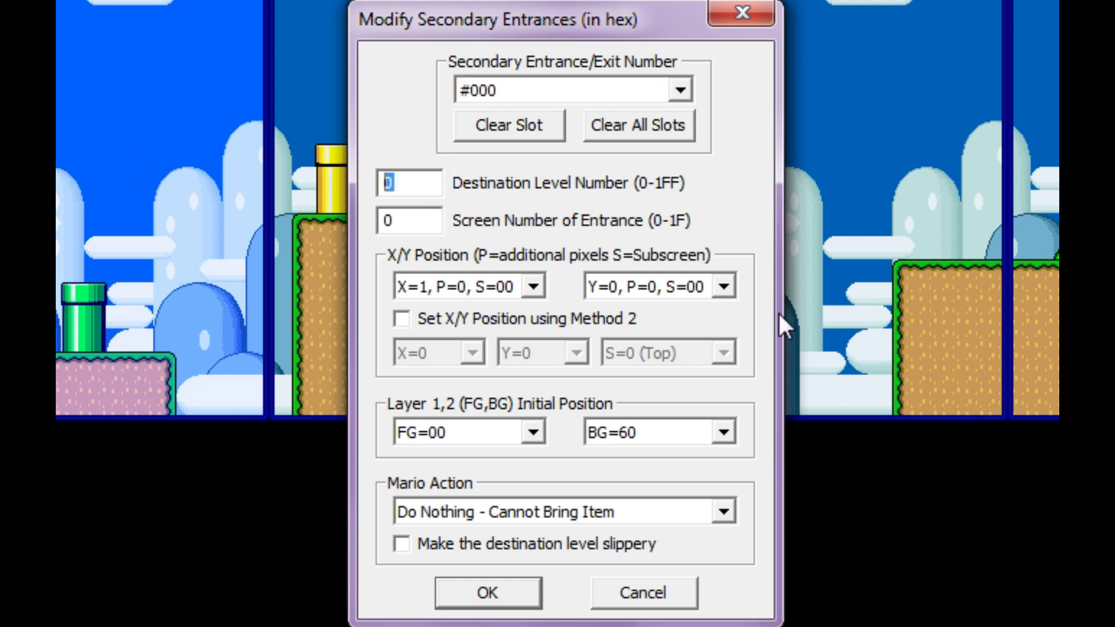
{"action": "type", "text": "105"}
{"action": "key", "text": "Tab"}
{"action": "type", "text": "2"}
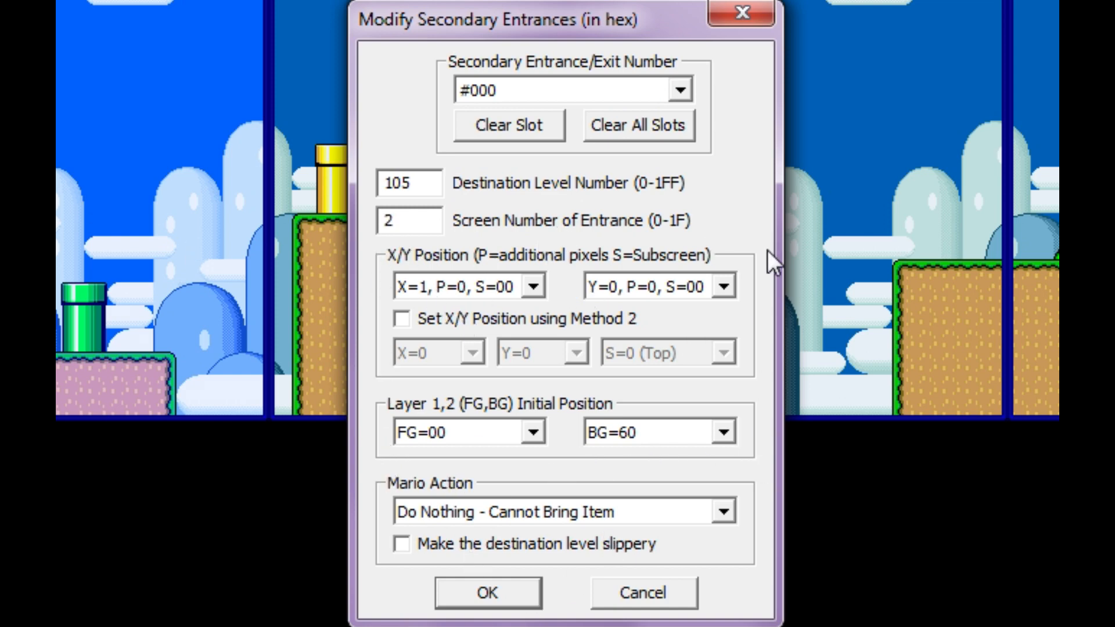
- Set the Mario action of secondary entrance #000 to Vertical Pipe Exit Up and apply the settings
{"action": "left_click", "coordinate": [399, 515]}
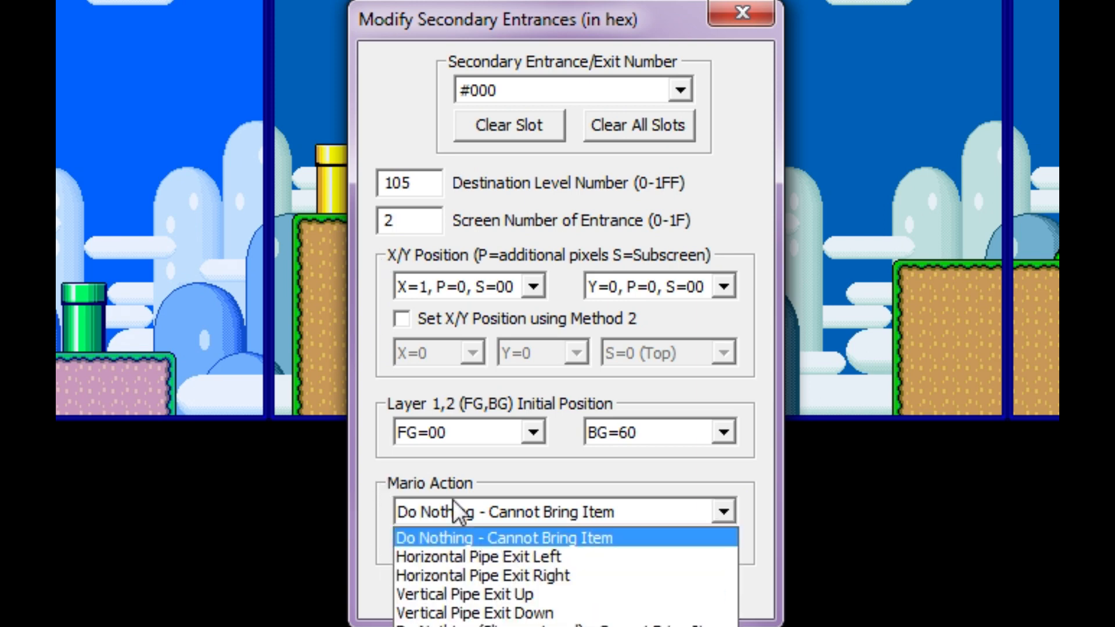
{"action": "left_click", "coordinate": [572, 596]}
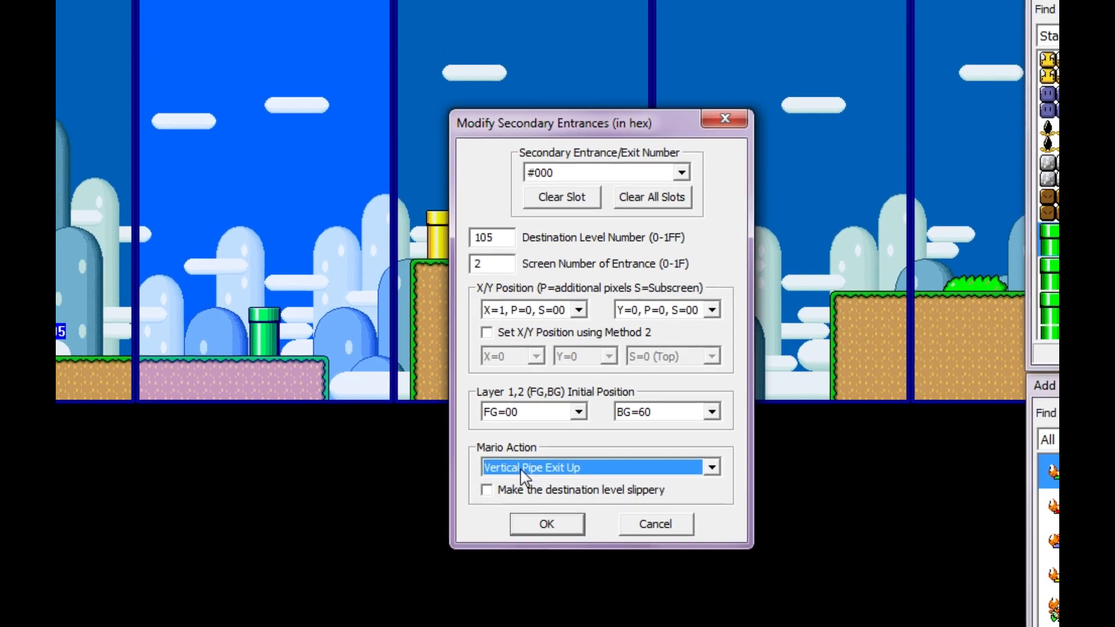
{"action": "left_click", "coordinate": [546, 523]}
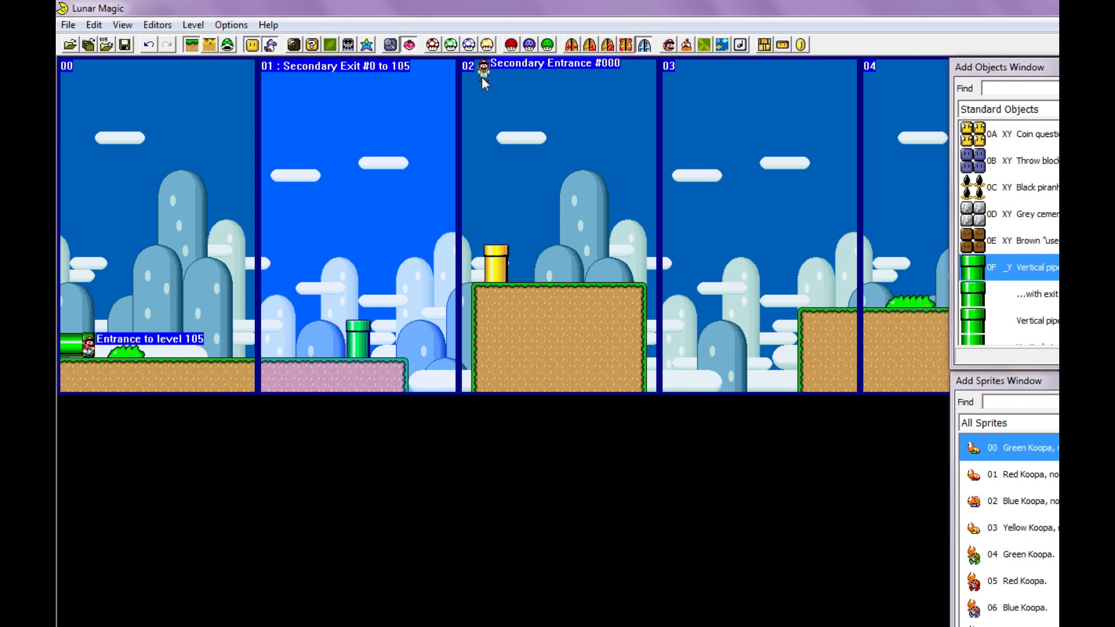
- Move secondary entrance #000 onto the yellow pipe on screen 02 and save the level
{"action": "mouse_move", "coordinate": [482, 77]}
{"action": "left_mouse_down"}
{"action": "mouse_move", "coordinate": [515, 259]}
{"action": "mouse_move", "coordinate": [495, 262]}
{"action": "left_mouse_up"}
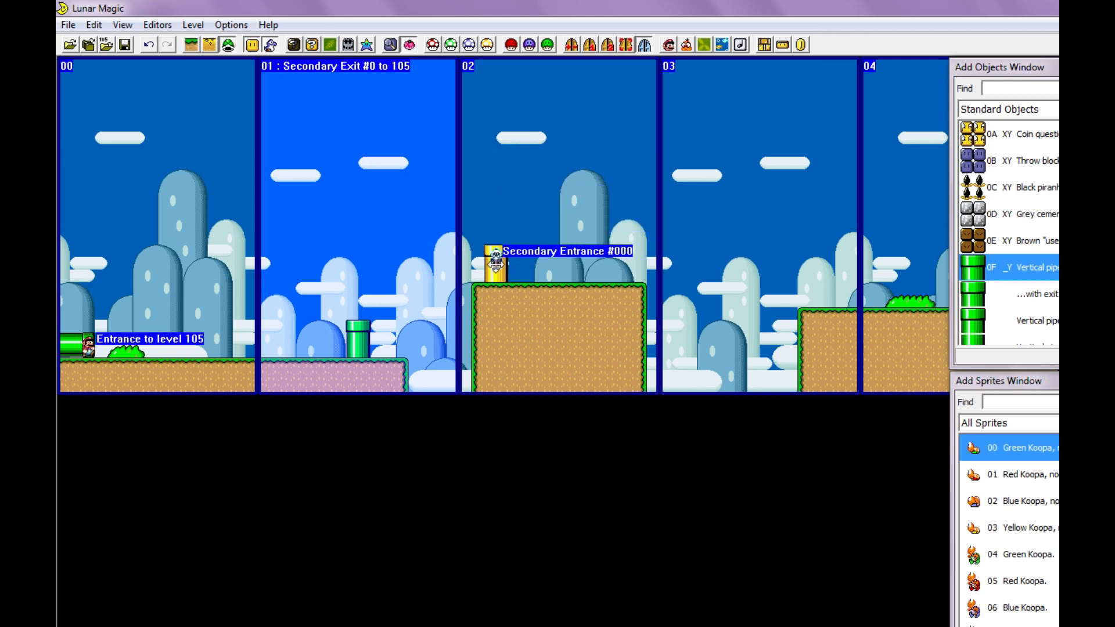
{"action": "scroll", "coordinate": [603, 263], "scroll_direction": "up", "scroll_amount": 1, "text": "ctrl"}
{"action": "scroll", "coordinate": [567, 277], "scroll_direction": "right", "scroll_amount": 10}
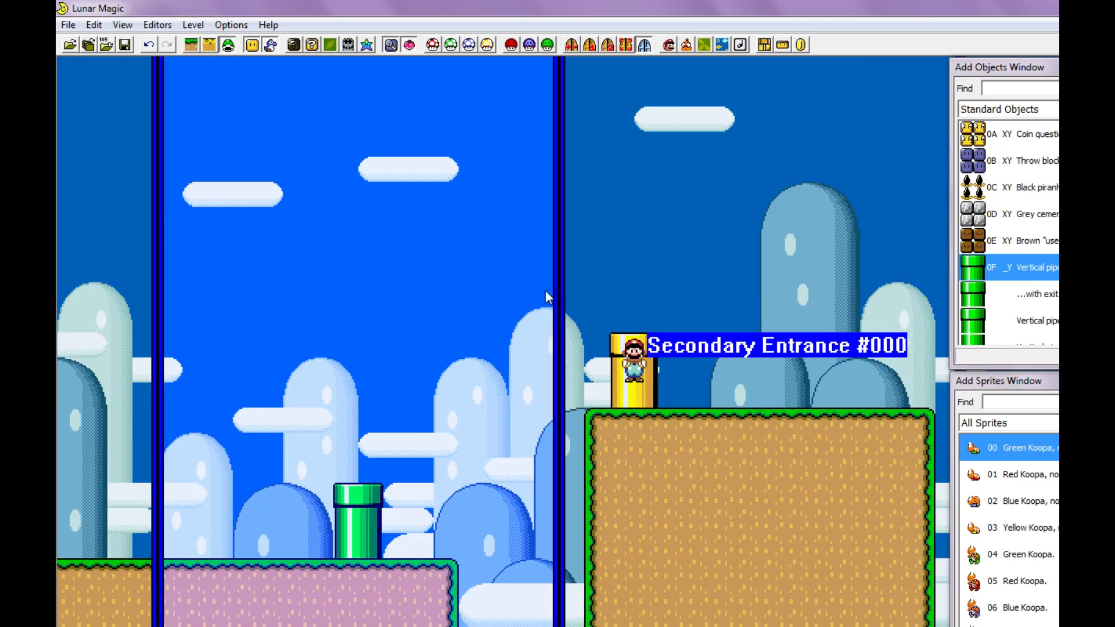
{"action": "scroll", "coordinate": [486, 461], "scroll_direction": "left", "scroll_amount": 5}
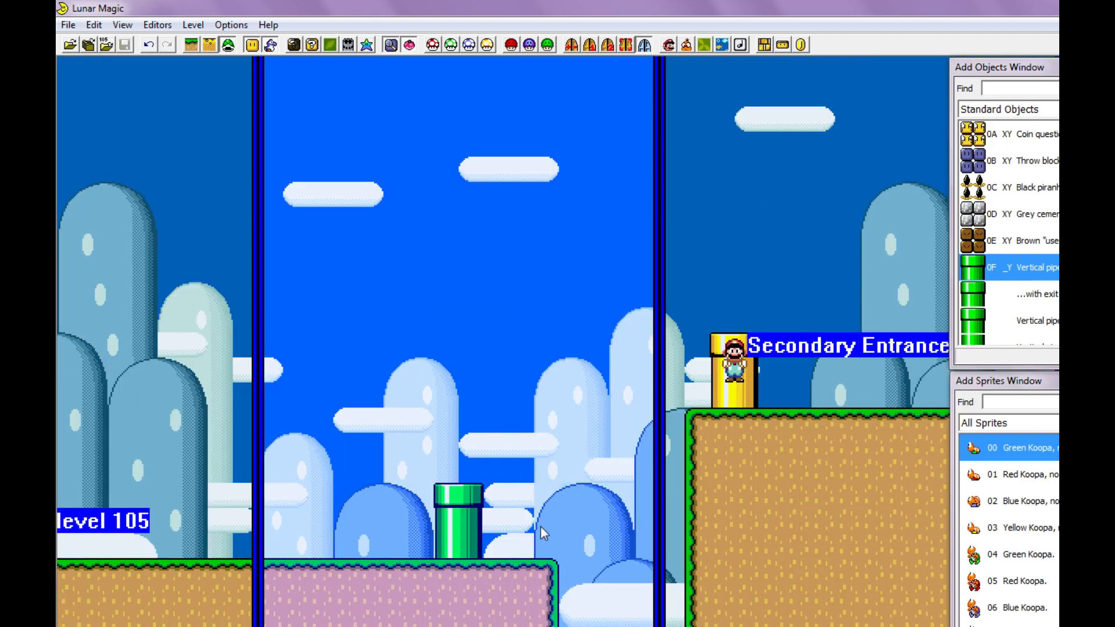
- Playtest level 105 by walking to the green pipe on screen 01 and trying to enter it from the top
{"action": "key", "text": "F4"}
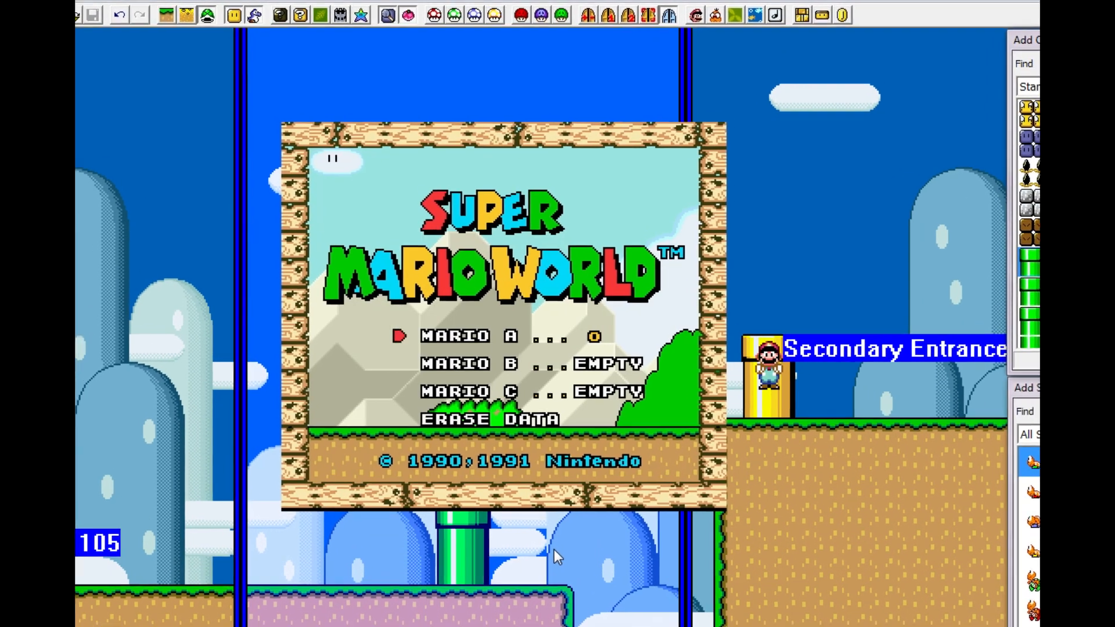
{"action": "key", "text": "c"}
{"action": "key", "text": "c"}
{"action": "key", "text": "c"}
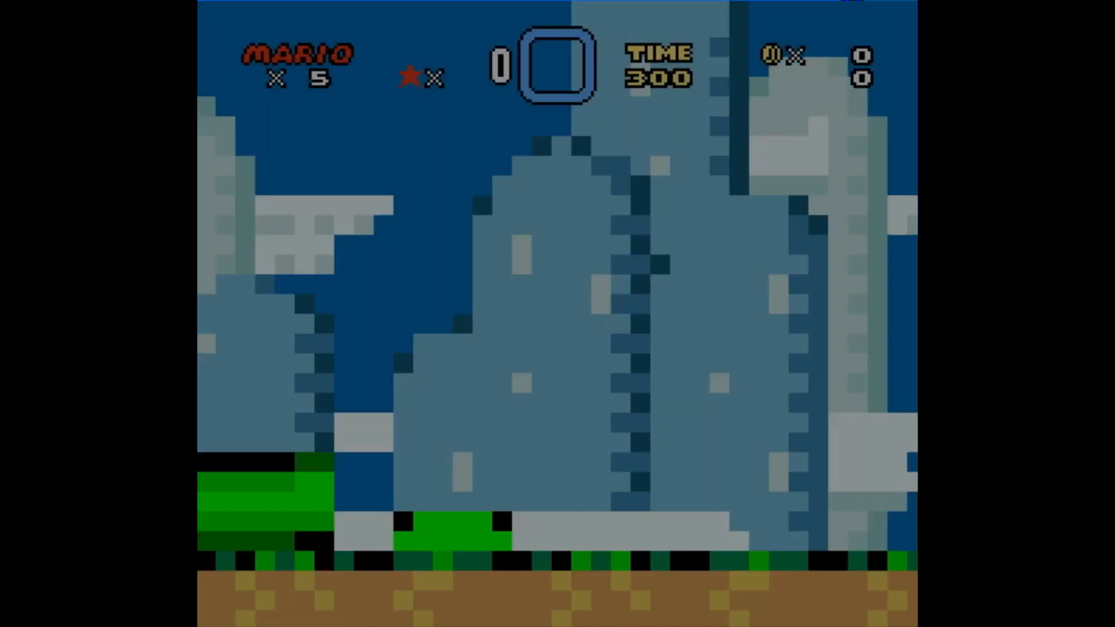
{"action": "key", "text": "Right"}
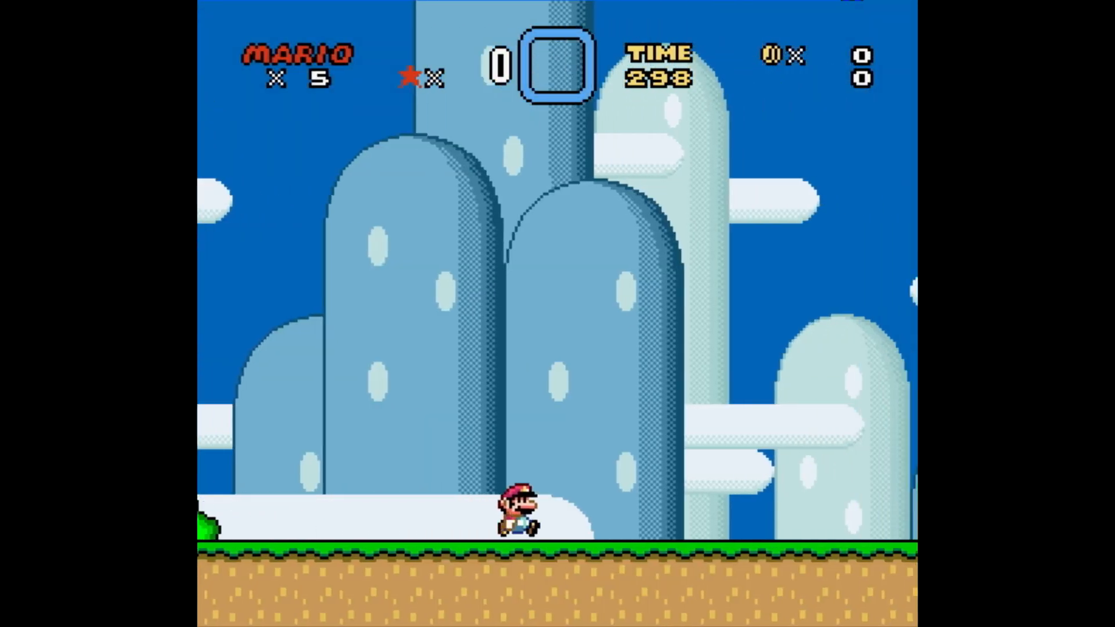
{"action": "key", "text": "c"}
{"action": "key", "text": "Down"}
{"action": "key", "text": "Left"}
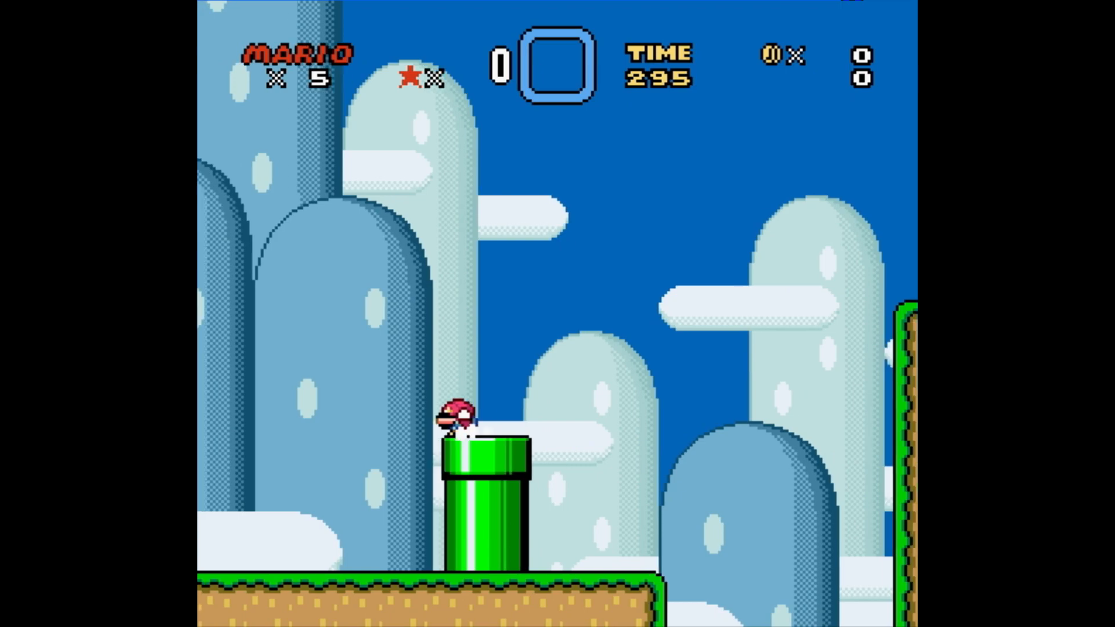
{"action": "key", "text": "Right"}
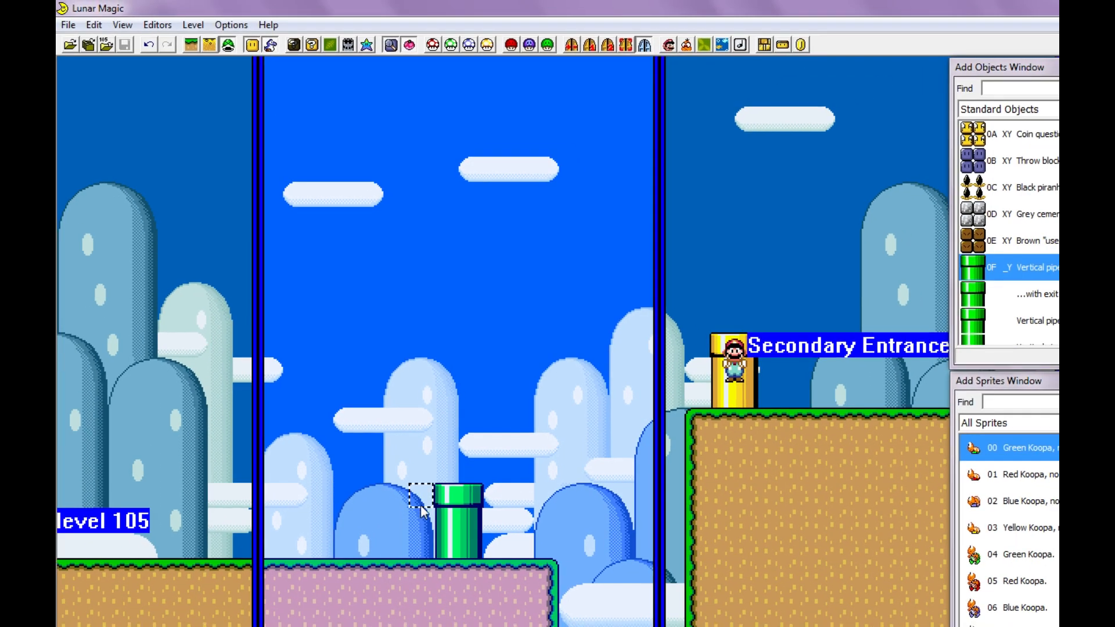
- Replace the pipes on screens 01 and 02 with exit-enabled vertical pipes and save the level despite the undefined exit
{"action": "double_click", "coordinate": [463, 506]}
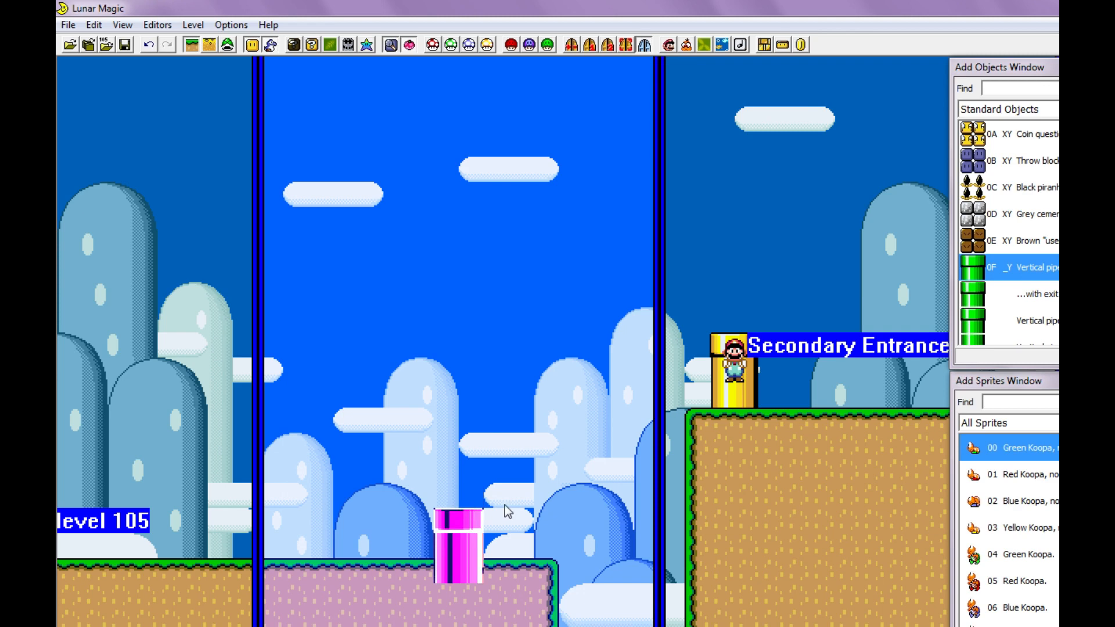
{"action": "key", "text": "Delete"}
{"action": "left_click", "coordinate": [749, 398]}
{"action": "key", "text": "Delete"}
{"action": "left_click", "coordinate": [1031, 287]}
{"action": "right_click", "coordinate": [448, 468]}
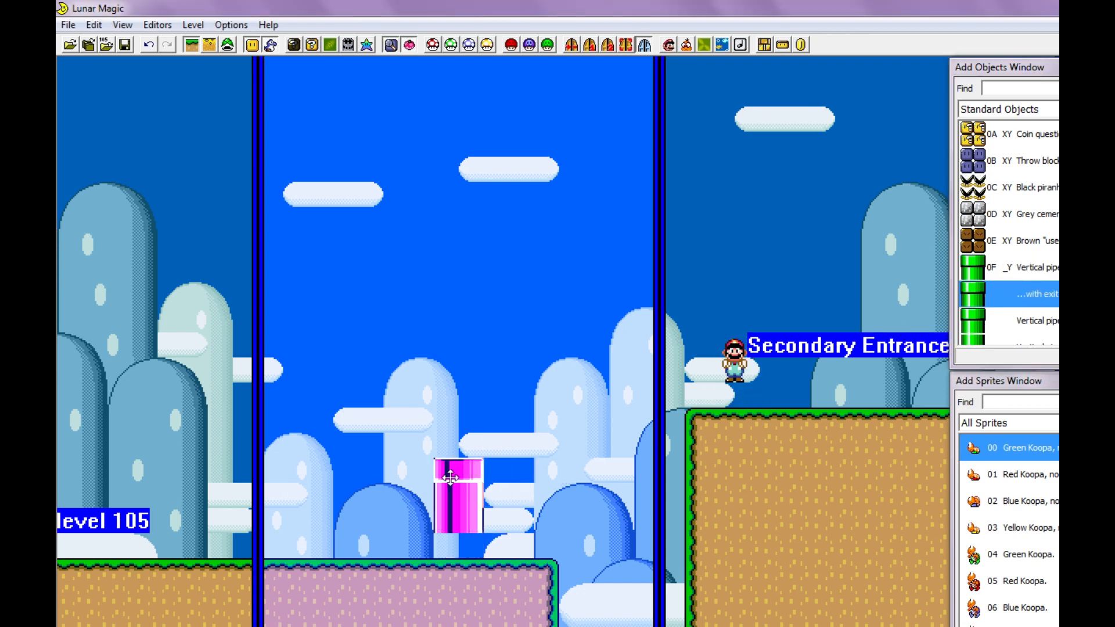
{"action": "left_click_drag", "start_coordinate": [449, 468], "coordinate": [460, 486]}
{"action": "left_click", "coordinate": [696, 293]}
{"action": "key", "text": "ctrl+s"}
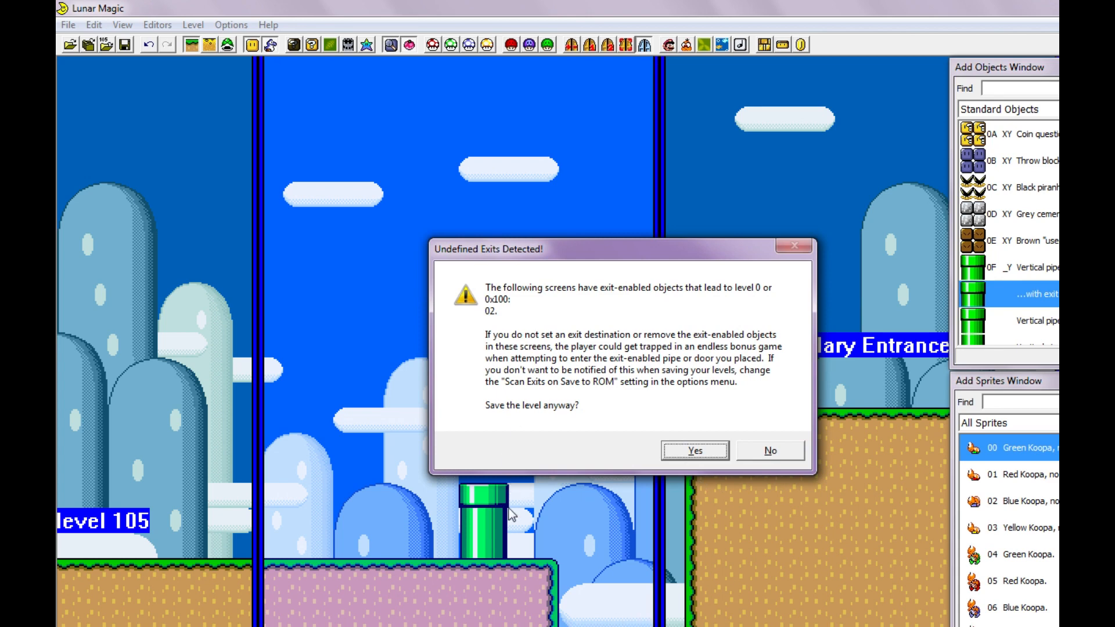
{"action": "left_click", "coordinate": [712, 454]}
- Playtest the level again and go down the exit-enabled green pipe
{"action": "key", "text": "F4"}
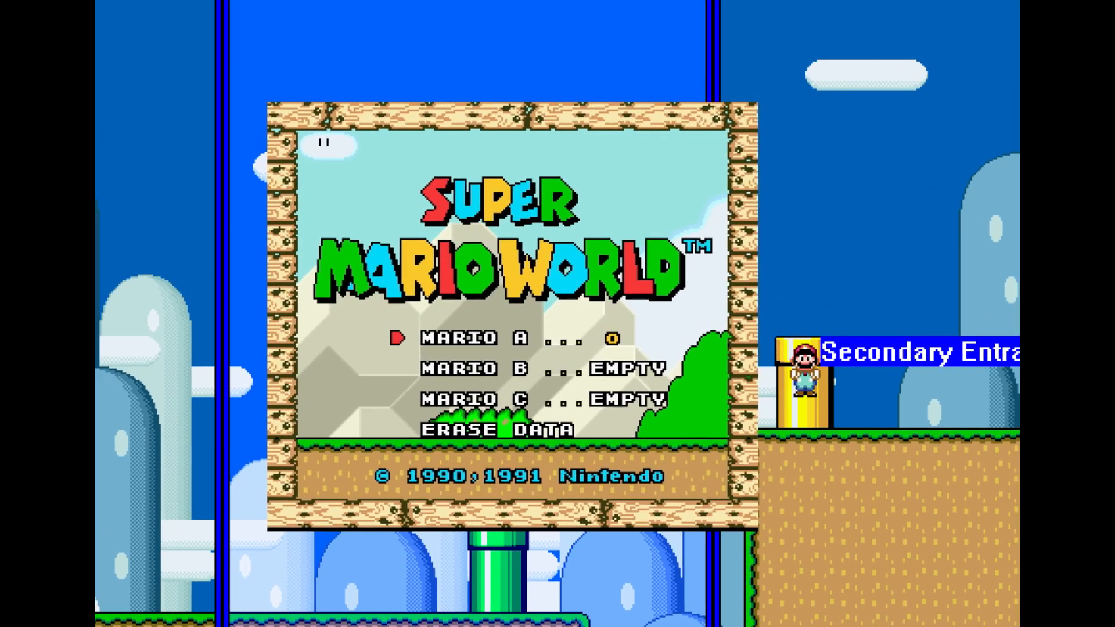
{"action": "key", "text": "x"}
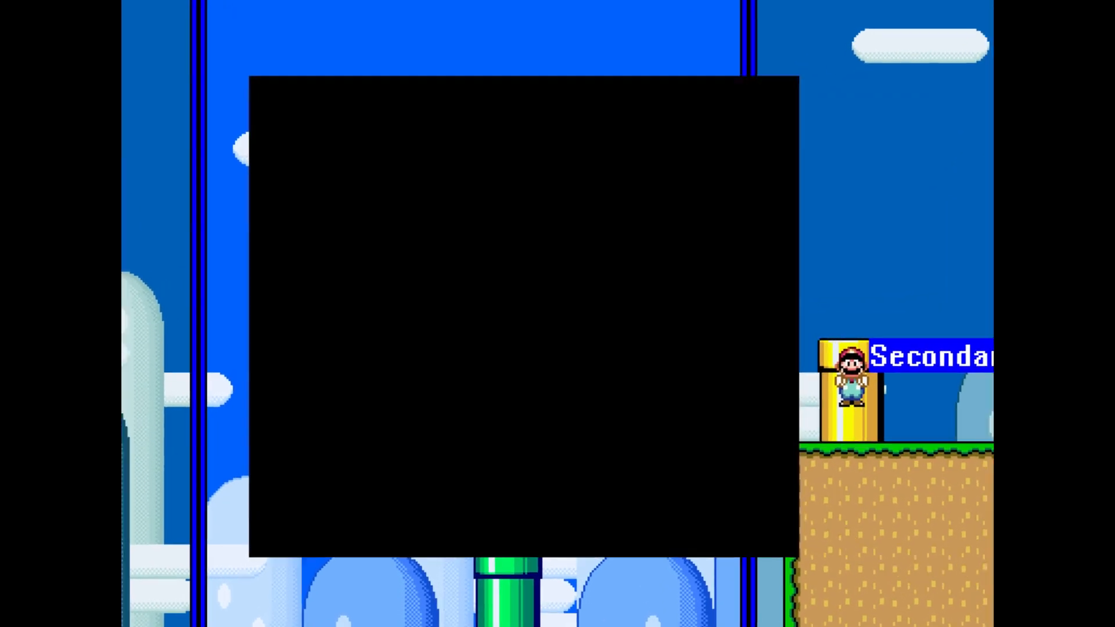
{"action": "key", "text": "x"}
{"action": "key", "text": "Right"}
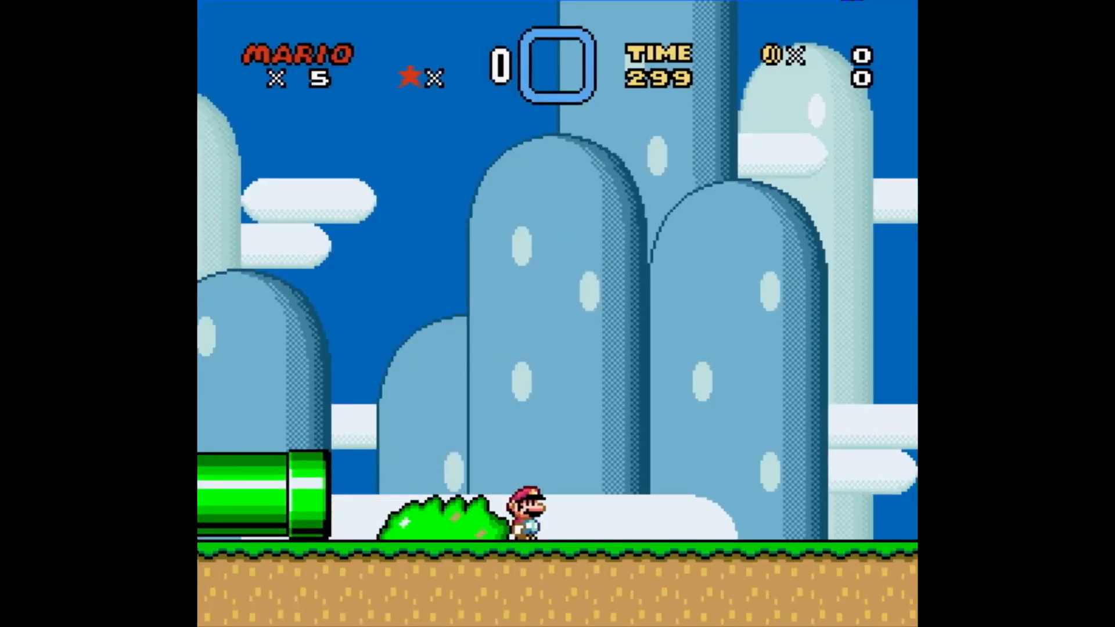
{"action": "key", "text": "z"}
{"action": "key", "text": "Down"}
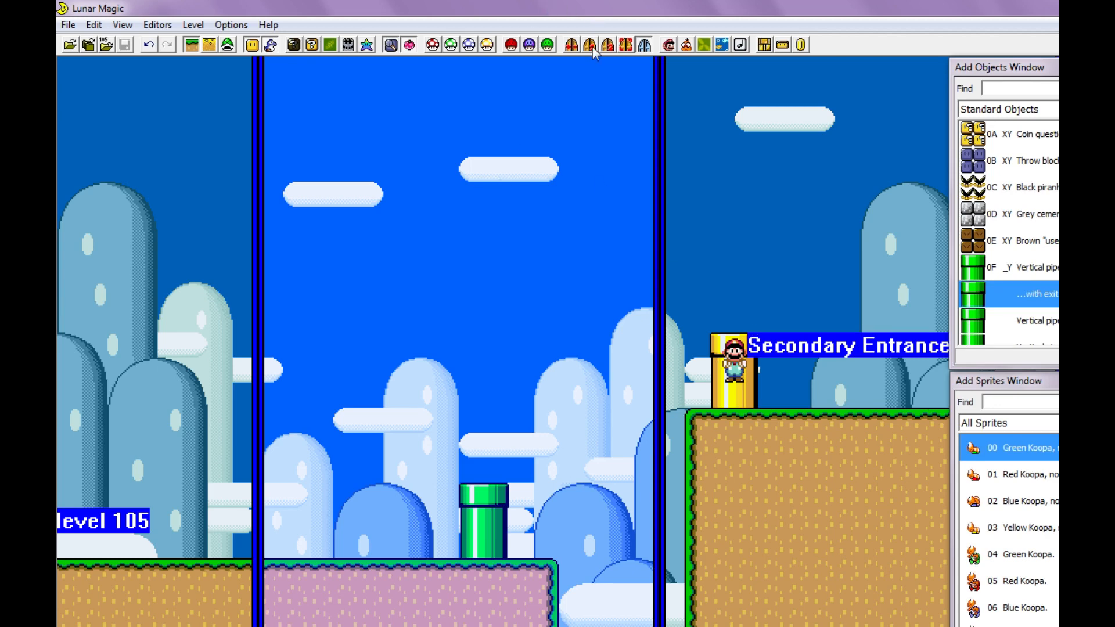
- Make screen 02's exit use secondary exit number 1 and apply the screen exit settings
{"action": "left_click", "coordinate": [572, 47]}
{"action": "left_click", "coordinate": [641, 289]}
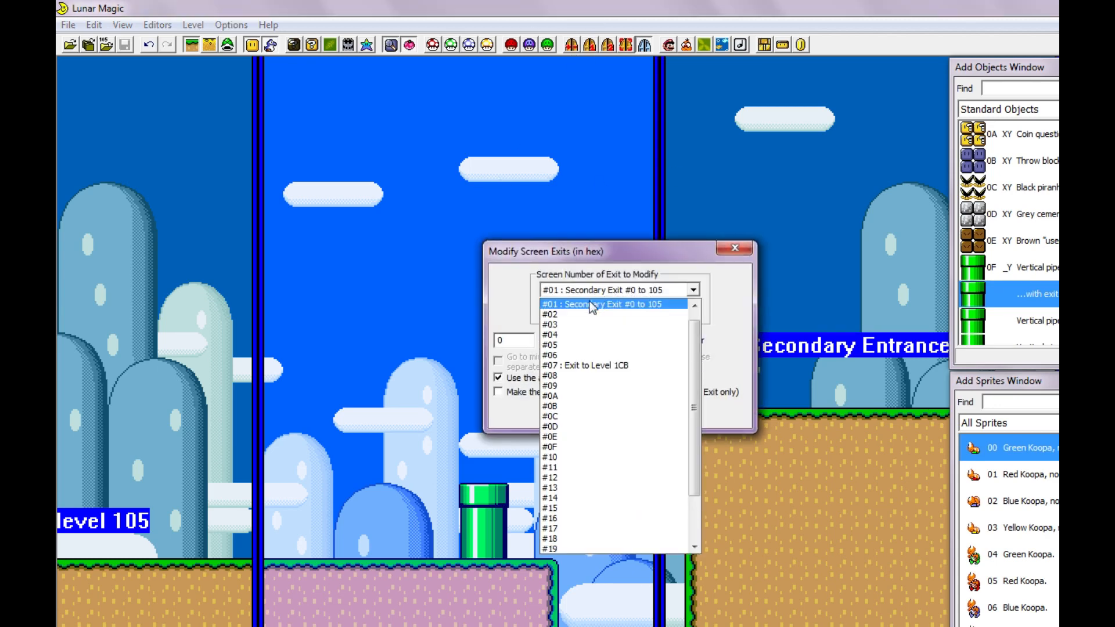
{"action": "left_click", "coordinate": [583, 317]}
{"action": "left_click", "coordinate": [513, 340]}
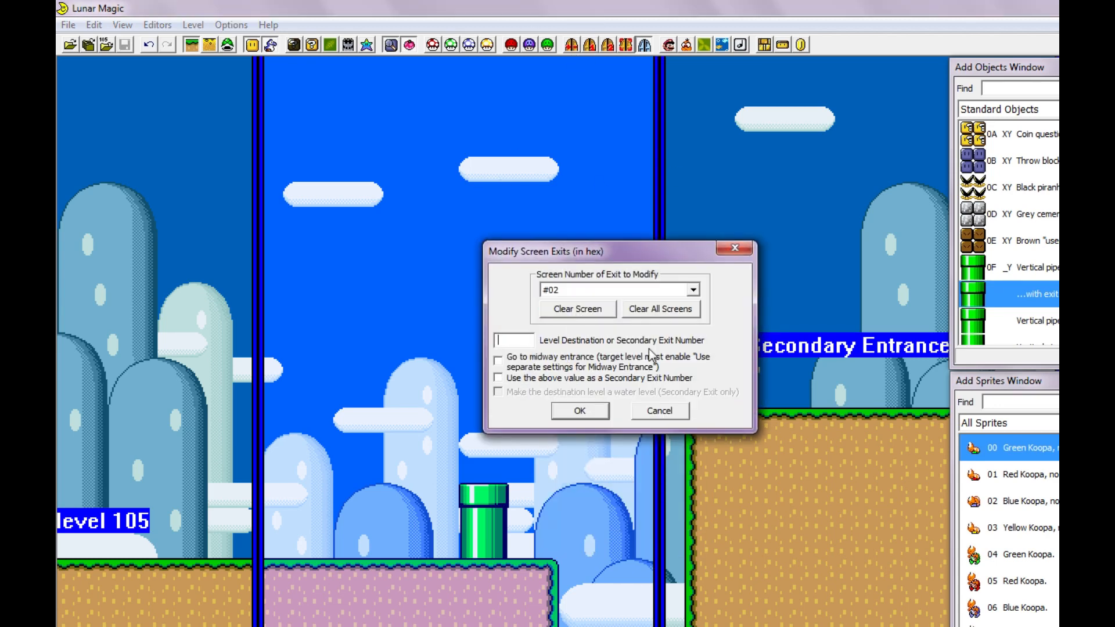
{"action": "left_click", "coordinate": [527, 381]}
{"action": "left_click", "coordinate": [580, 410]}
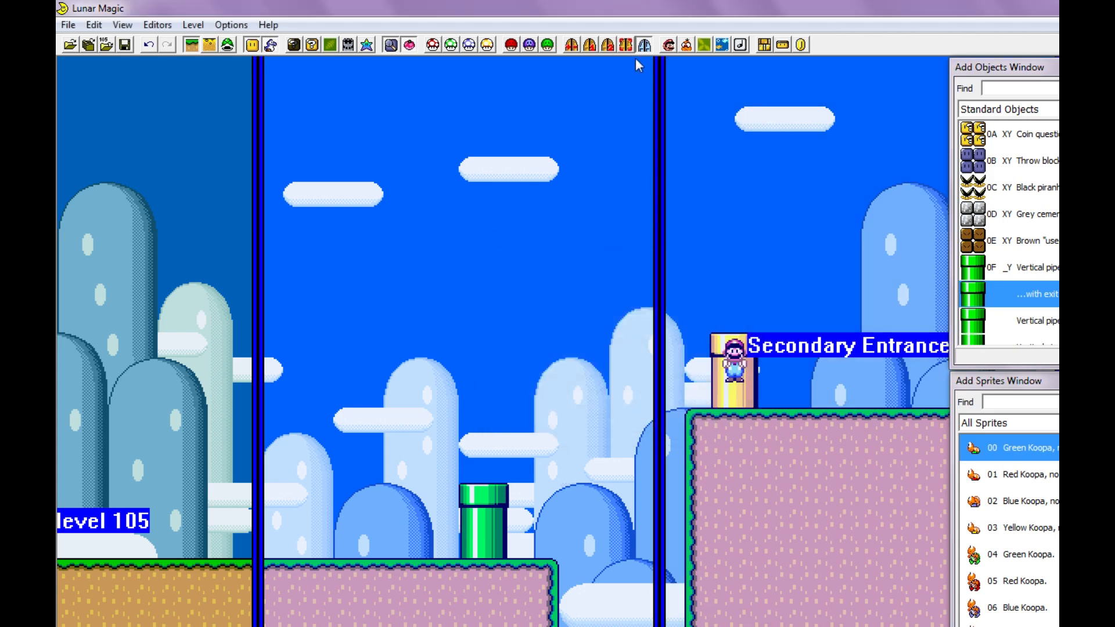
- Set secondary entrance #001 to destination level 105 and entrance screen 1, and apply the settings
{"action": "left_click", "coordinate": [643, 46]}
{"action": "left_click", "coordinate": [608, 216]}
{"action": "left_click", "coordinate": [600, 249]}
{"action": "left_click", "coordinate": [604, 216]}
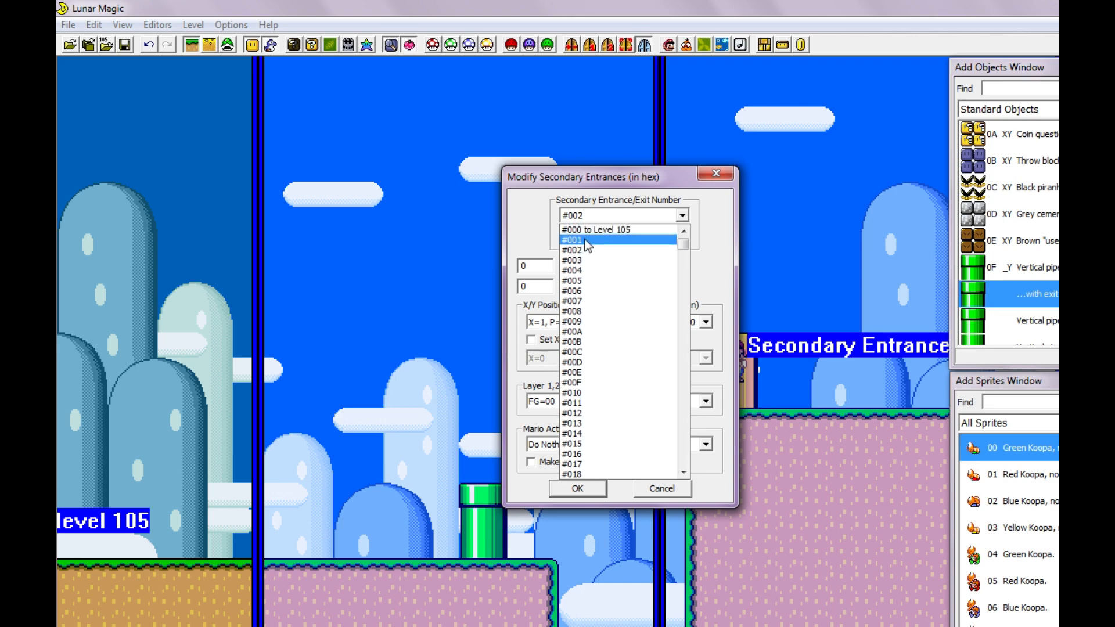
{"action": "left_click", "coordinate": [588, 240]}
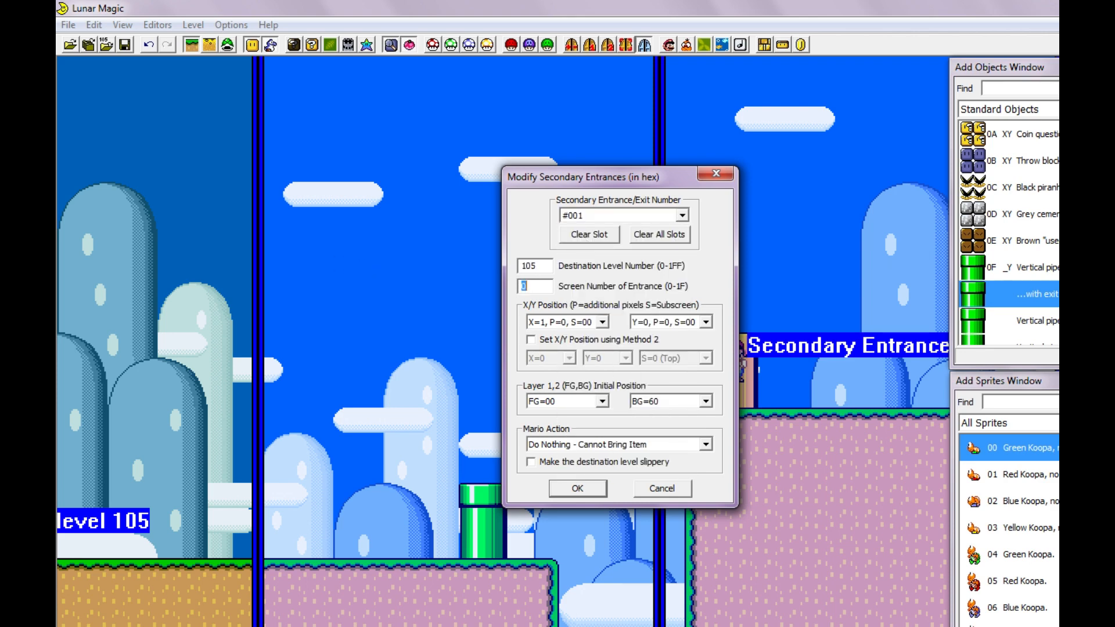
{"action": "key", "text": "Return"}
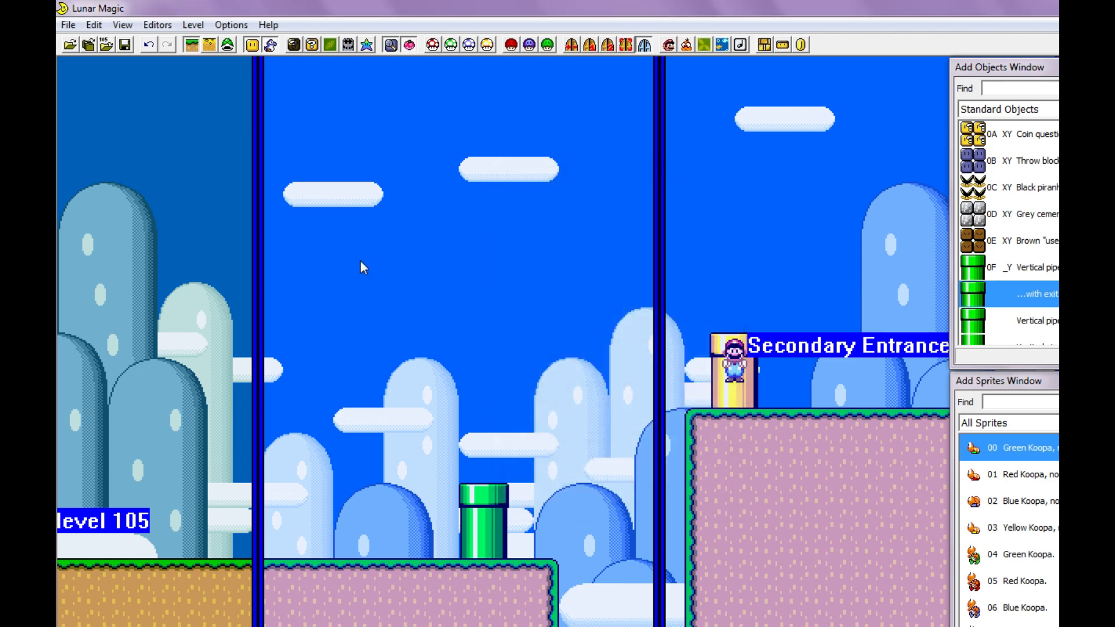
- Move secondary entrance #001 onto the green pipe on screen 01
{"action": "scroll", "coordinate": [346, 278], "scroll_direction": "up", "scroll_amount": 3}
{"action": "mouse_move", "coordinate": [295, 119]}
{"action": "left_mouse_down"}
{"action": "mouse_move", "coordinate": [447, 514]}
{"action": "mouse_move", "coordinate": [468, 604]}
{"action": "left_mouse_up"}
{"action": "scroll", "coordinate": [464, 486], "scroll_direction": "down", "scroll_amount": 3}
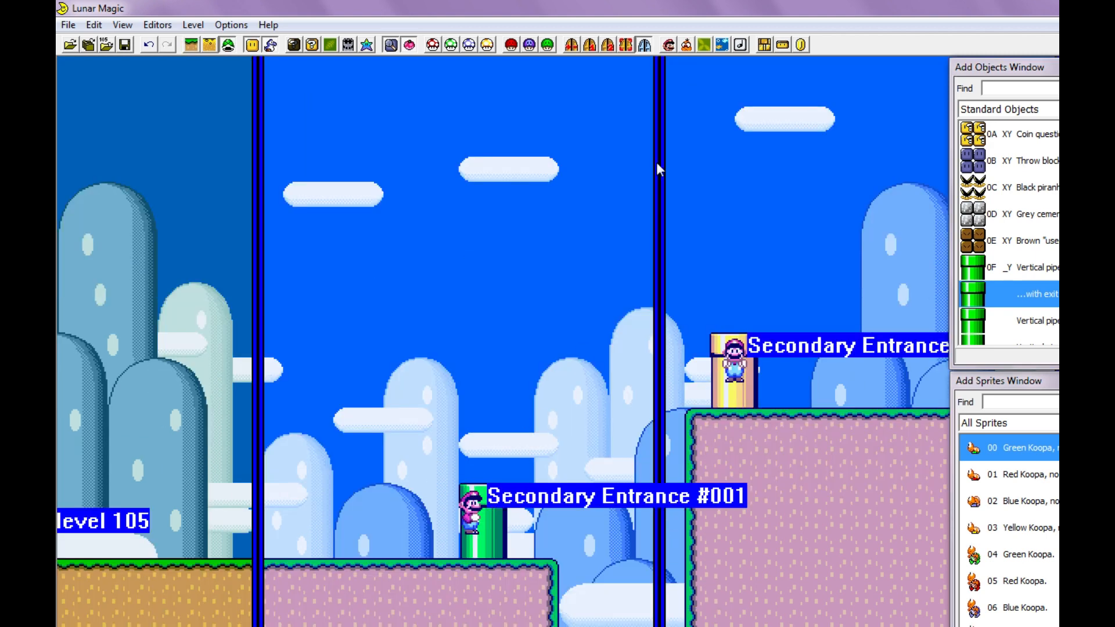
- Set the Mario action of secondary entrance #001 to Vertical Pipe Exit Up and apply the settings
{"action": "left_click", "coordinate": [608, 46]}
{"action": "left_click", "coordinate": [592, 444]}
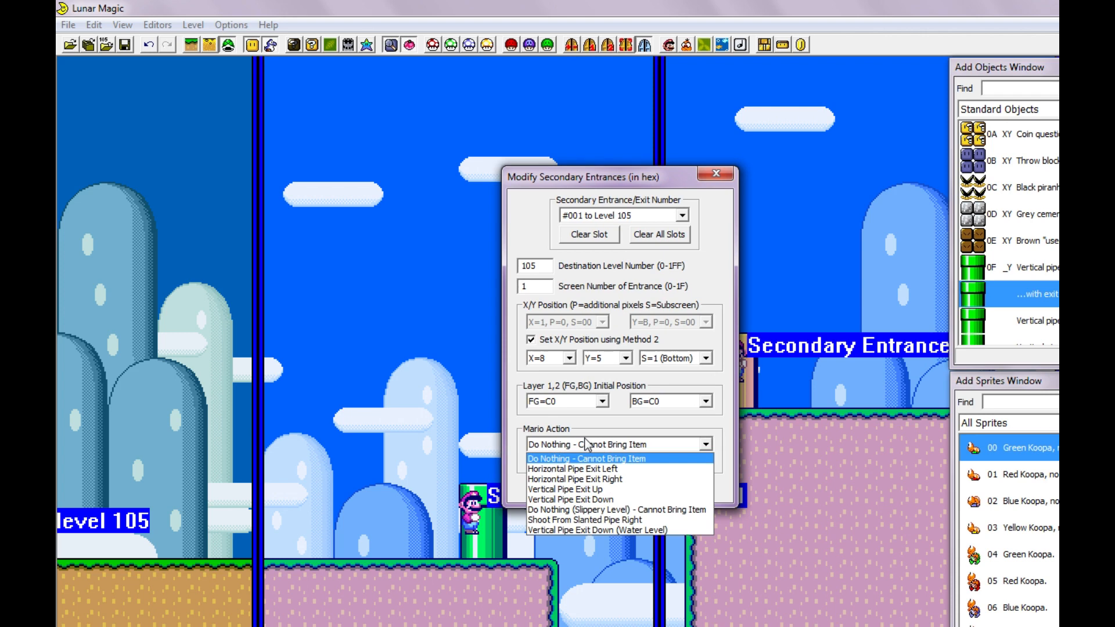
{"action": "left_click", "coordinate": [642, 490]}
{"action": "left_click", "coordinate": [583, 487]}
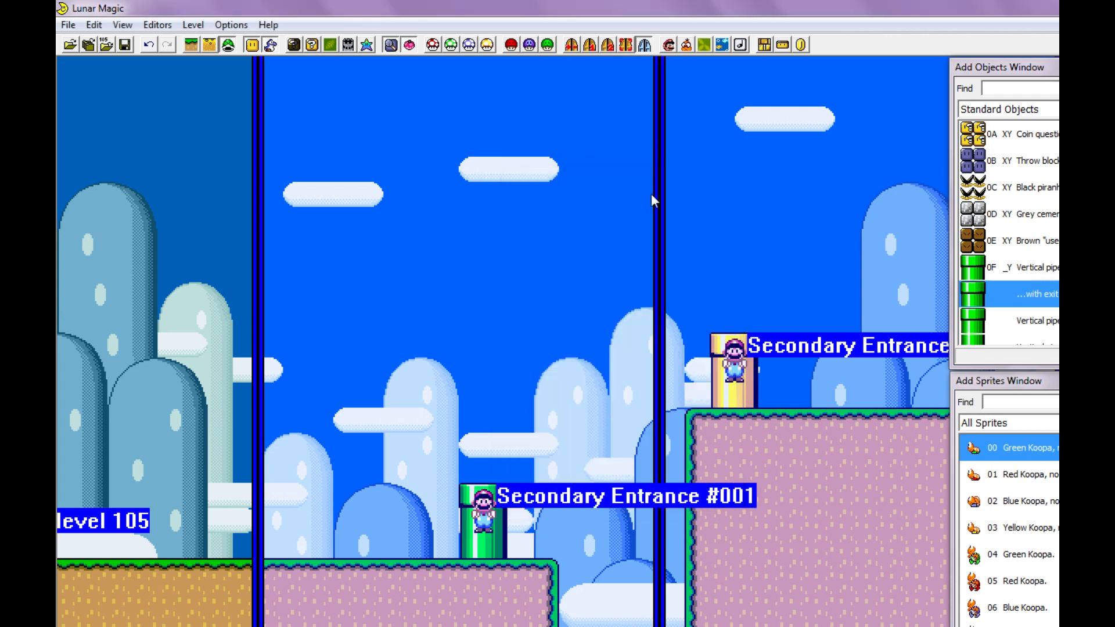
- Playtest the two-way link between the green and yellow pipes
{"action": "key", "text": "F4"}
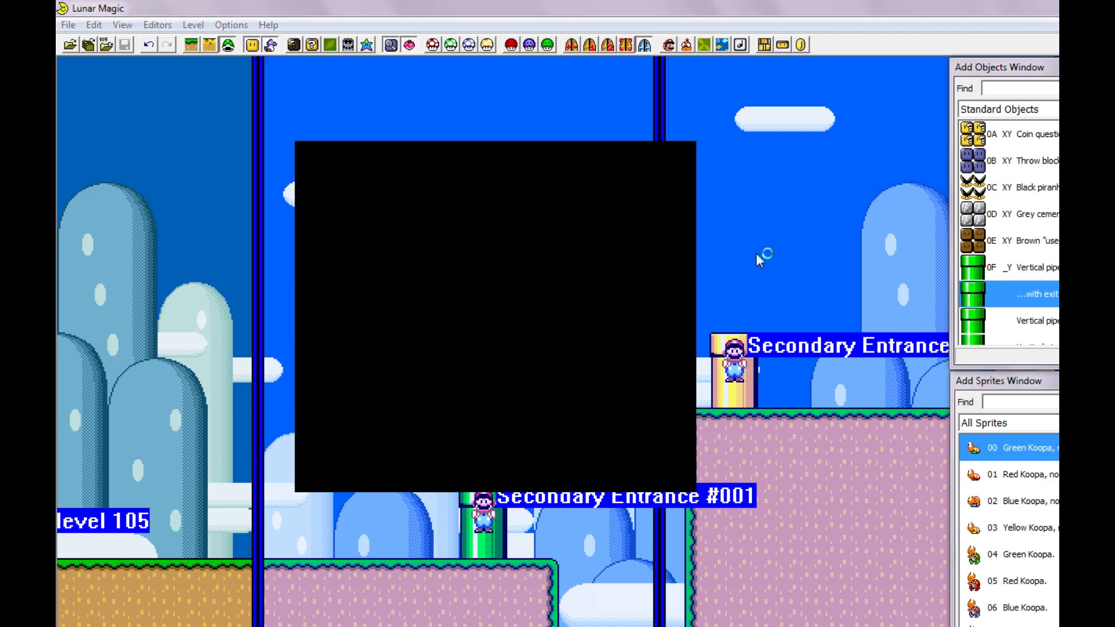
{"action": "key", "text": "Return"}
{"action": "key", "text": "Return"}
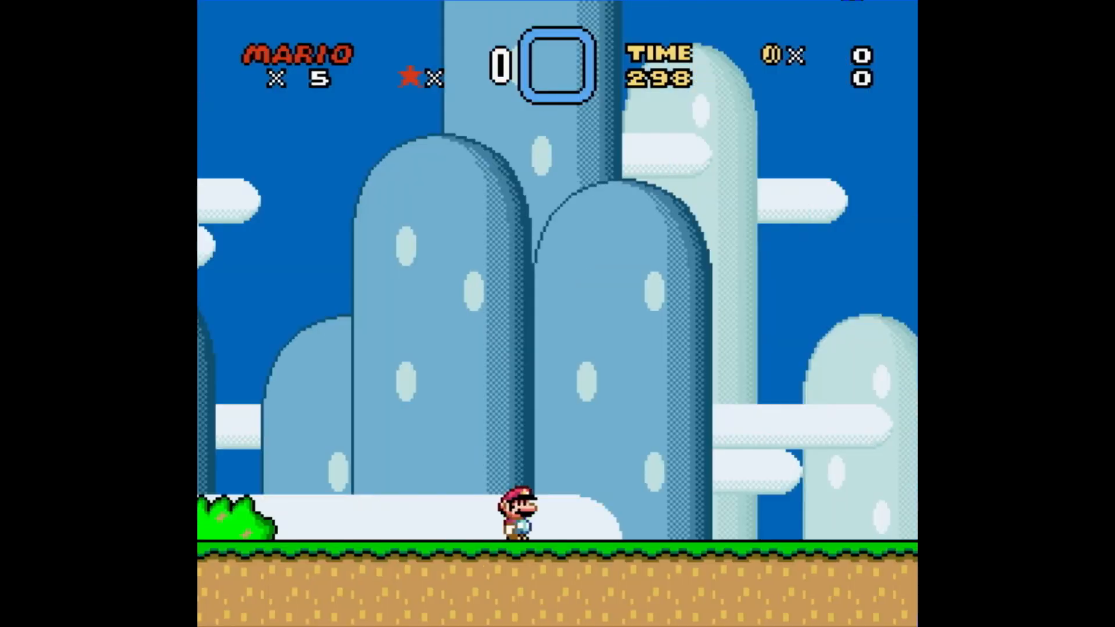
{"action": "key", "text": "Right"}
{"action": "key", "text": "x"}
{"action": "key", "text": "Right"}
{"action": "key", "text": "Down"}
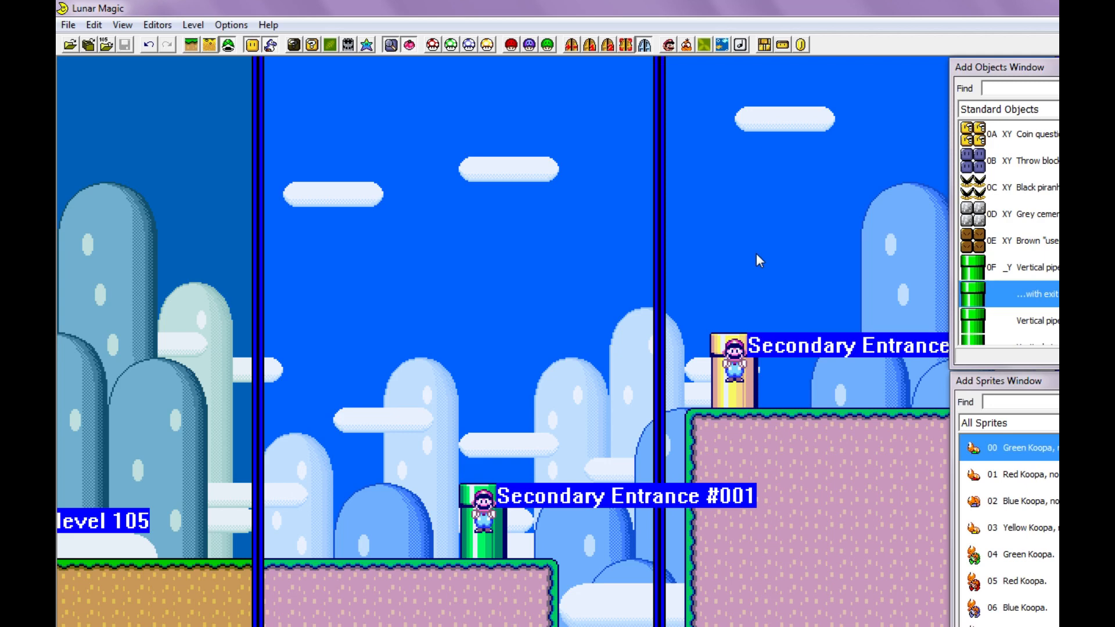
- Add the extended object Door (47) on the ground of screen 01, just before the green pipe
{"action": "left_click", "coordinate": [1054, 109]}
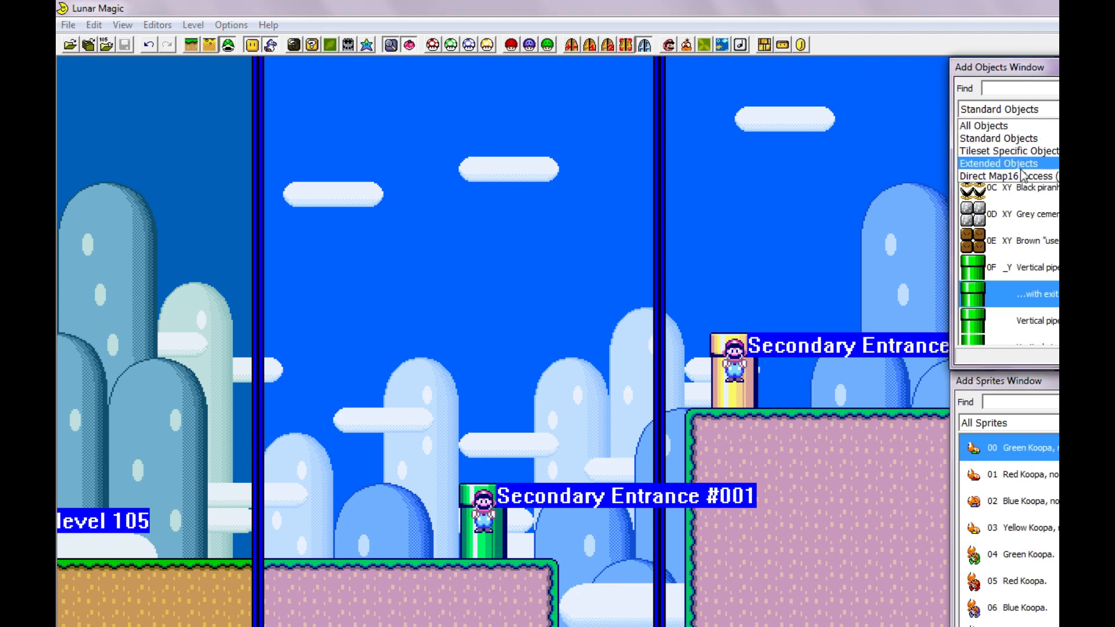
{"action": "left_click", "coordinate": [1041, 163]}
{"action": "scroll", "coordinate": [1009, 233], "scroll_direction": "down", "scroll_amount": 14}
{"action": "scroll", "coordinate": [1009, 233], "scroll_direction": "down", "scroll_amount": 3}
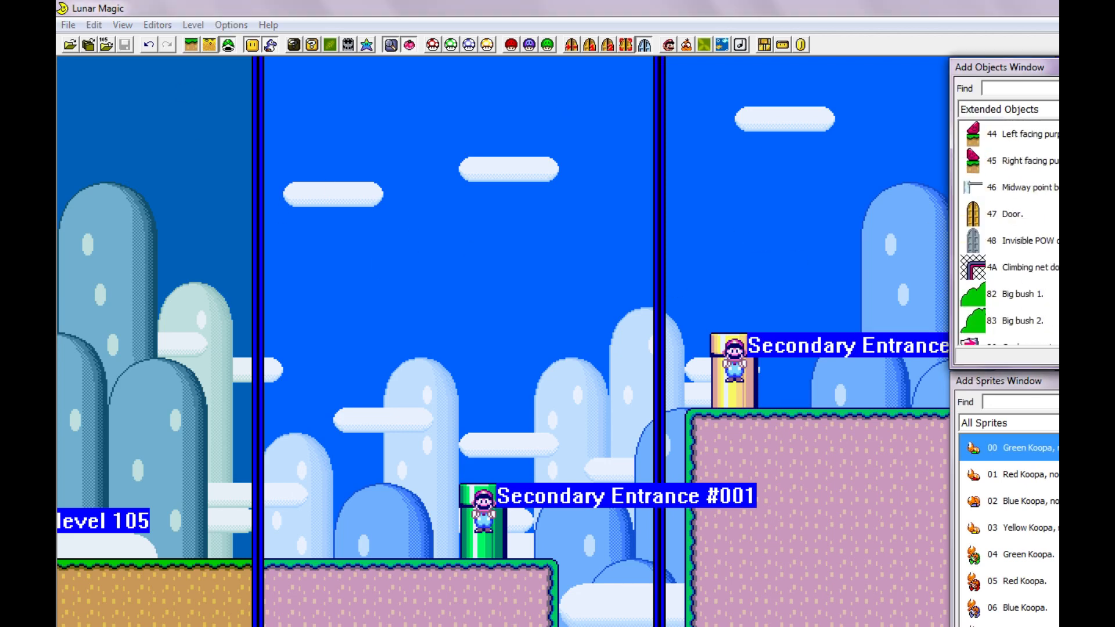
{"action": "left_click", "coordinate": [1027, 223]}
{"action": "right_click_drag", "start_coordinate": [397, 469], "coordinate": [368, 504]}
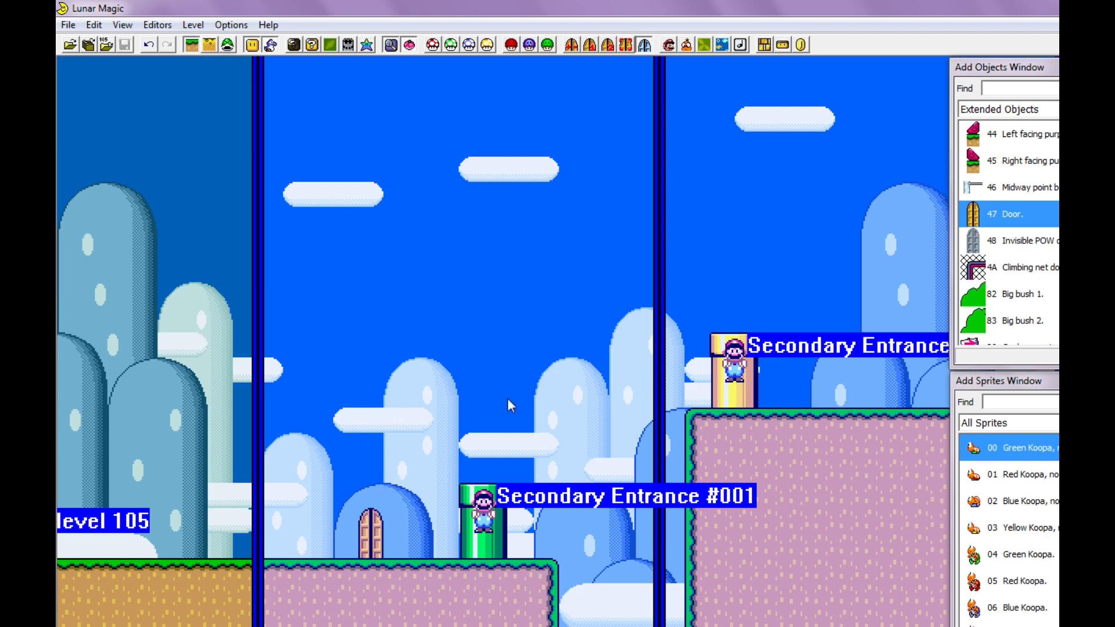
- Playtest the level by walking to the new door and entering it
{"action": "key", "text": "F4"}
{"action": "key", "text": "Return"}
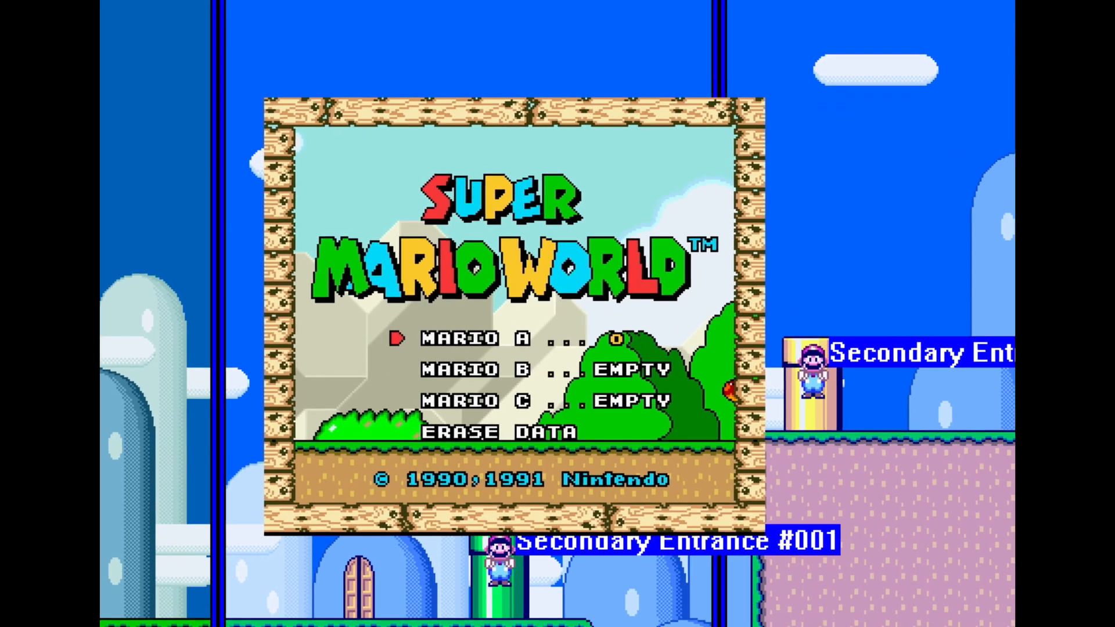
{"action": "key", "text": "Return"}
{"action": "key", "text": "Return"}
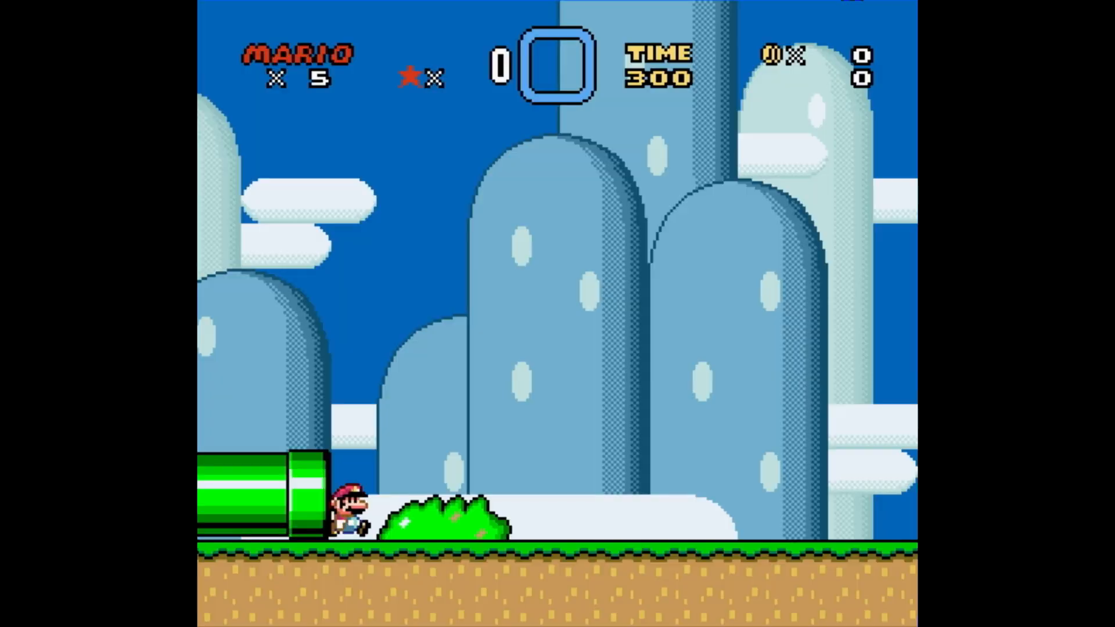
{"action": "key", "text": "Right"}
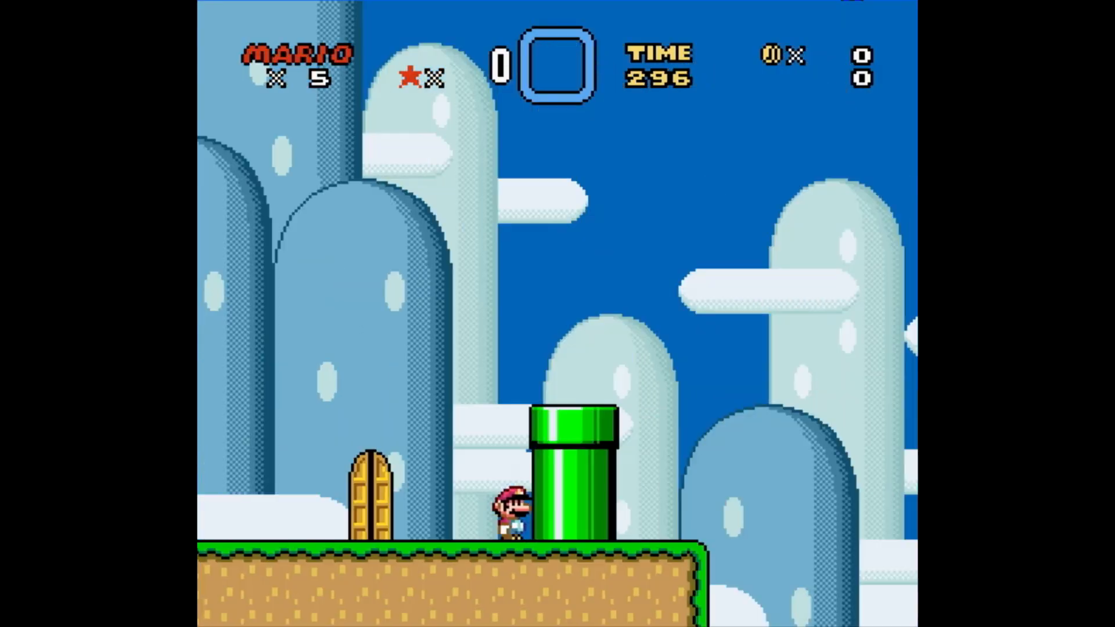
{"action": "key", "text": "Left"}
{"action": "key", "text": "Up"}
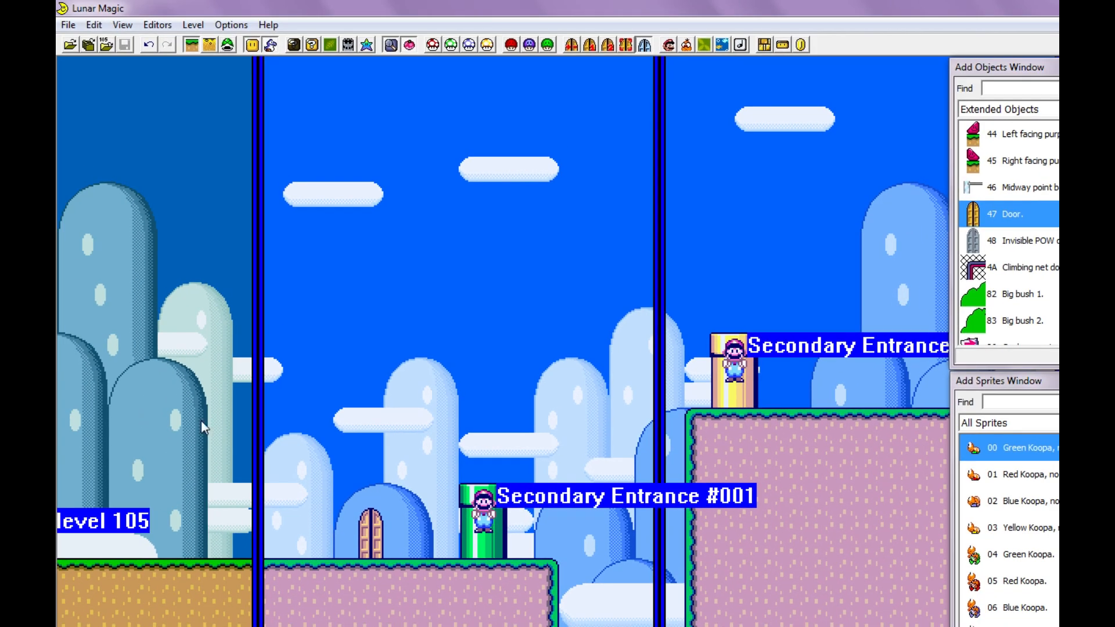
- Move the door to the boundary between screens 00 and 01 and save the level
{"action": "scroll", "coordinate": [260, 428], "scroll_direction": "left", "scroll_amount": 3}
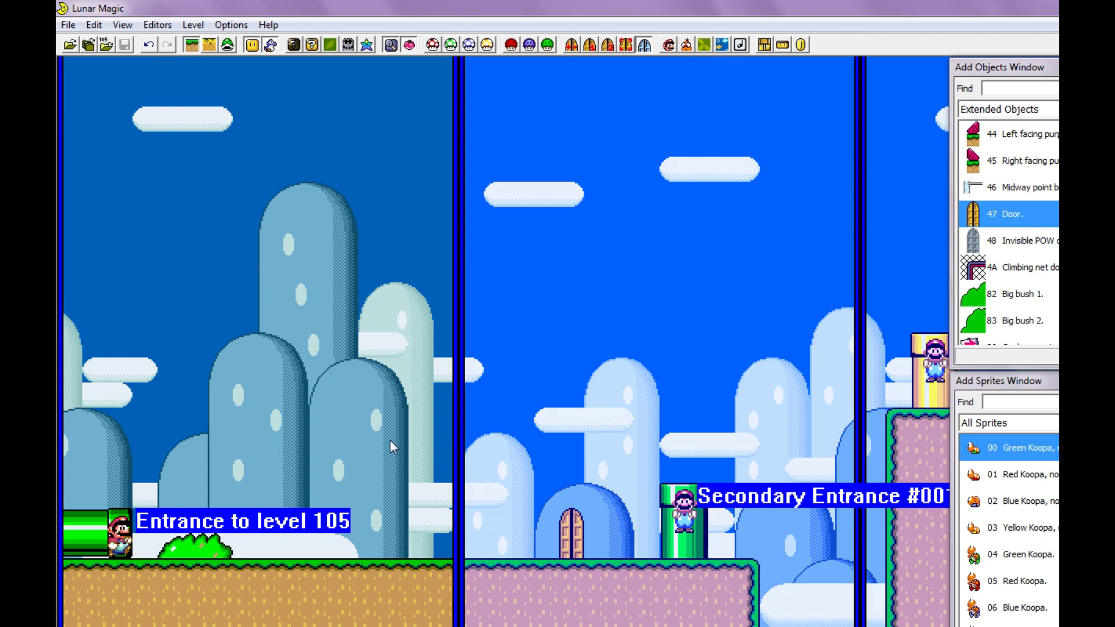
{"action": "left_click_drag", "start_coordinate": [572, 541], "coordinate": [475, 541]}
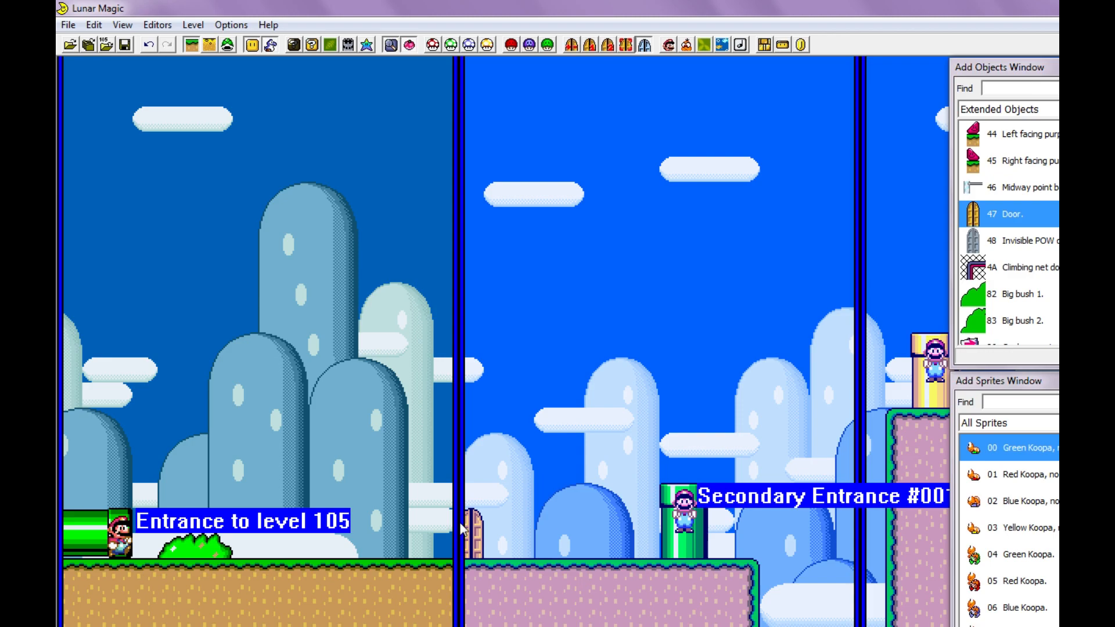
{"action": "key", "text": "ctrl+s"}
- Playtest the level by walking to the door on the screen boundary and entering it from its screen 00 half
{"action": "key", "text": "F4"}
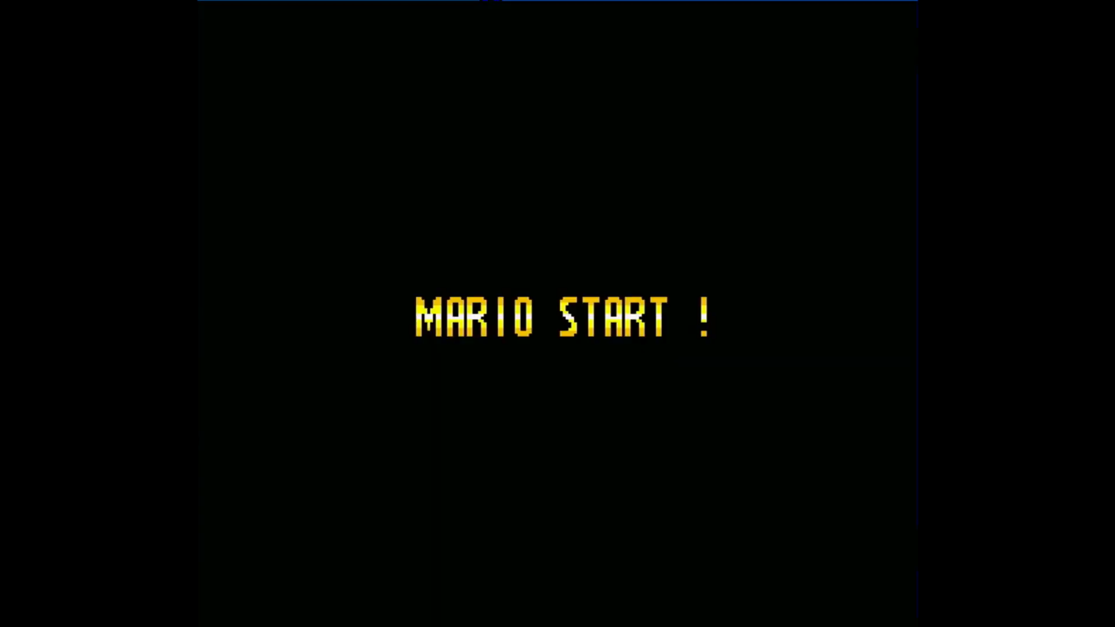
{"action": "key", "text": "Right"}
{"action": "key", "text": "Right"}
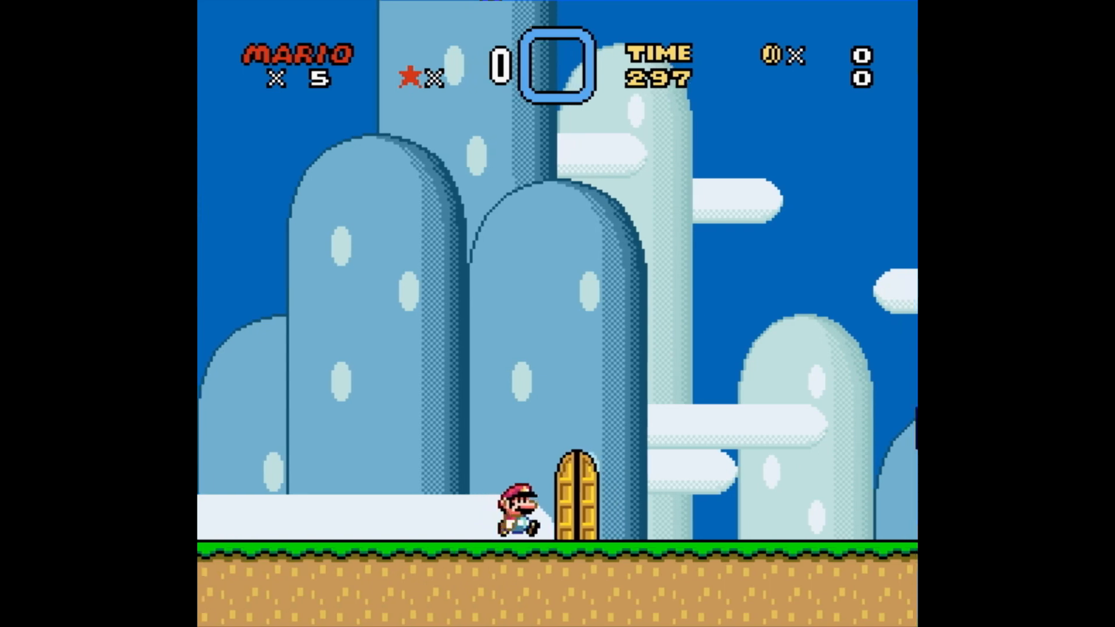
{"action": "key", "text": "Right"}
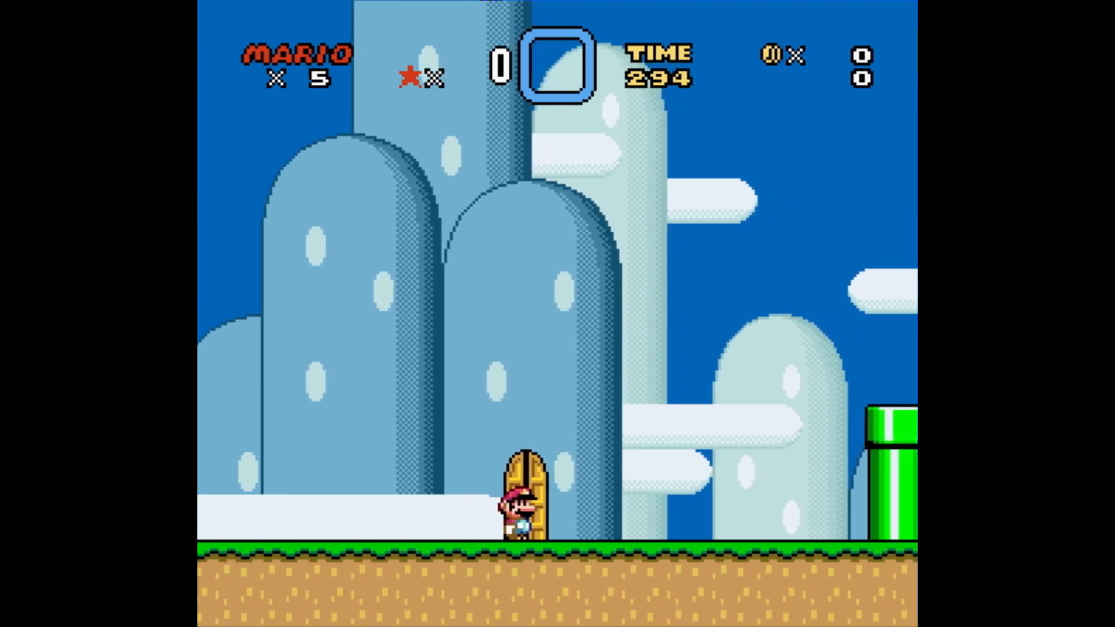
{"action": "key", "text": "Right"}
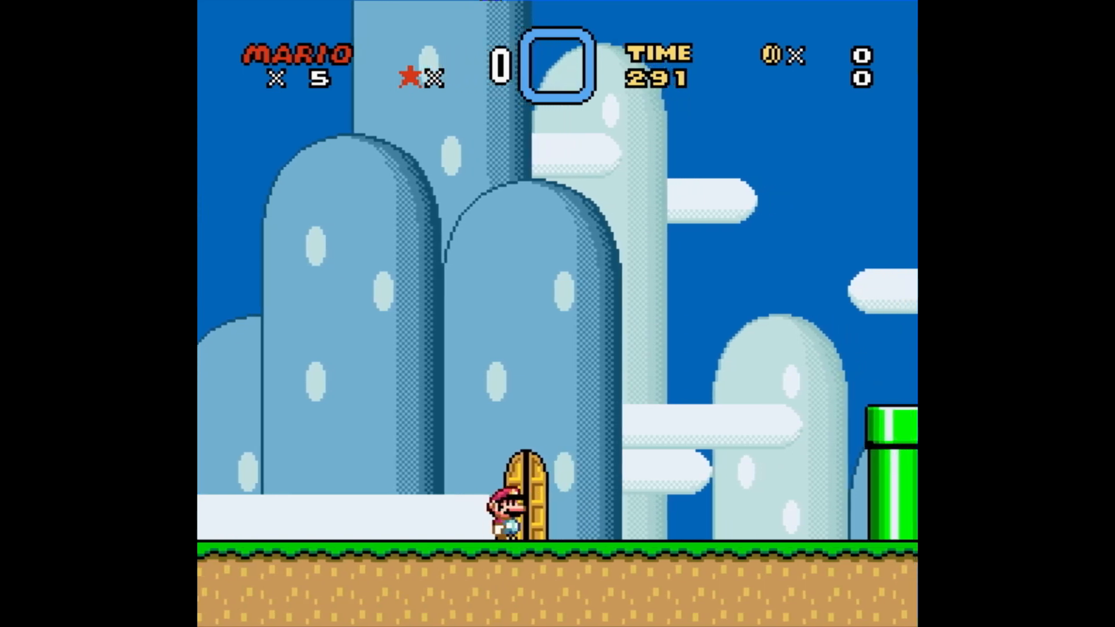
{"action": "key", "text": "Up"}
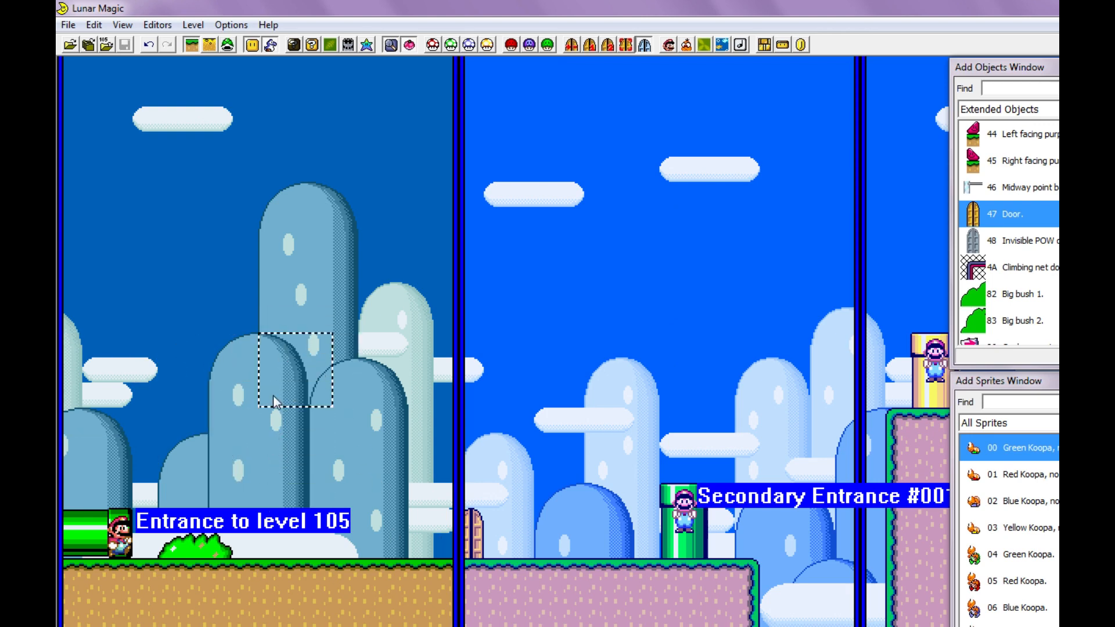
- Set the exit of screen 00 to 2 and use that value as a secondary exit number
{"action": "left_click_drag", "start_coordinate": [176, 465], "coordinate": [203, 480]}
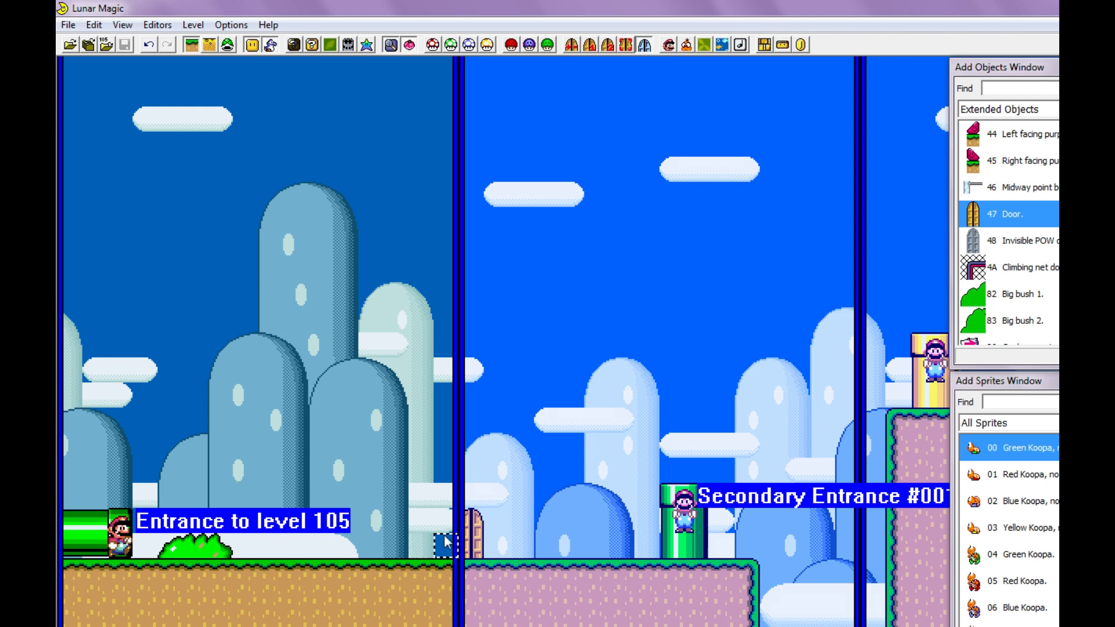
{"action": "scroll", "coordinate": [350, 270], "scroll_direction": "up", "scroll_amount": 3}
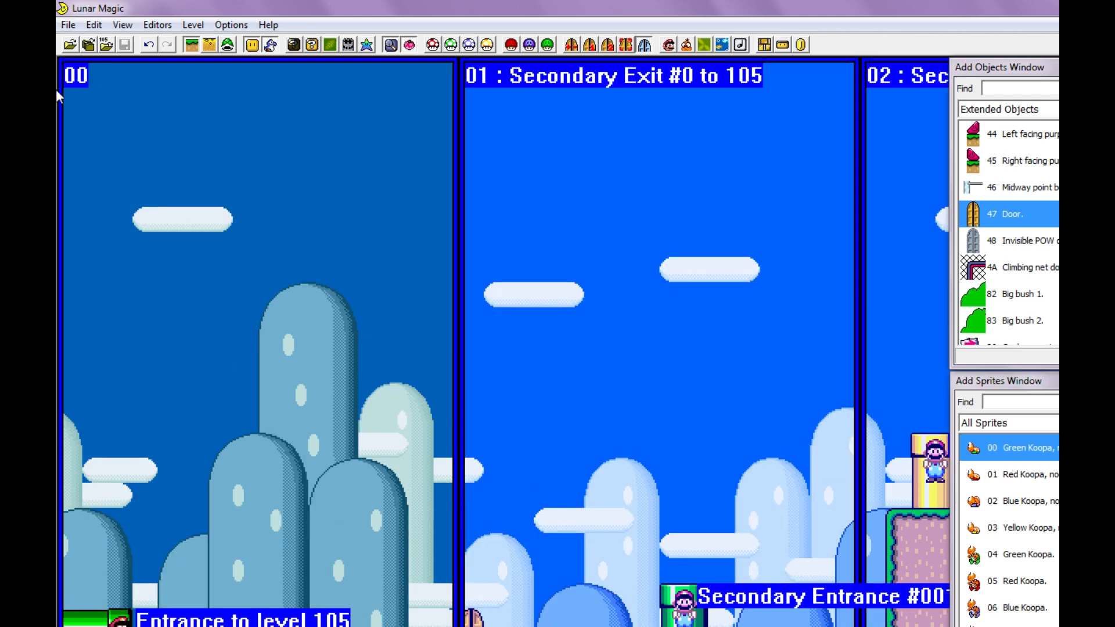
{"action": "scroll", "coordinate": [382, 253], "scroll_direction": "down", "scroll_amount": 3}
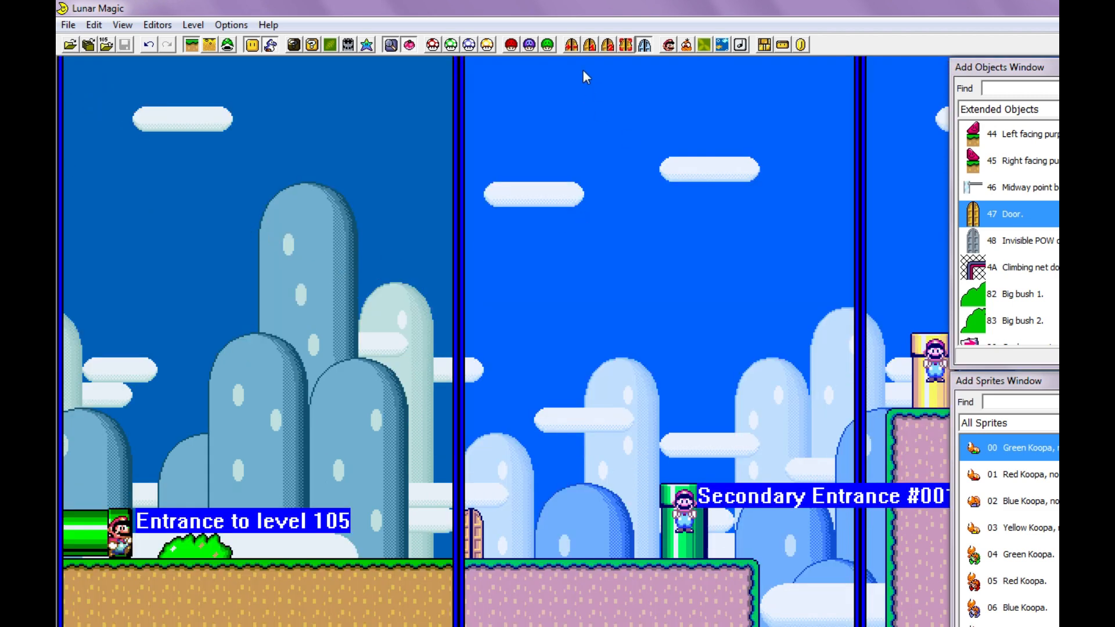
{"action": "left_click", "coordinate": [575, 46]}
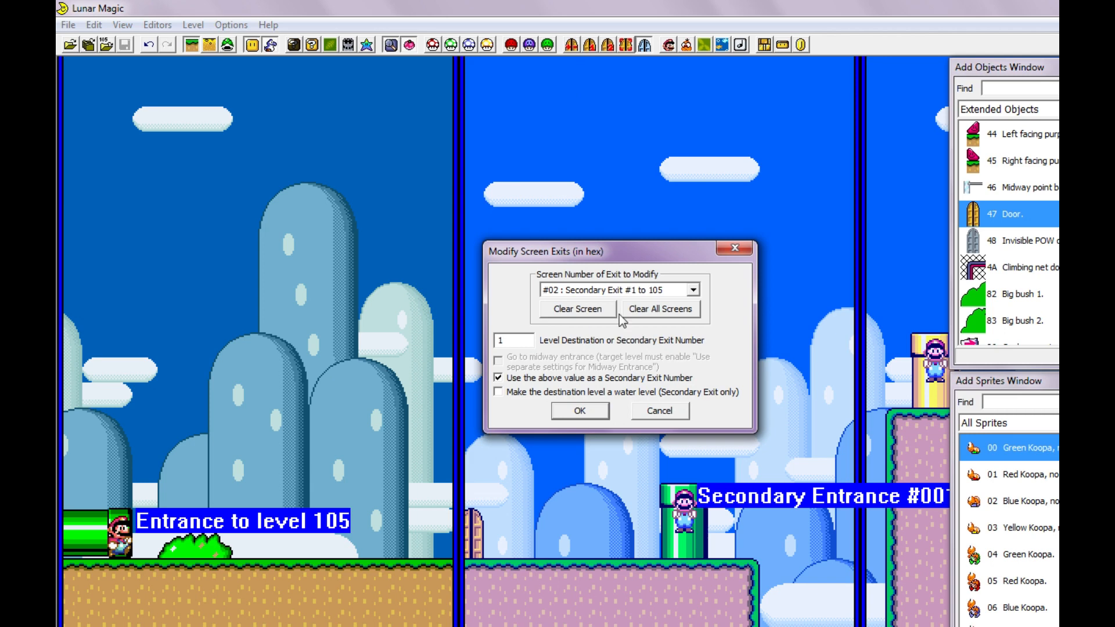
{"action": "left_click", "coordinate": [594, 290]}
{"action": "scroll", "coordinate": [593, 311], "scroll_direction": "up", "scroll_amount": 1}
{"action": "left_click", "coordinate": [590, 304]}
{"action": "left_click", "coordinate": [516, 341]}
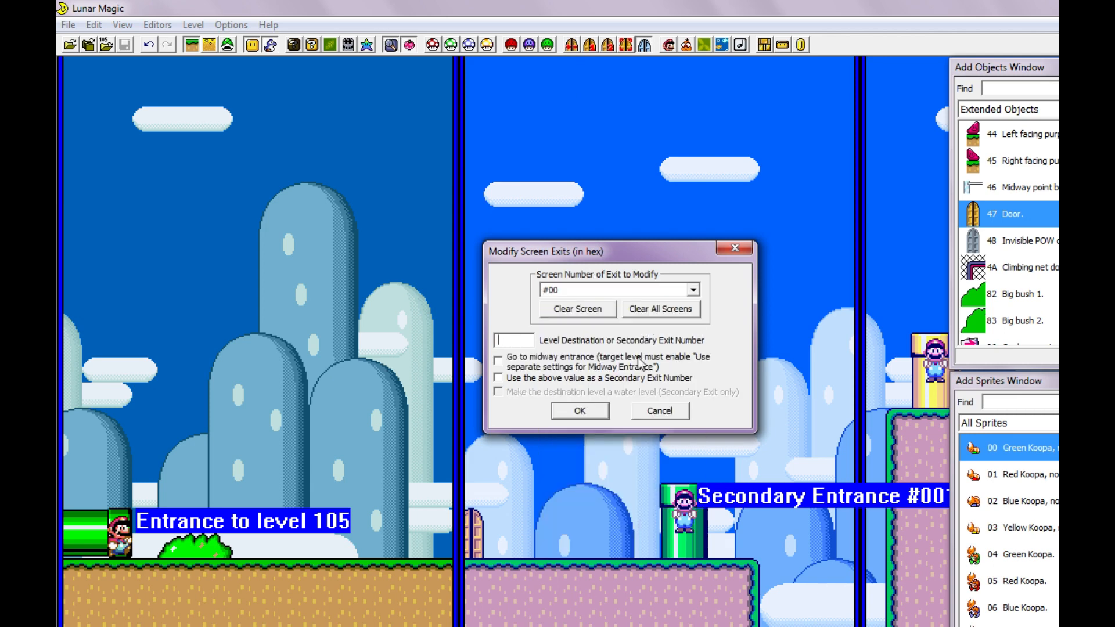
{"action": "type", "text": "2"}
{"action": "left_click", "coordinate": [552, 379]}
{"action": "left_click", "coordinate": [581, 412]}
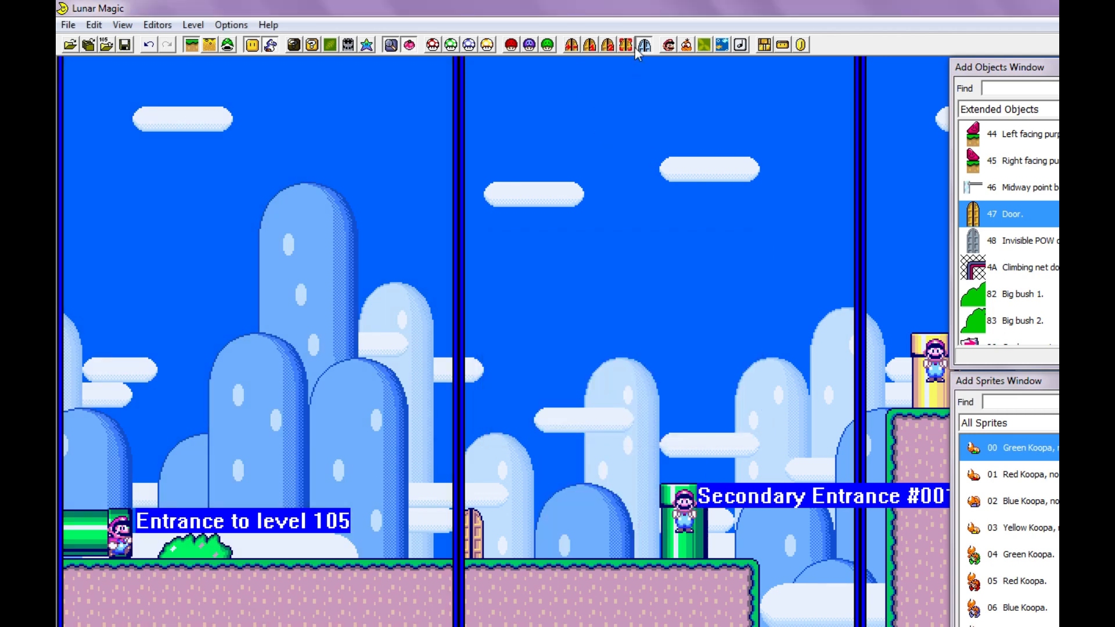
- Create secondary entrance #002 leading to level 105, screen 0, and move it to the sky near the middle of screen 00
{"action": "left_click", "coordinate": [644, 45]}
{"action": "left_click", "coordinate": [606, 218]}
{"action": "left_click", "coordinate": [601, 239]}
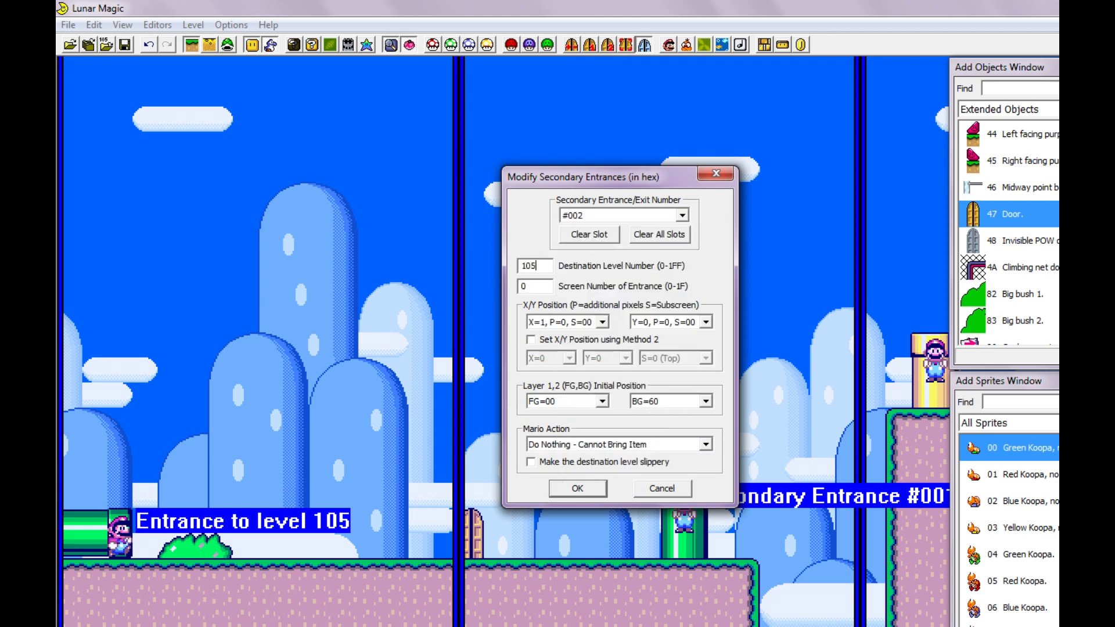
{"action": "type", "text": "105"}
{"action": "left_click", "coordinate": [577, 487]}
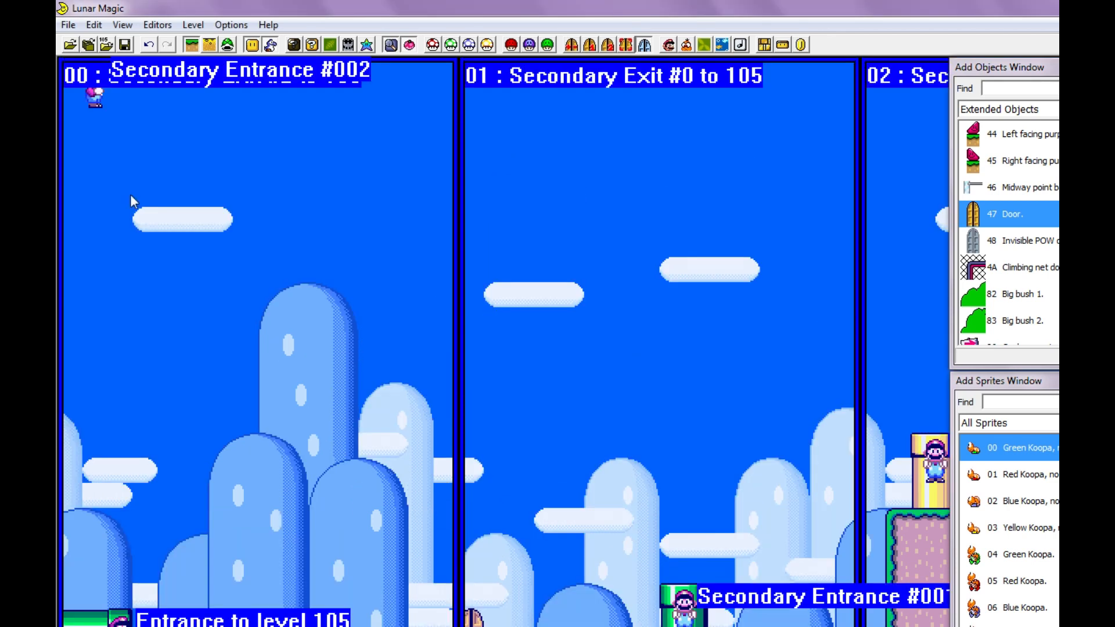
{"action": "left_click_drag", "start_coordinate": [91, 97], "coordinate": [303, 144]}
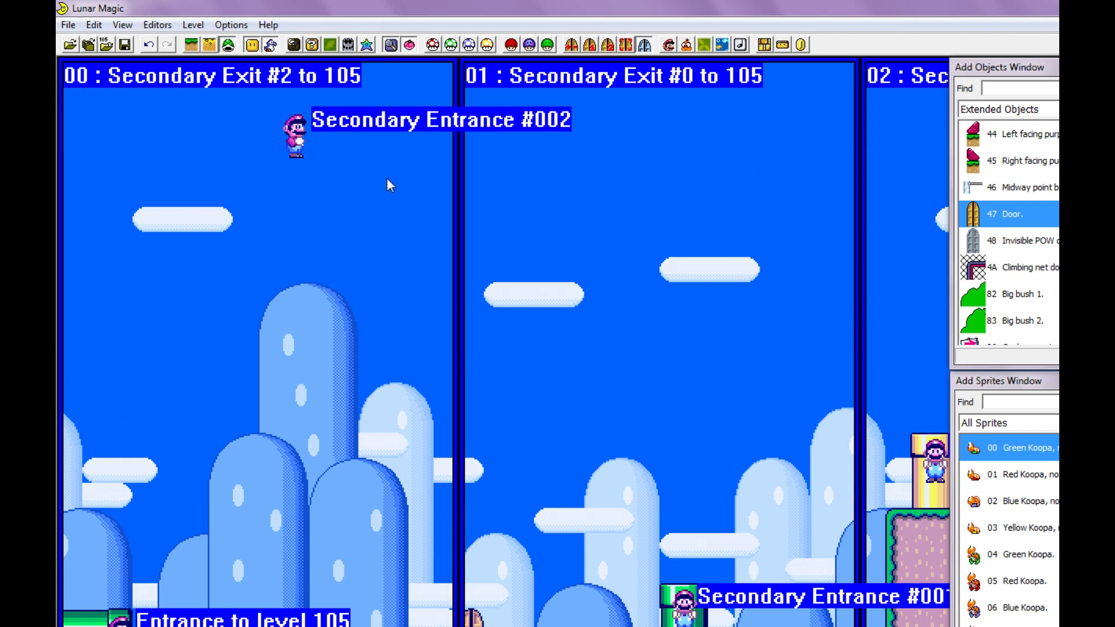
- Add a vertical column of five Yoshi coins (41) directly beneath secondary entrance #002 and save the level
{"action": "left_click", "coordinate": [1034, 112]}
{"action": "left_click", "coordinate": [1036, 114]}
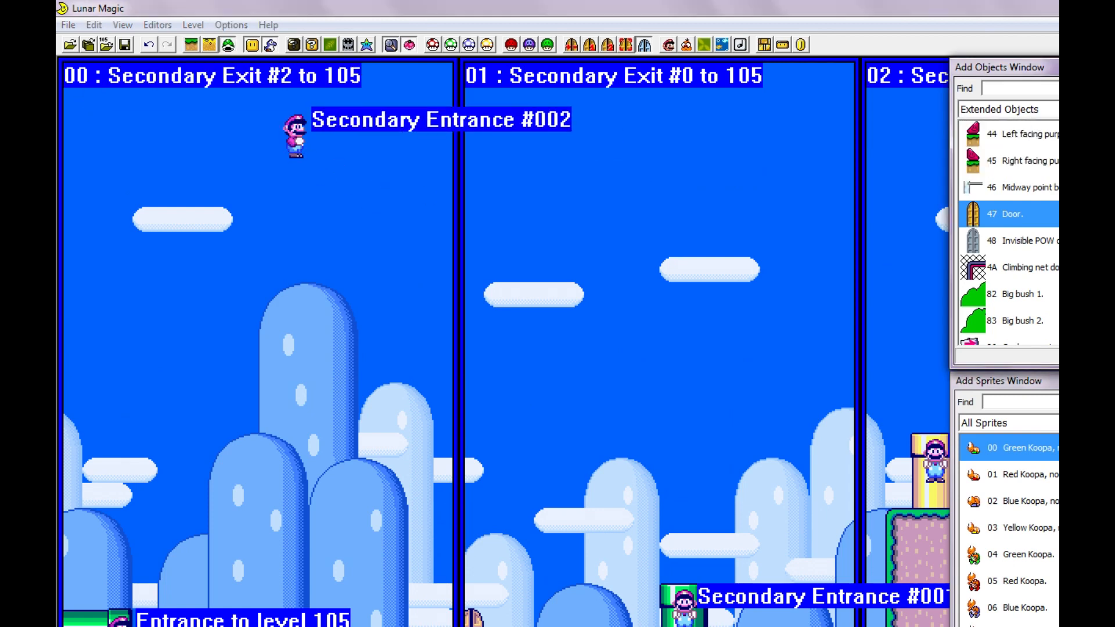
{"action": "scroll", "coordinate": [1009, 232], "scroll_direction": "up", "scroll_amount": 15}
{"action": "scroll", "coordinate": [1009, 232], "scroll_direction": "down", "scroll_amount": 15}
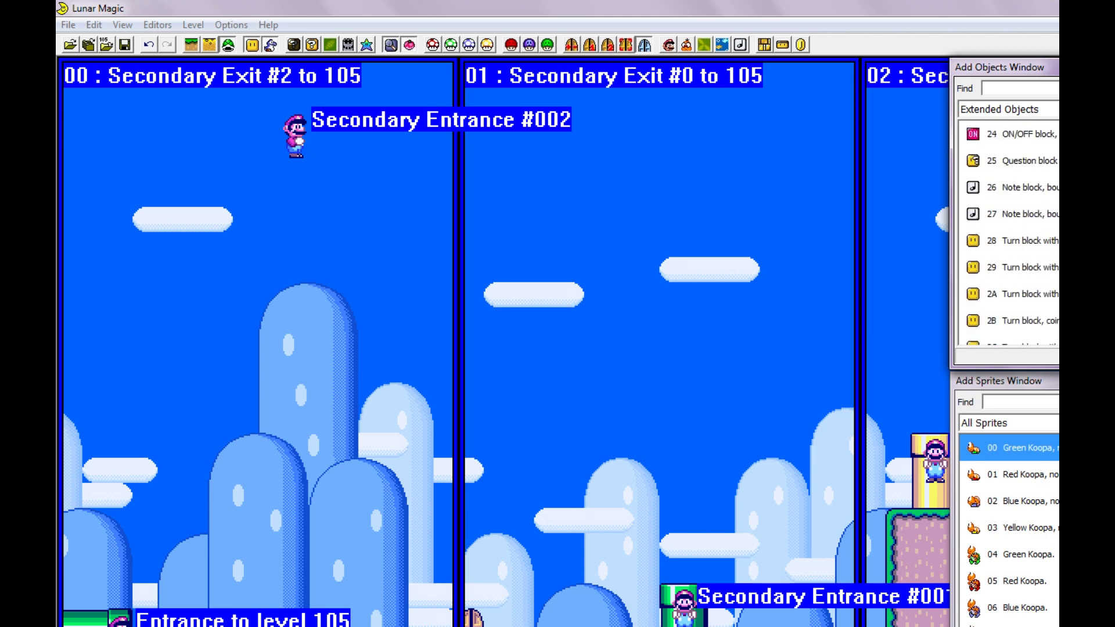
{"action": "scroll", "coordinate": [1009, 232], "scroll_direction": "down", "scroll_amount": 1}
{"action": "left_click", "coordinate": [1025, 186]}
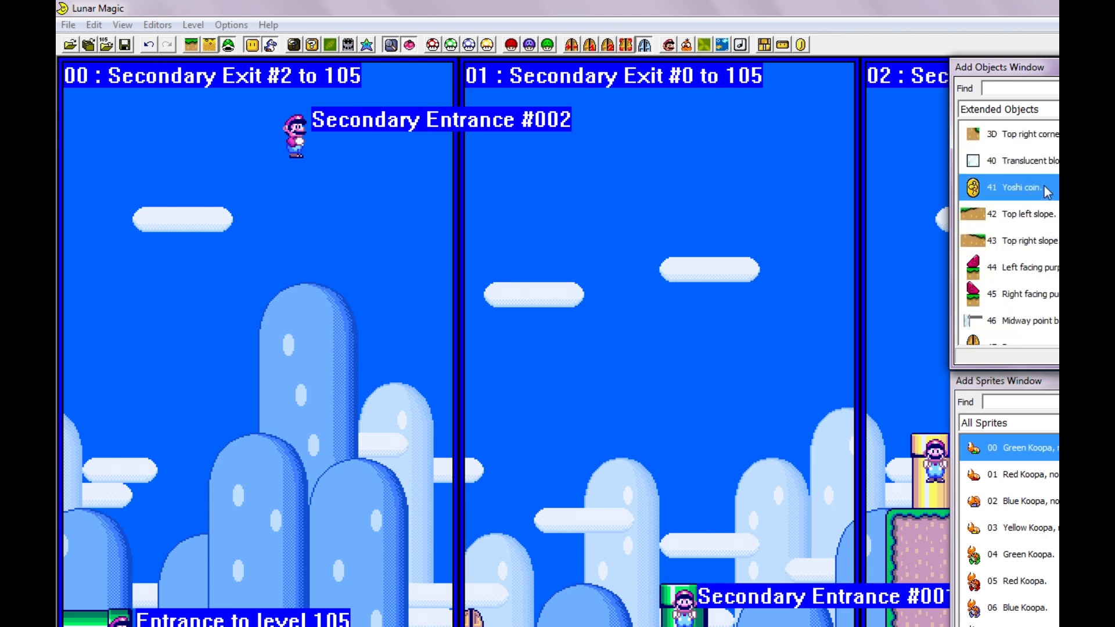
{"action": "left_click_drag", "start_coordinate": [1026, 186], "coordinate": [320, 193]}
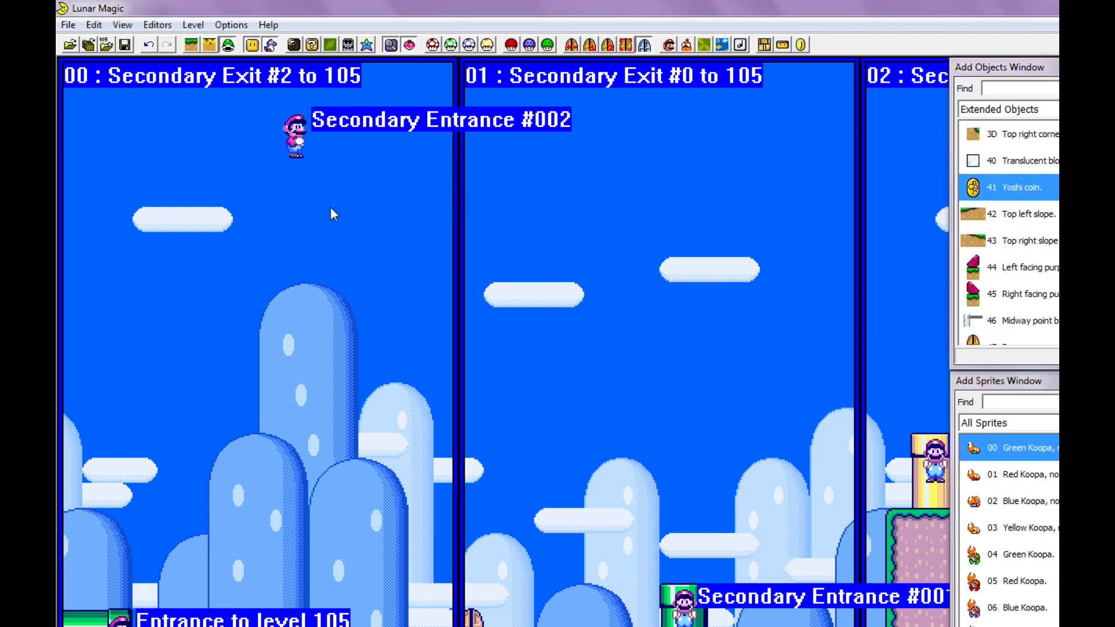
{"action": "left_click_drag", "start_coordinate": [280, 183], "coordinate": [294, 173]}
{"action": "right_click", "coordinate": [294, 235]}
{"action": "left_click_drag", "start_coordinate": [294, 236], "coordinate": [294, 221]}
{"action": "right_click", "coordinate": [295, 268]}
{"action": "right_click", "coordinate": [293, 319]}
{"action": "right_click", "coordinate": [290, 373]}
{"action": "key", "text": "ctrl+s"}
- Playtest the level by entering the boundary door from its screen 00 half and dropping through the Yoshi coins
{"action": "key", "text": "F4"}
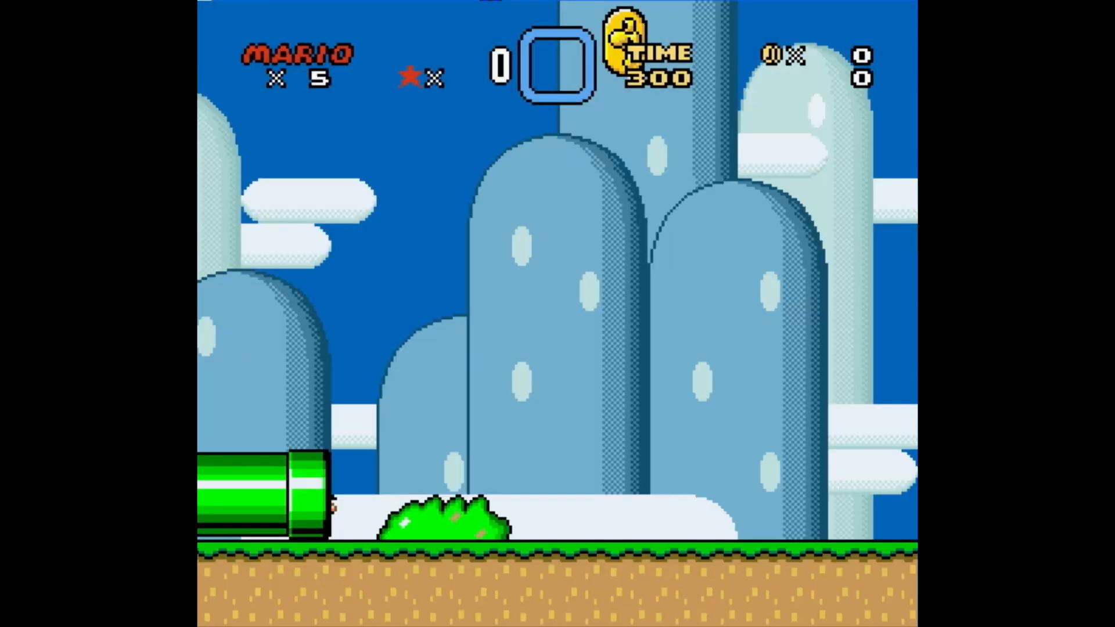
{"action": "key", "text": "Right"}
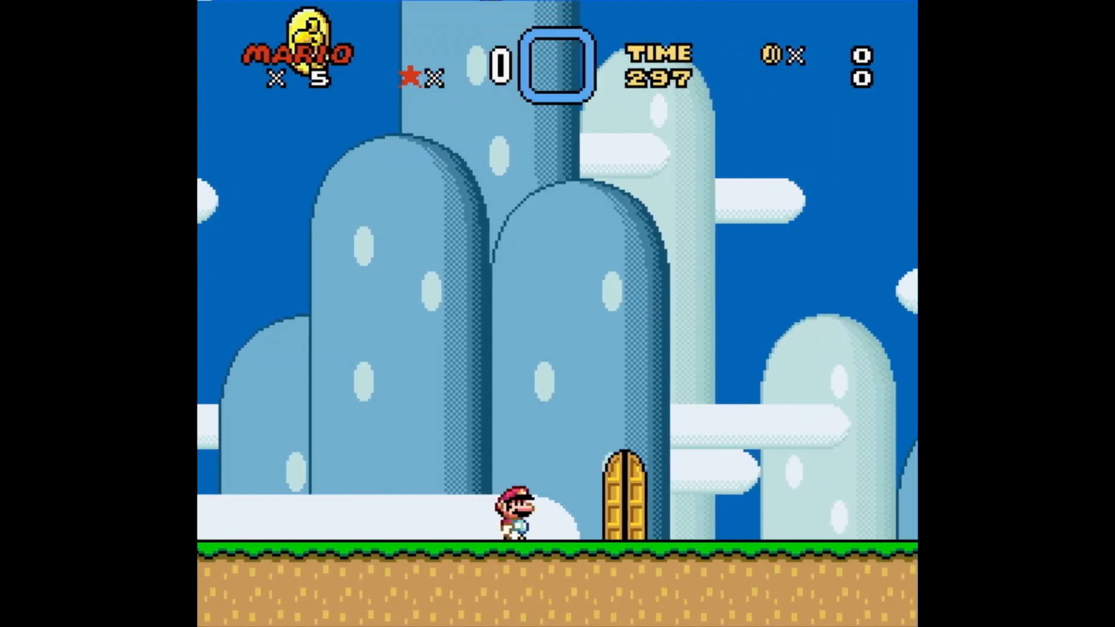
{"action": "key", "text": "Right"}
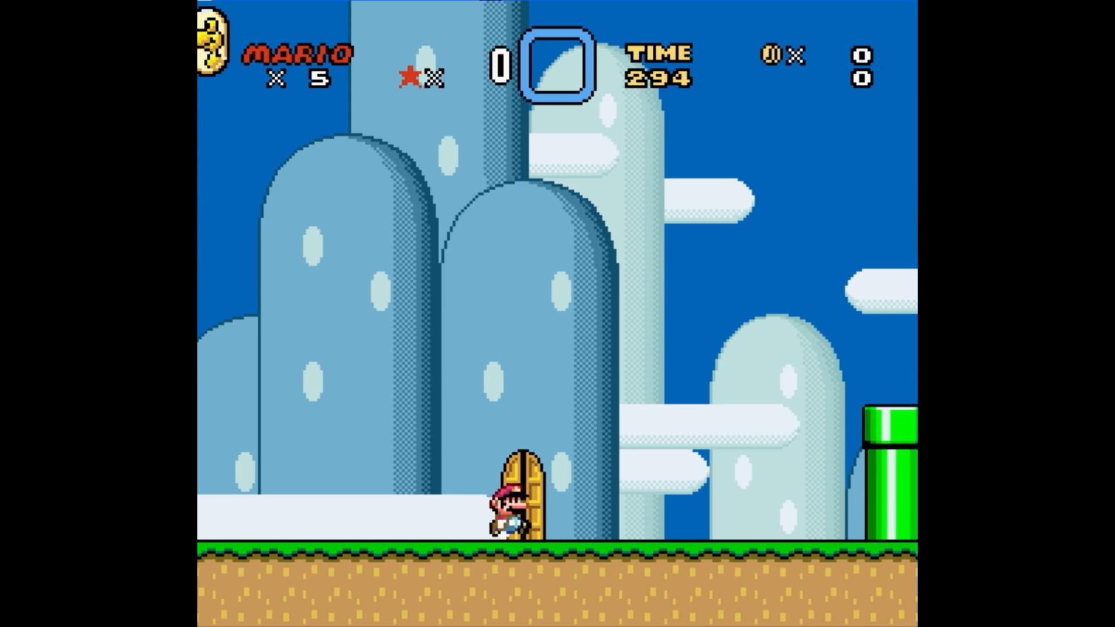
{"action": "key", "text": "Left"}
{"action": "key", "text": "Right"}
{"action": "key", "text": "Up"}
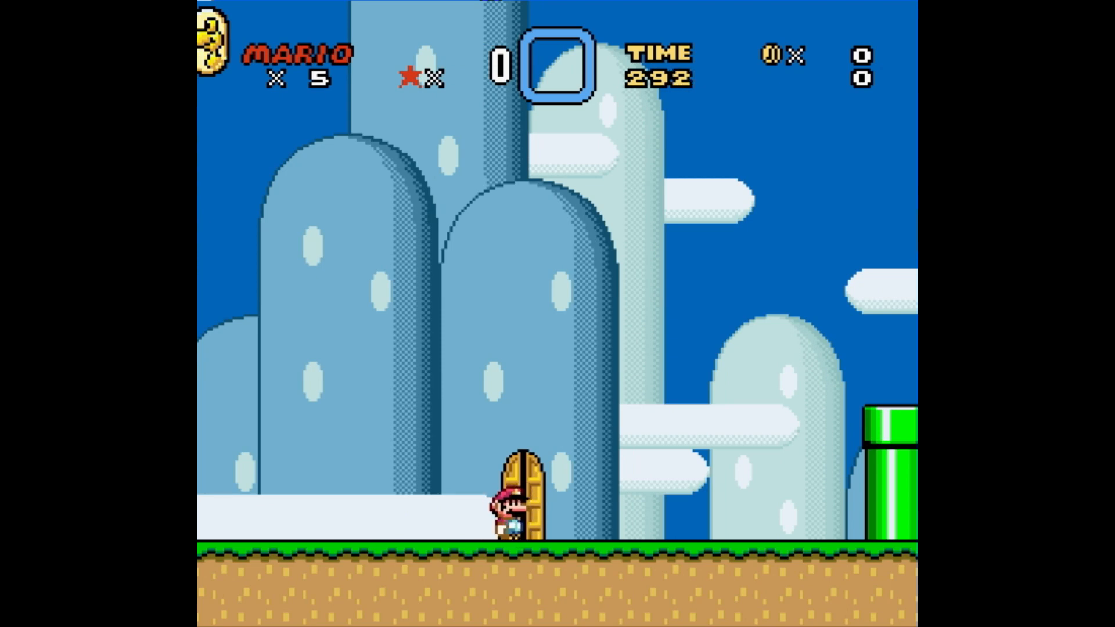
{"action": "key", "text": "Up"}
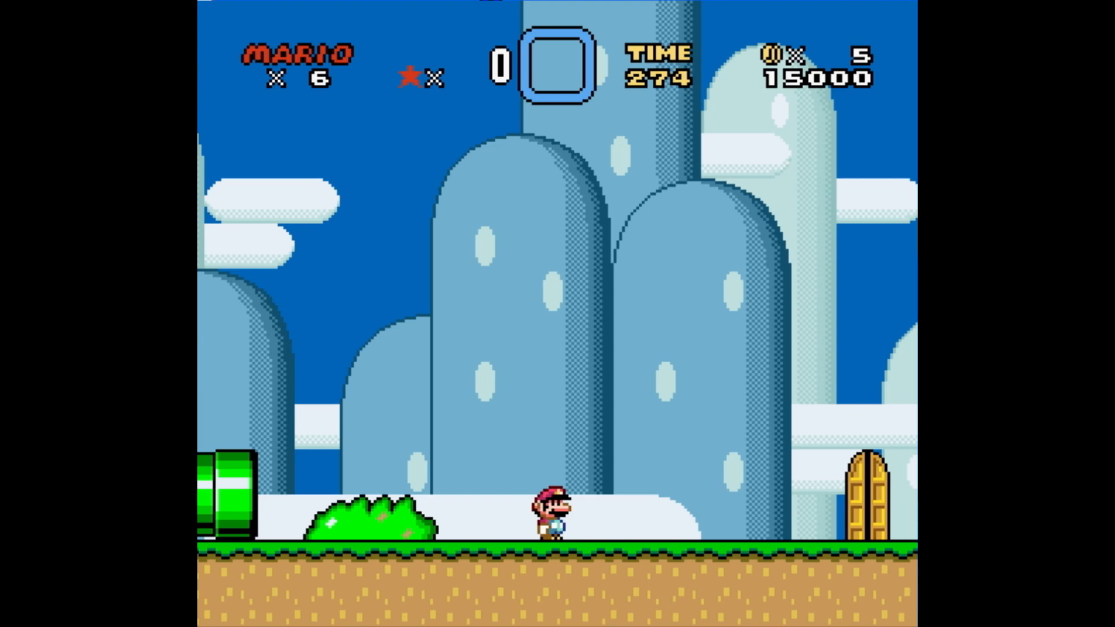
- Walk Mario back to the boundary door and enter it from its screen 01 half
{"action": "key", "text": "Right"}
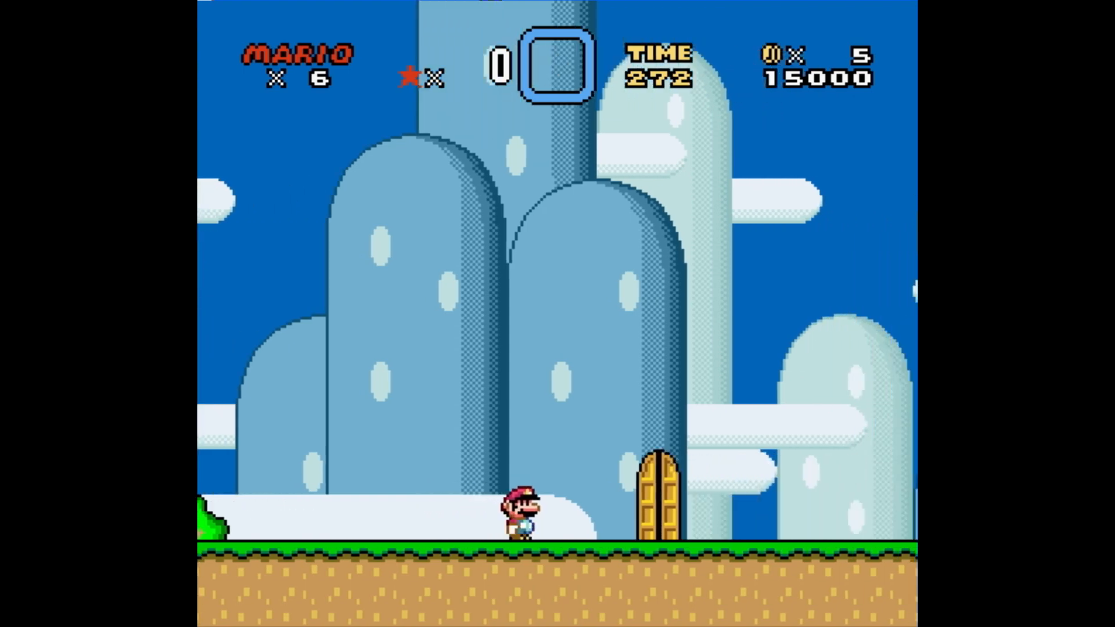
{"action": "key", "text": "Left"}
{"action": "key", "text": "Right"}
{"action": "key", "text": "Left"}
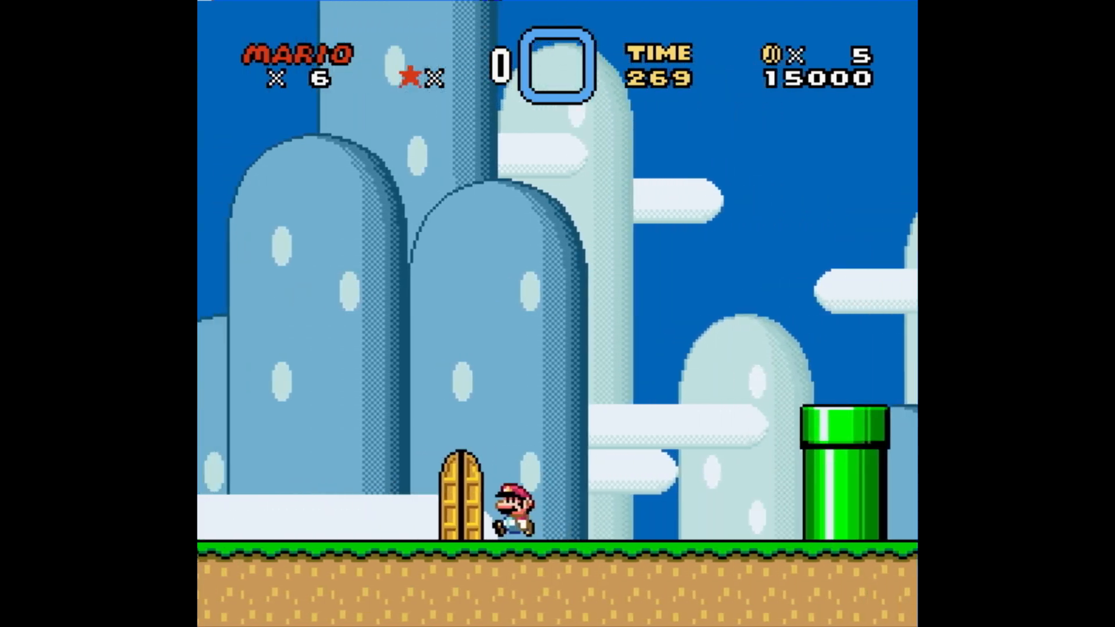
{"action": "key", "text": "Right"}
{"action": "key", "text": "Up"}
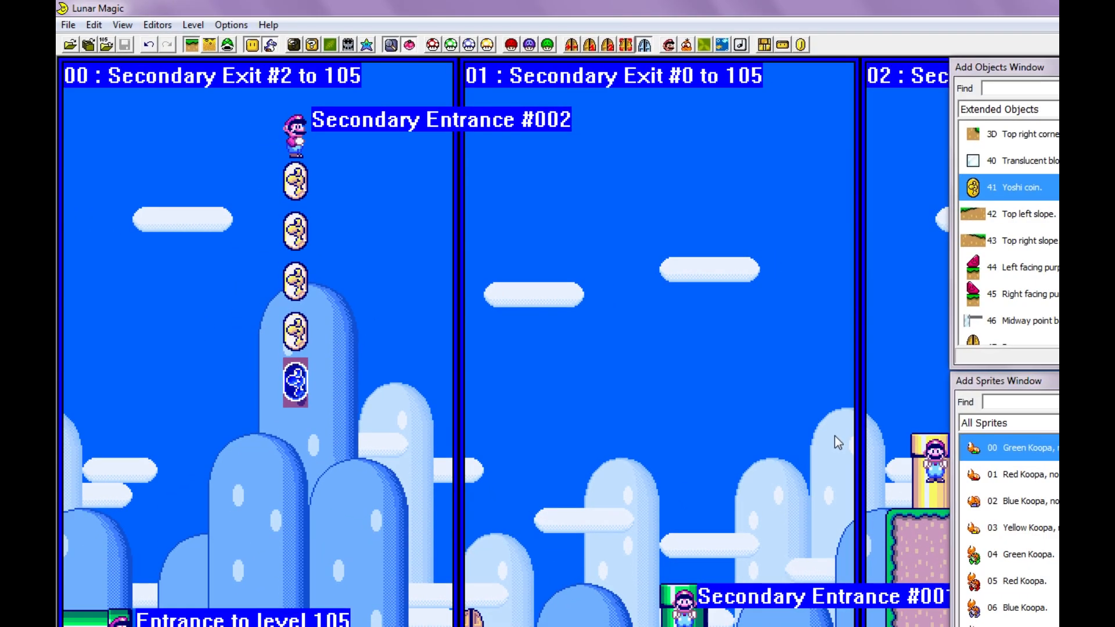
- List the Standard Sprites and place the POW, blue/silver sprite (3E) on screen 00, a little before the door
{"action": "scroll", "coordinate": [538, 426], "scroll_direction": "down", "scroll_amount": 4}
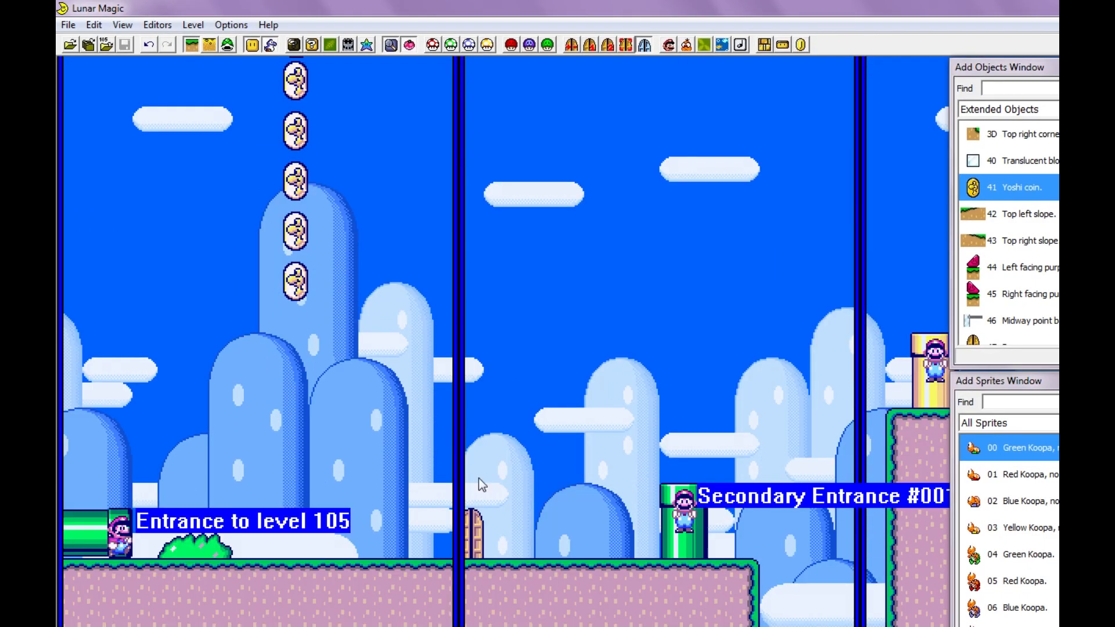
{"action": "left_click", "coordinate": [1050, 294]}
{"action": "scroll", "coordinate": [1049, 294], "scroll_direction": "up", "scroll_amount": 12}
{"action": "scroll", "coordinate": [1049, 295], "scroll_direction": "down", "scroll_amount": 4}
{"action": "left_click", "coordinate": [1049, 501]}
{"action": "left_click", "coordinate": [1015, 424]}
{"action": "left_click", "coordinate": [1010, 450]}
{"action": "scroll", "coordinate": [1022, 523], "scroll_direction": "down", "scroll_amount": 3}
{"action": "left_click", "coordinate": [994, 558]}
{"action": "scroll", "coordinate": [992, 559], "scroll_direction": "down", "scroll_amount": 2}
{"action": "scroll", "coordinate": [998, 556], "scroll_direction": "up", "scroll_amount": 6}
{"action": "scroll", "coordinate": [1003, 494], "scroll_direction": "up", "scroll_amount": 5}
{"action": "left_click", "coordinate": [1022, 555]}
{"action": "left_click_drag", "start_coordinate": [1022, 555], "coordinate": [362, 459]}
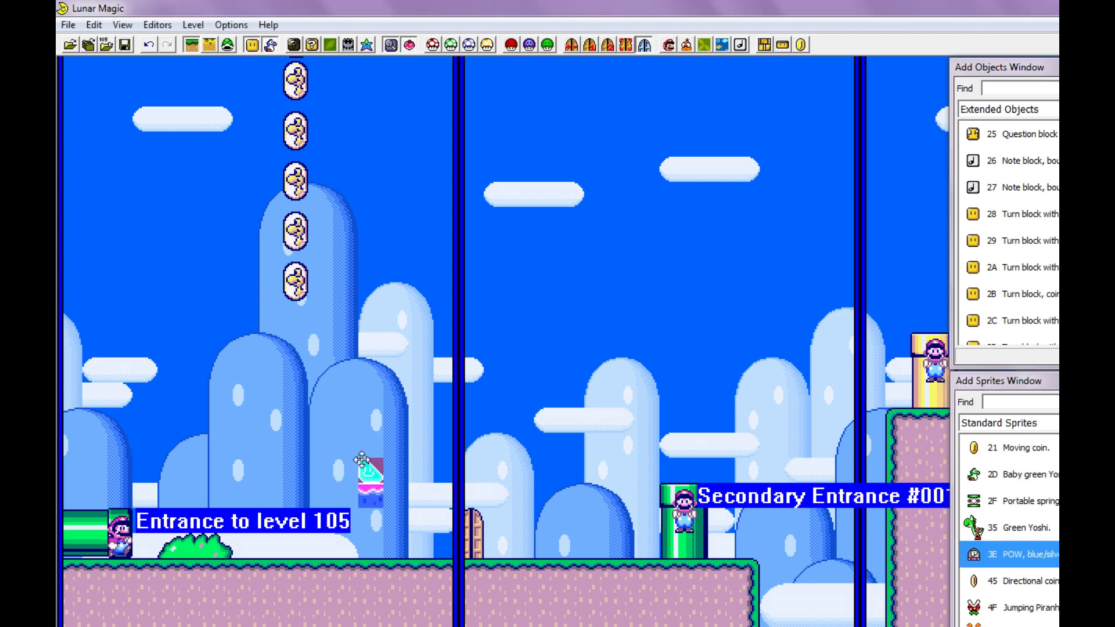
- Try the POW sprite at ground level and higher up on screen 00, and delete the placed copies
{"action": "right_click", "coordinate": [369, 541]}
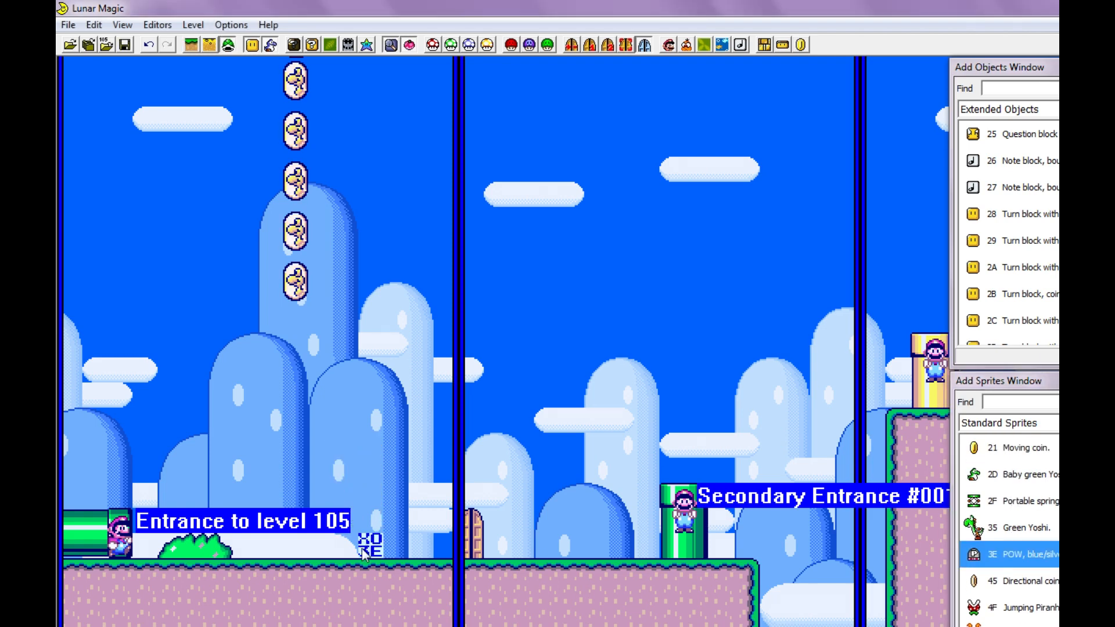
{"action": "right_click", "coordinate": [369, 462]}
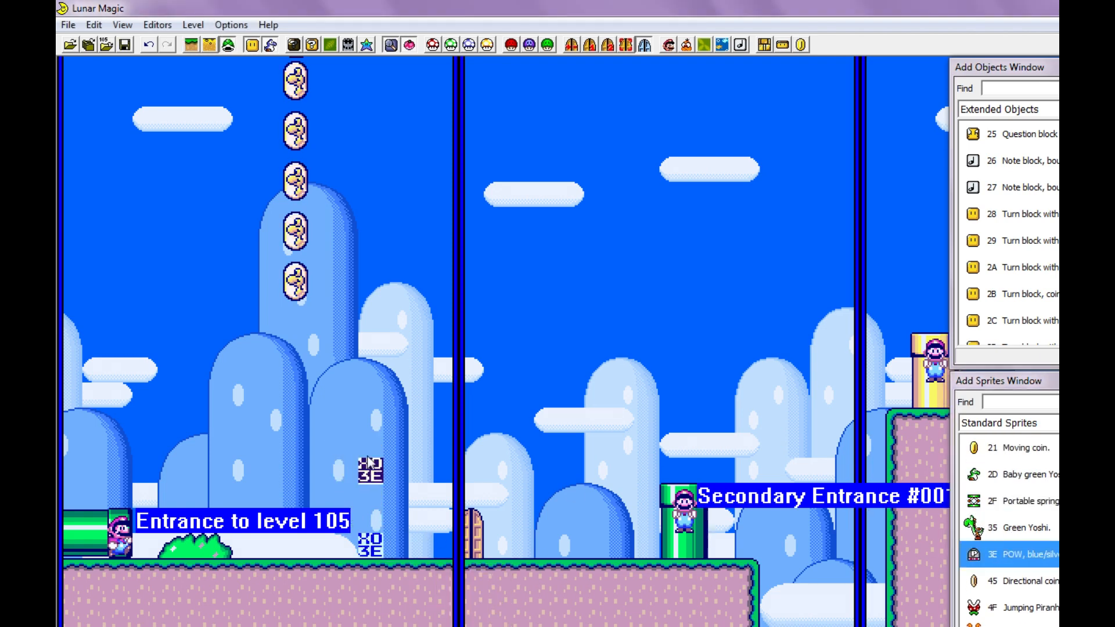
{"action": "left_click_drag", "start_coordinate": [374, 544], "coordinate": [389, 498]}
{"action": "key", "text": "Delete"}
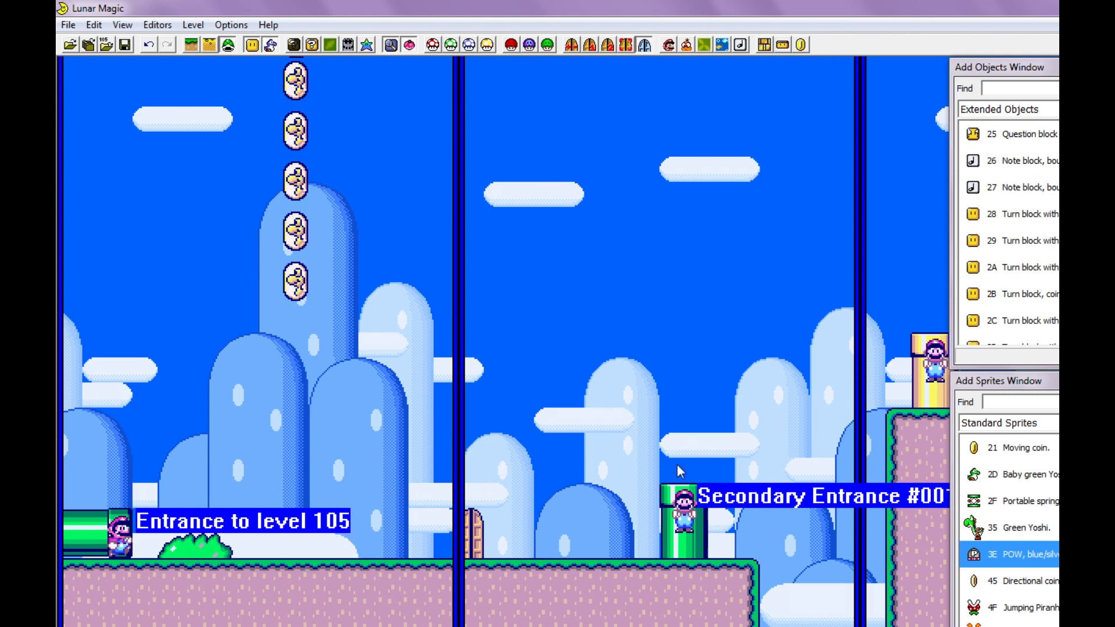
- Place a POW sprite (3E) on the ground of screen 00 just before the door and save the level
{"action": "left_click", "coordinate": [1022, 475]}
{"action": "right_click", "coordinate": [522, 486]}
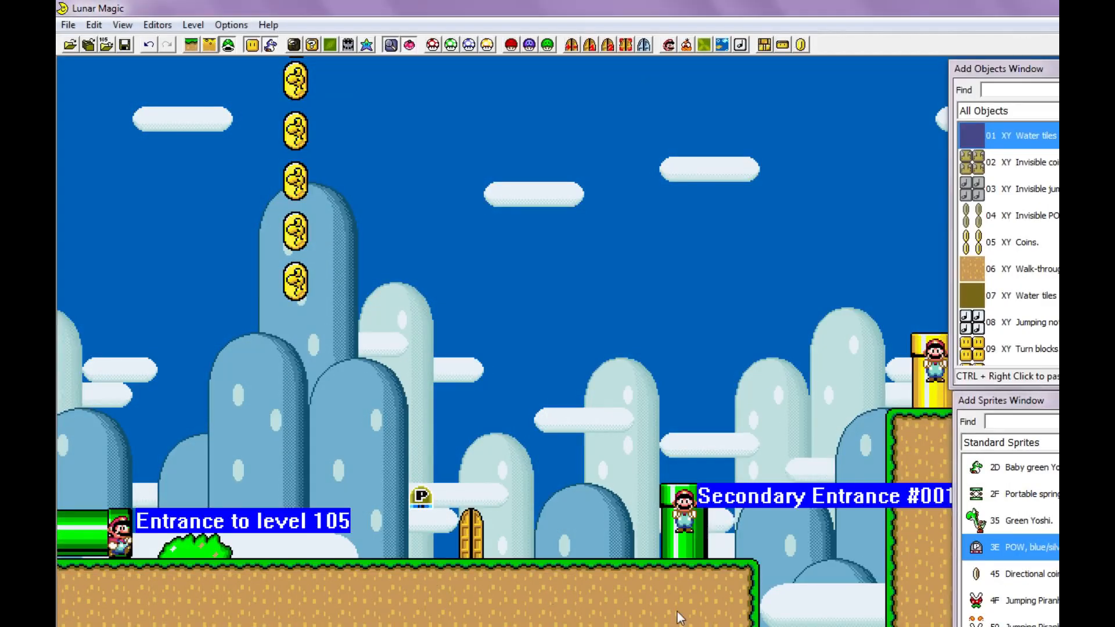
{"action": "left_click_drag", "start_coordinate": [426, 504], "coordinate": [401, 546]}
{"action": "left_click", "coordinate": [457, 451]}
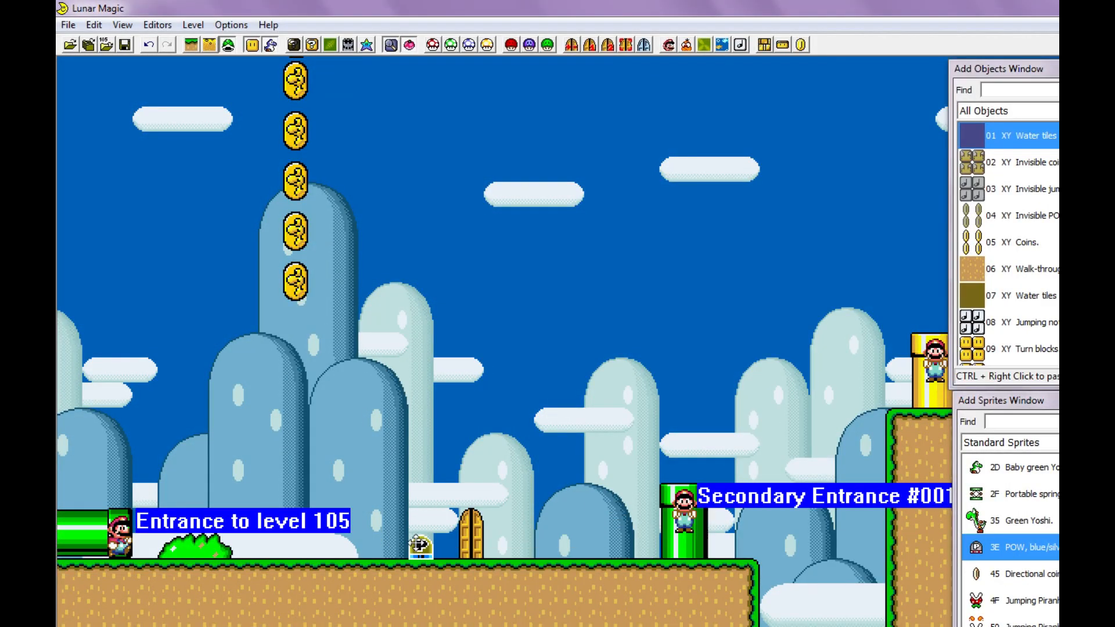
{"action": "key", "text": "ctrl+s"}
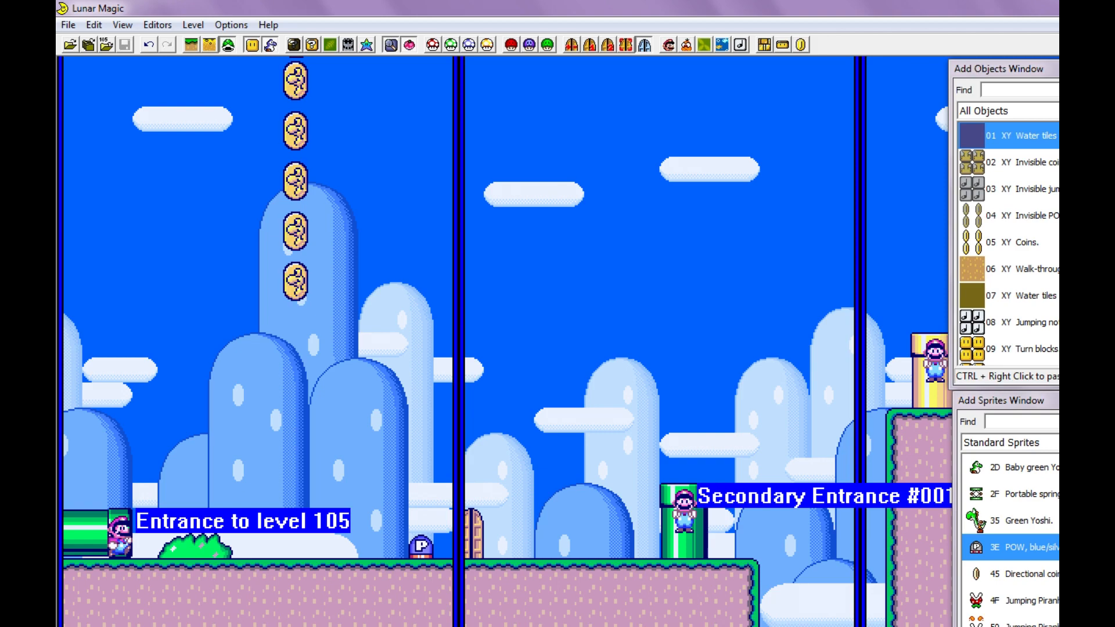
- Add a small Coins object (05) in the air just past the green pipe on screen 01
{"action": "scroll", "coordinate": [505, 341], "scroll_direction": "up", "scroll_amount": 2}
{"action": "scroll", "coordinate": [505, 342], "scroll_direction": "down", "scroll_amount": 2}
{"action": "left_click", "coordinate": [976, 243]}
{"action": "right_click_drag", "start_coordinate": [714, 400], "coordinate": [794, 427]}
{"action": "right_click", "coordinate": [791, 430]}
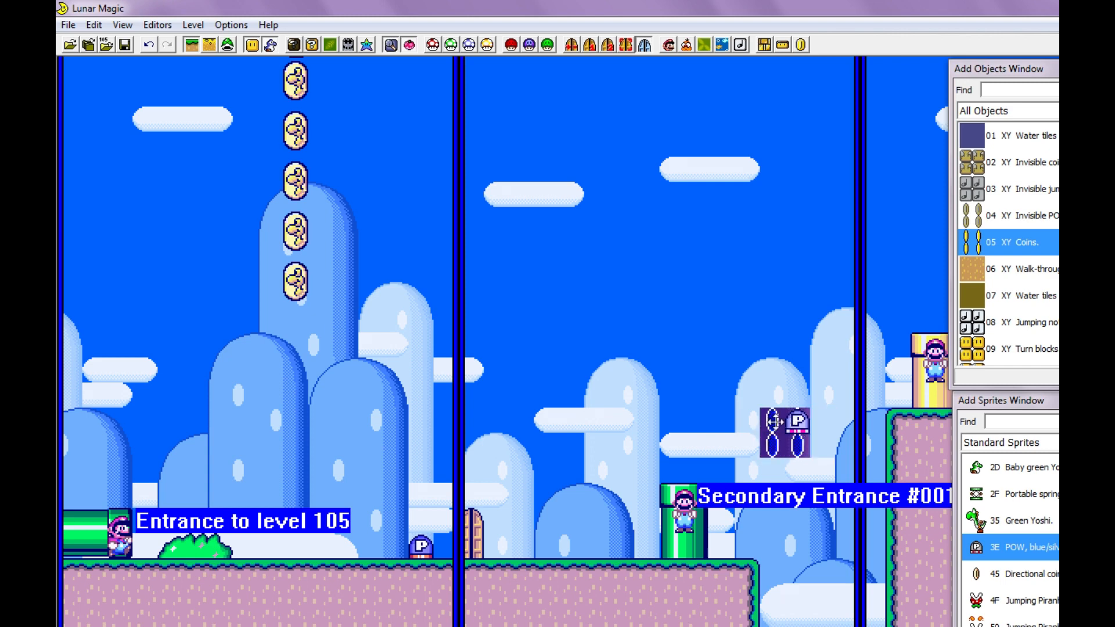
- Shift the group of four coins on screen 01 one tile farther from the green pipe and start a test run
{"action": "left_click", "coordinate": [819, 463]}
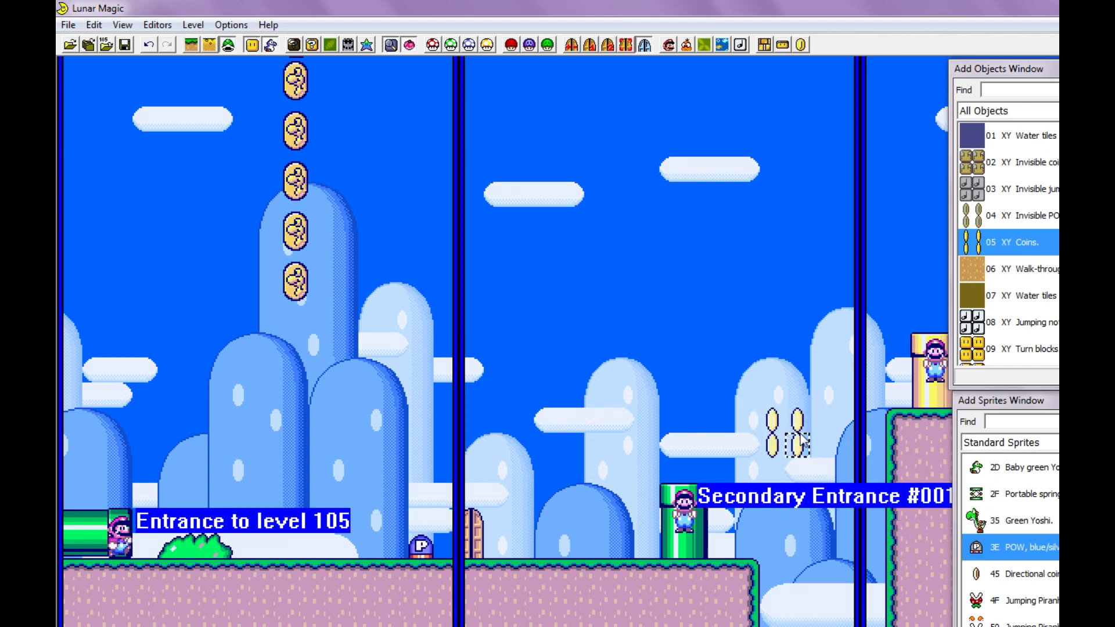
{"action": "left_click_drag", "start_coordinate": [785, 437], "coordinate": [815, 433]}
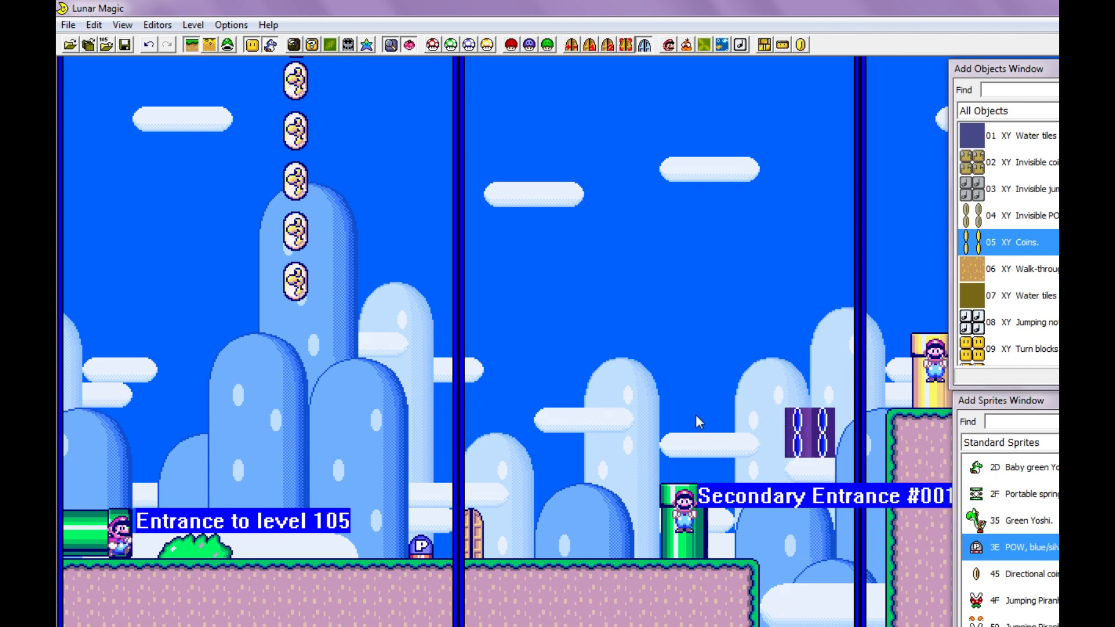
{"action": "key", "text": "F4"}
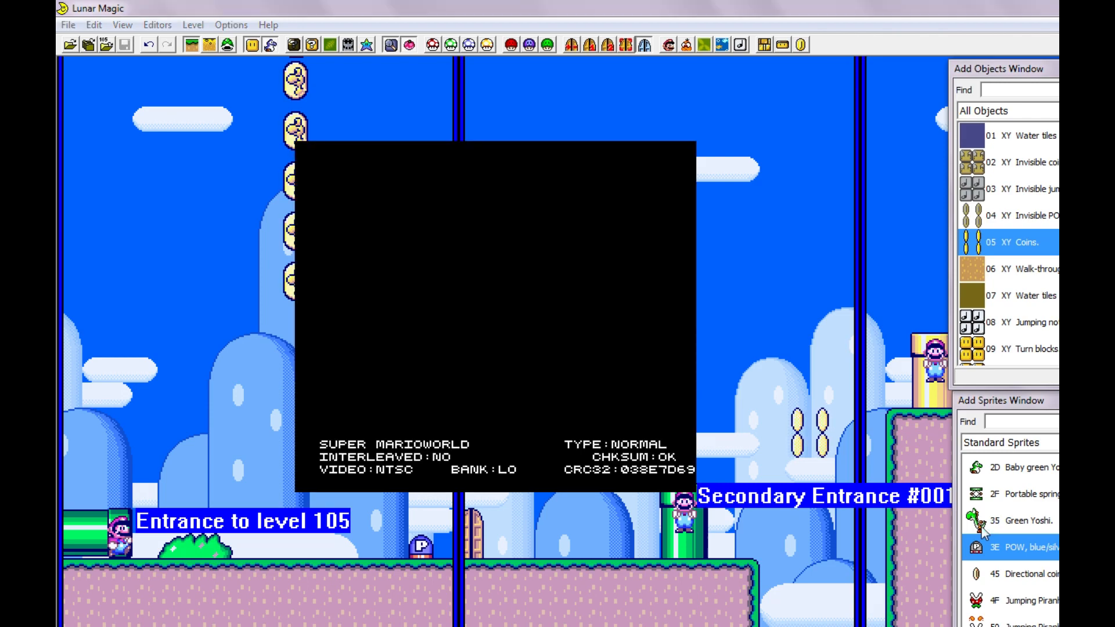
- Play-test the POW switch by carrying it to the green pipe, stomping it and jumping onto the coins turned to blocks
{"action": "key", "text": "x"}
{"action": "key", "text": "x"}
{"action": "key", "text": "x"}
{"action": "key", "text": "Left"}
{"action": "key", "text": "x"}
{"action": "key", "text": "Right"}
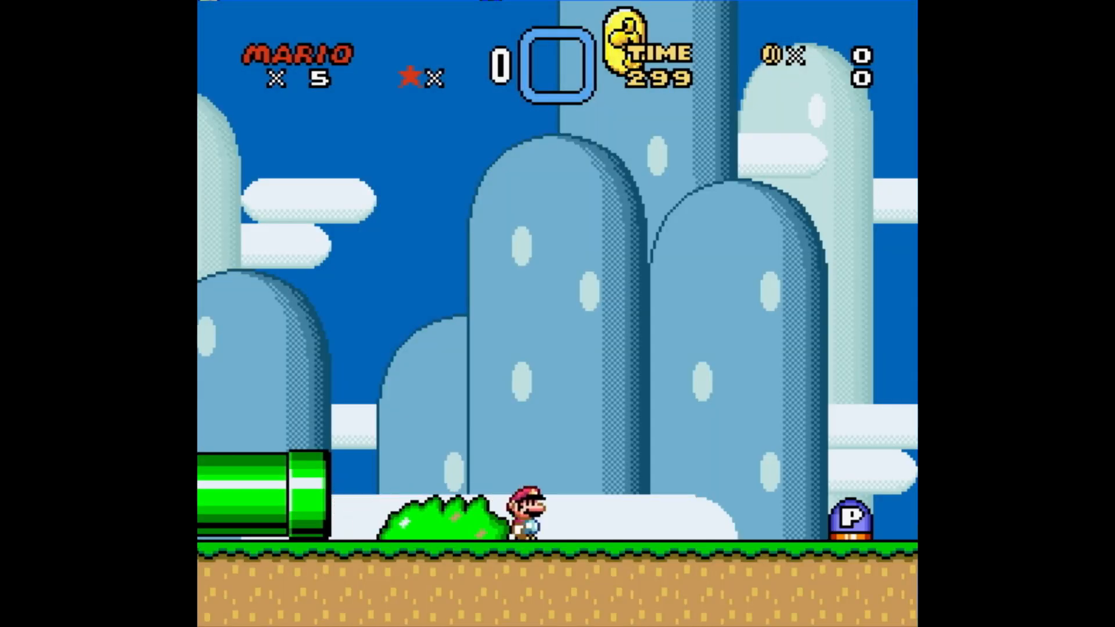
{"action": "key", "text": "Right"}
{"action": "key", "text": "c"}
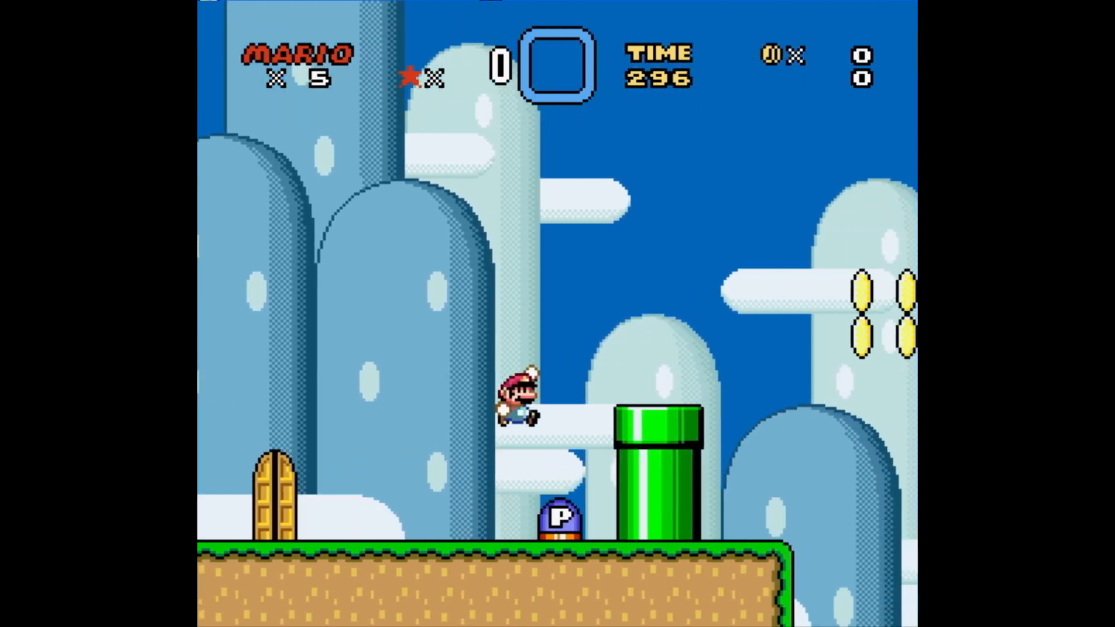
{"action": "key", "text": "c"}
{"action": "key", "text": "Right"}
{"action": "key", "text": "c"}
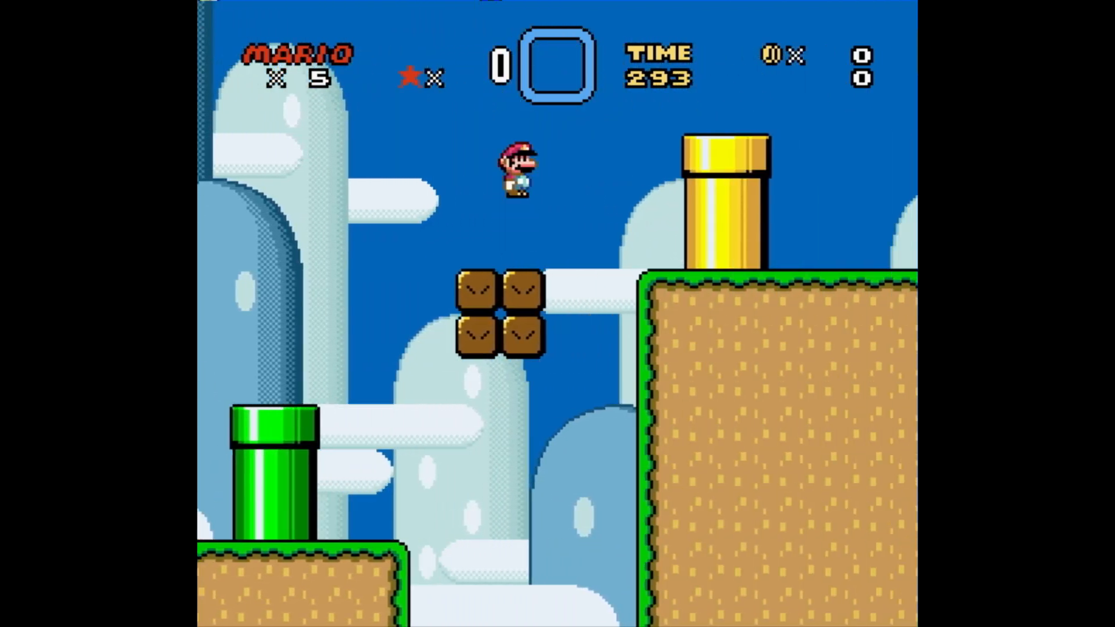
- Test the way back from the coins to the green pipe and the door, and end the test run
{"action": "key", "text": "Right"}
{"action": "key", "text": "Left"}
{"action": "key", "text": "c"}
{"action": "key", "text": "Left"}
{"action": "key", "text": "c"}
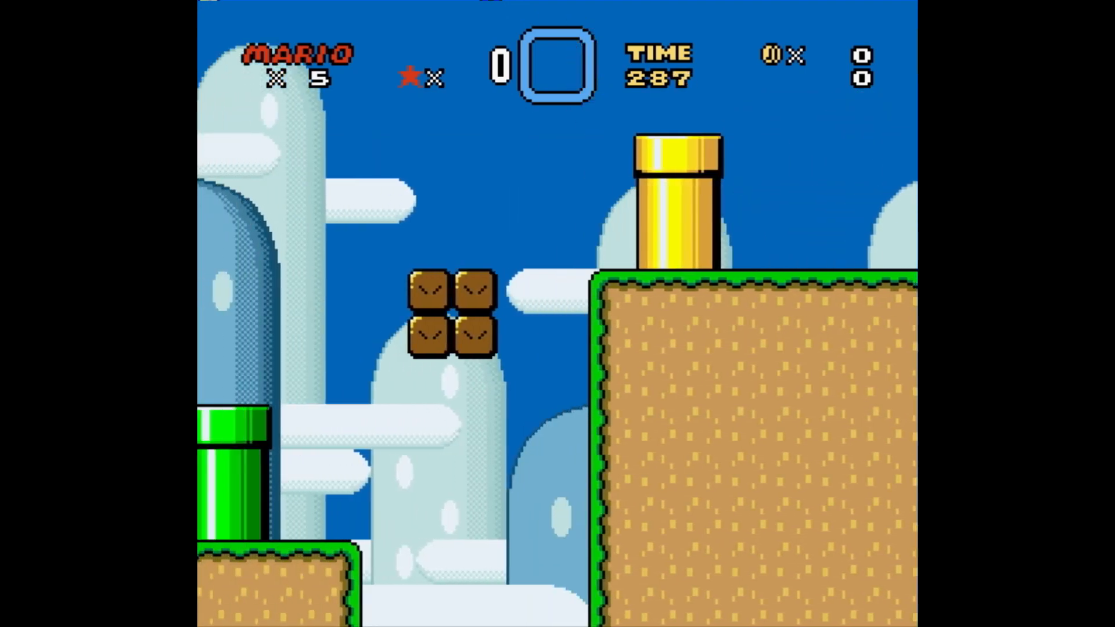
{"action": "key", "text": "c"}
{"action": "key", "text": "Left"}
{"action": "key", "text": "Right"}
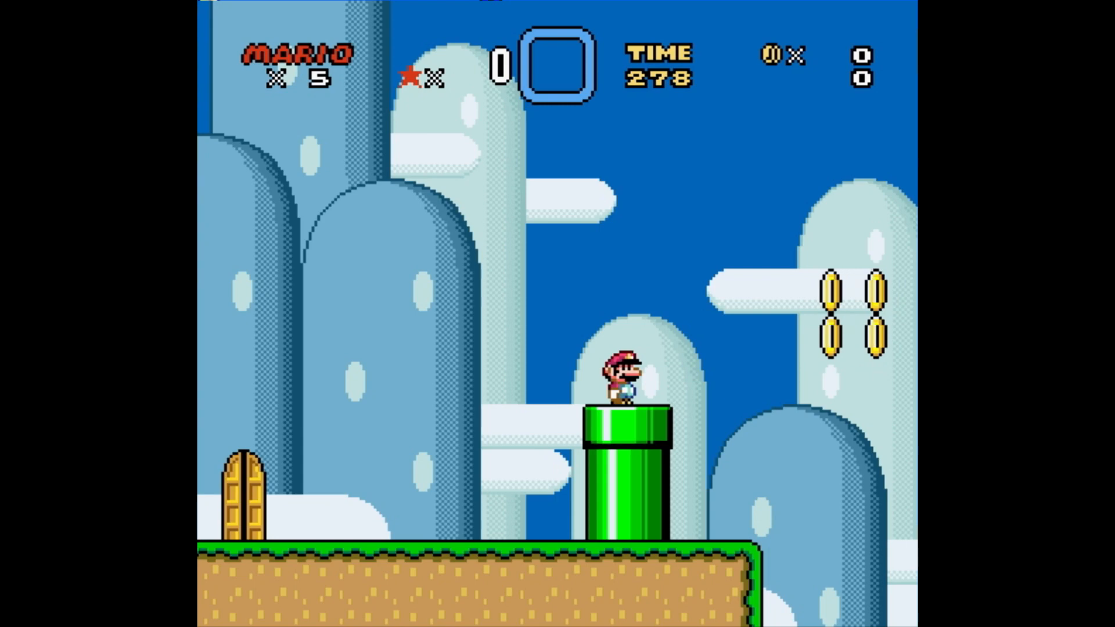
{"action": "key", "text": "Right"}
{"action": "key", "text": "c"}
{"action": "key", "text": "Left"}
{"action": "key", "text": "c"}
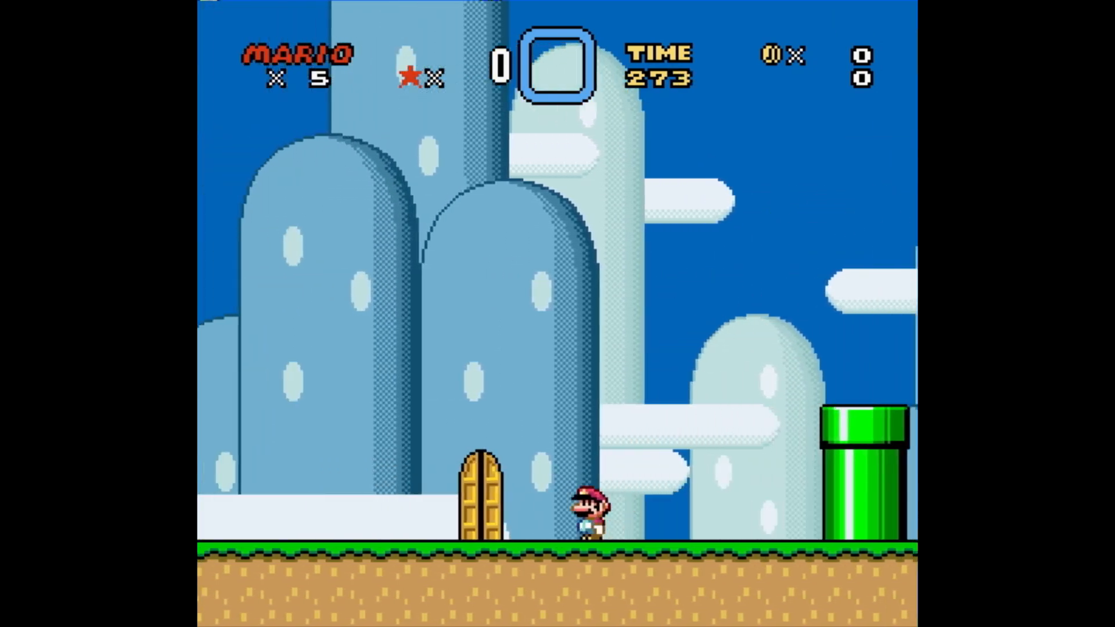
{"action": "key", "text": "Right"}
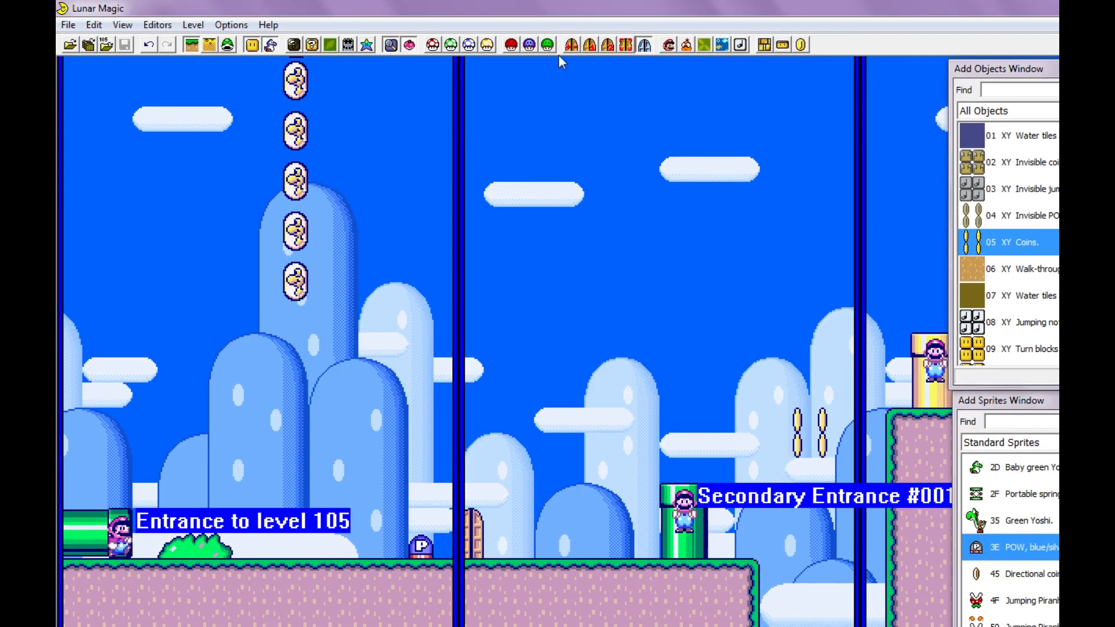
- Review the list of secondary entrances and leave it without making changes
{"action": "left_click", "coordinate": [608, 46]}
{"action": "left_click", "coordinate": [609, 217]}
{"action": "left_click", "coordinate": [607, 216]}
{"action": "left_click", "coordinate": [608, 216]}
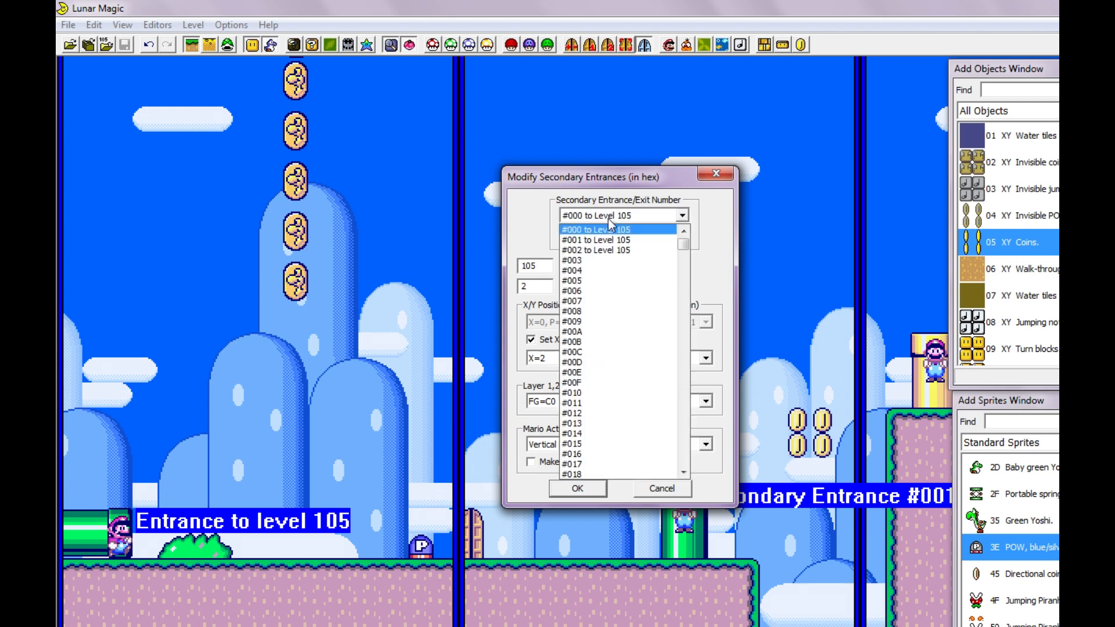
{"action": "left_click", "coordinate": [608, 218]}
{"action": "key", "text": "Escape"}
- Set screen 00's exit to level 105 directly, with the secondary exit option turned off
{"action": "left_click", "coordinate": [572, 47]}
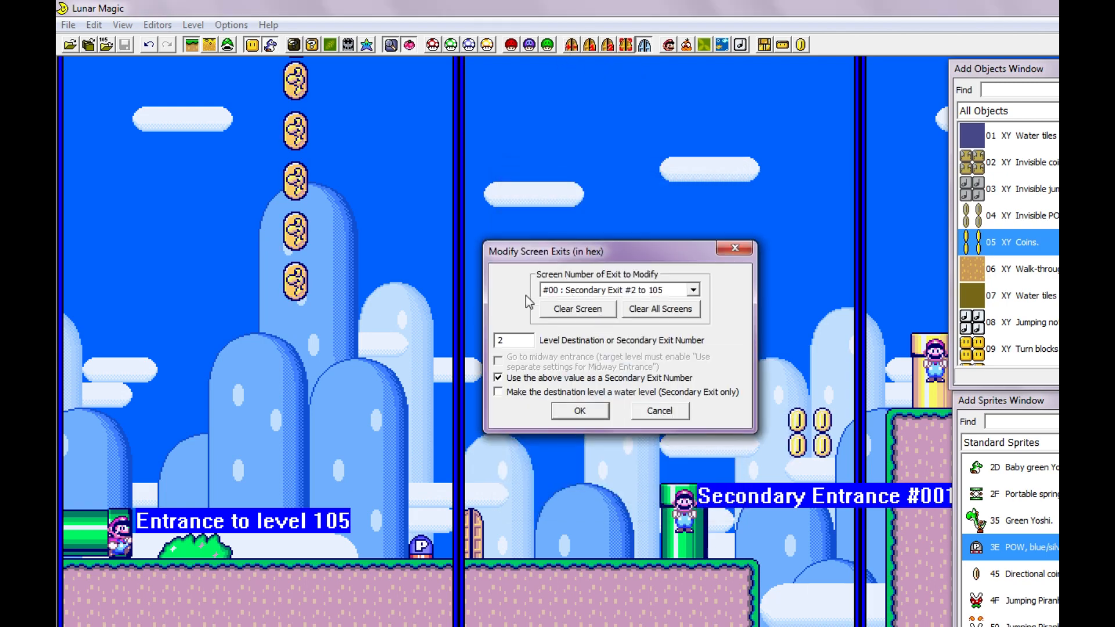
{"action": "left_click", "coordinate": [519, 340]}
{"action": "key", "text": "BackSpace"}
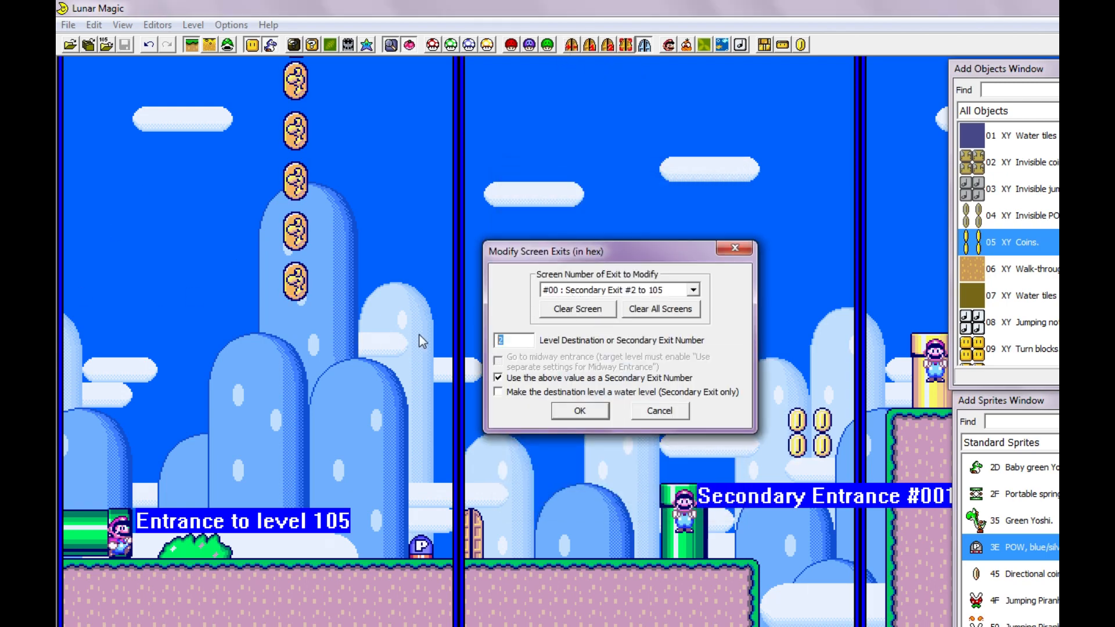
{"action": "left_click", "coordinate": [498, 378]}
{"action": "type", "text": "105"}
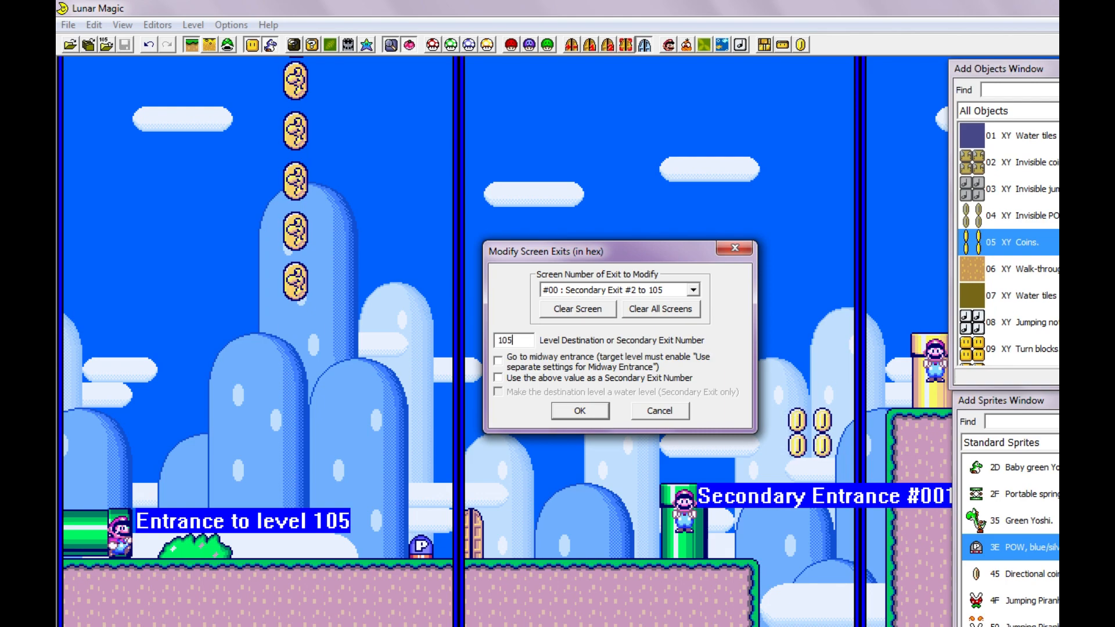
{"action": "left_click", "coordinate": [598, 417]}
- Play-test walking back into the horizontal pipe at the level's start and close the emulator
{"action": "key", "text": "F4"}
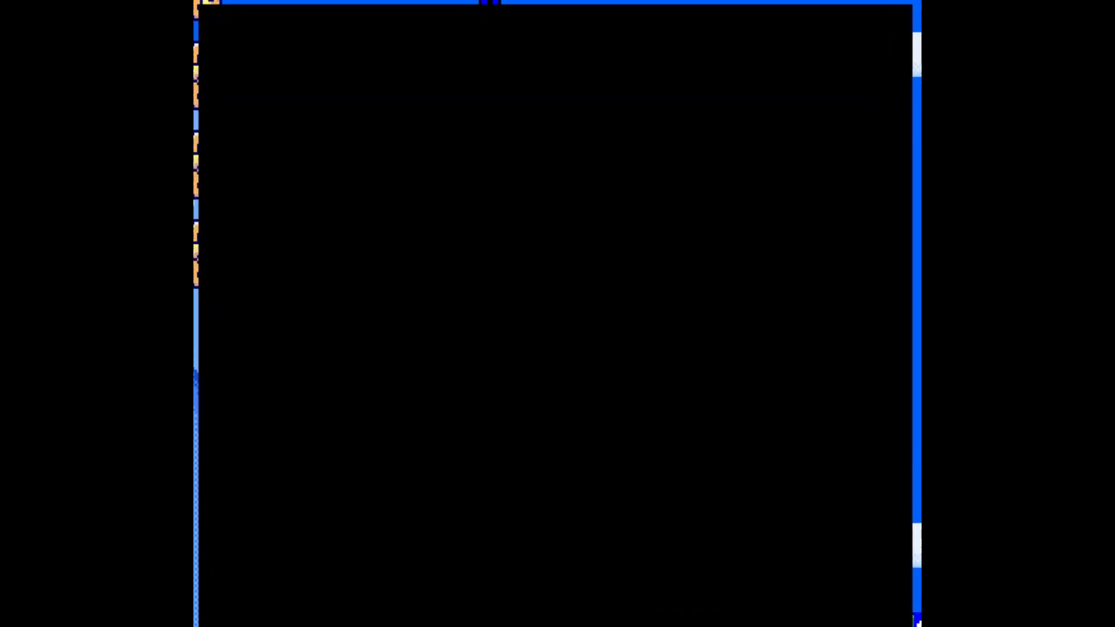
{"action": "key", "text": "Right"}
{"action": "key", "text": "z"}
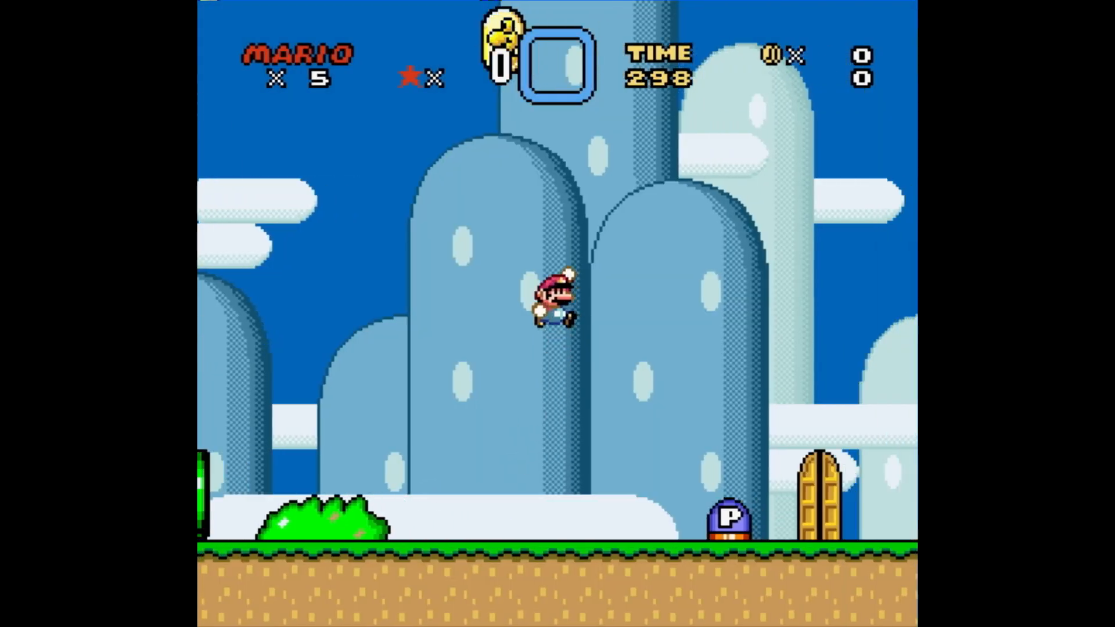
{"action": "key", "text": "z"}
{"action": "key", "text": "Left"}
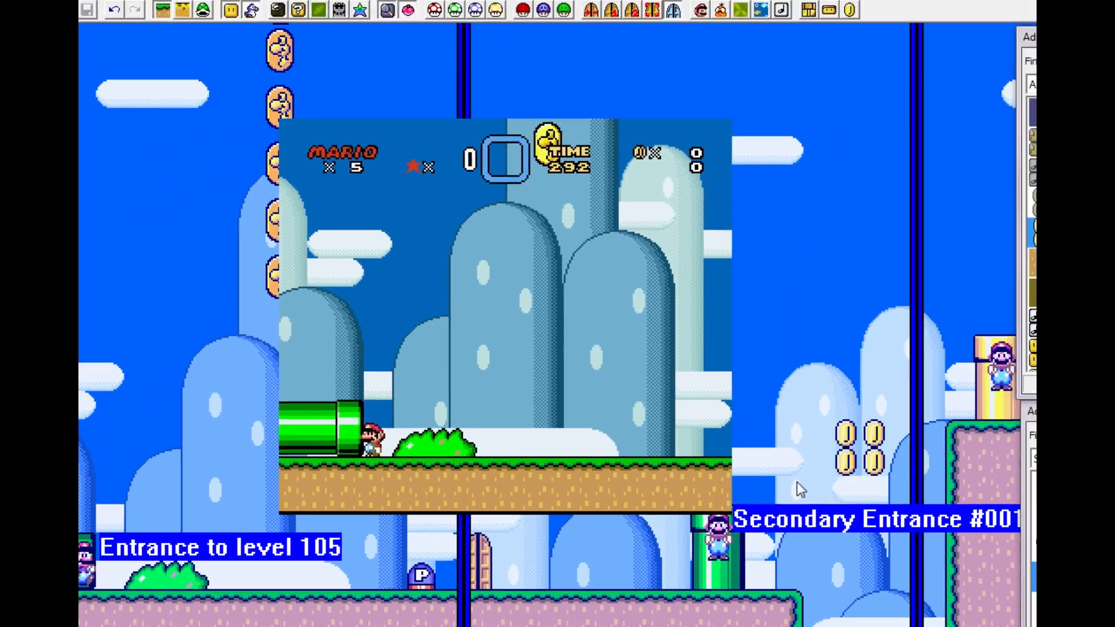
{"action": "key", "text": "alt+F4"}
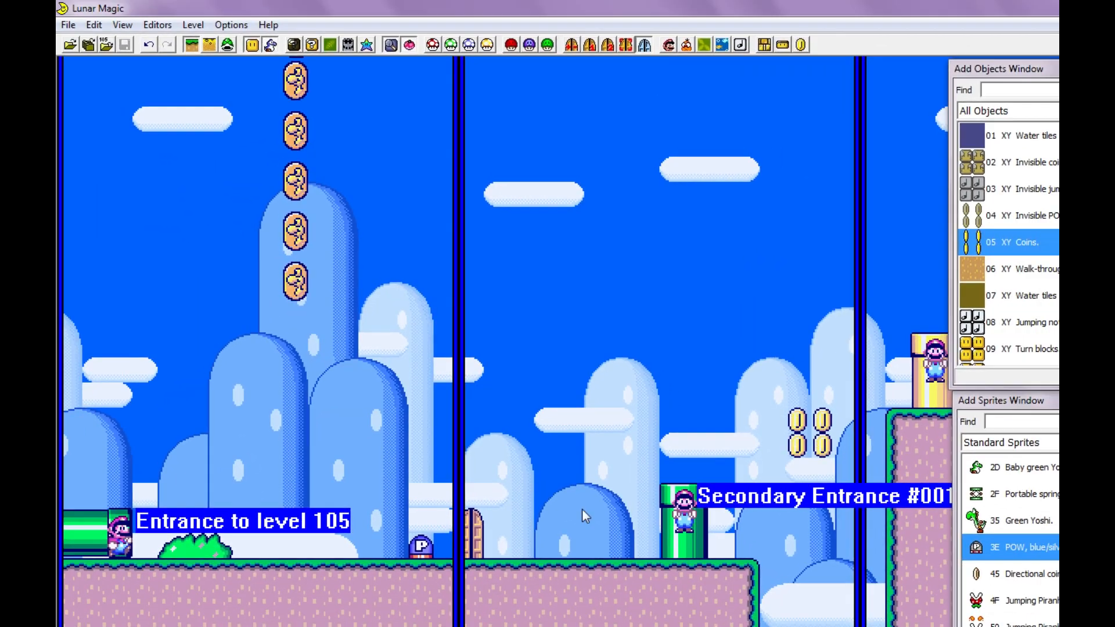
- Replace the horizontal pipe at the level's start with the second exit-enabled Horizontal pipe variant (10)
{"action": "double_click", "coordinate": [77, 537]}
{"action": "key", "text": "Delete"}
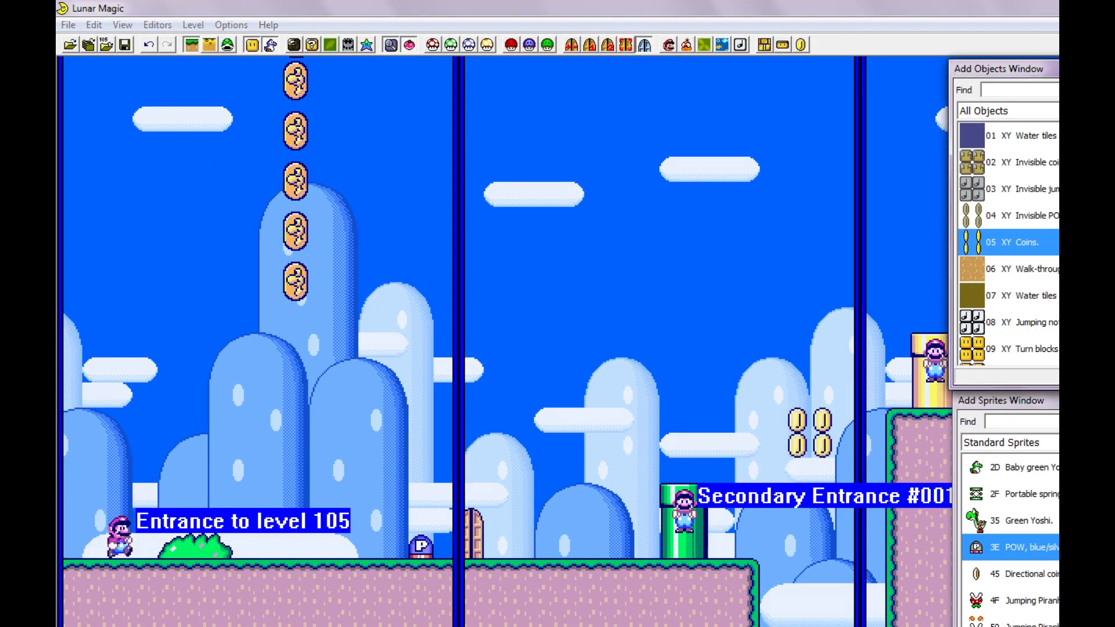
{"action": "scroll", "coordinate": [1048, 293], "scroll_direction": "down", "scroll_amount": 7}
{"action": "scroll", "coordinate": [1045, 298], "scroll_direction": "up", "scroll_amount": 3}
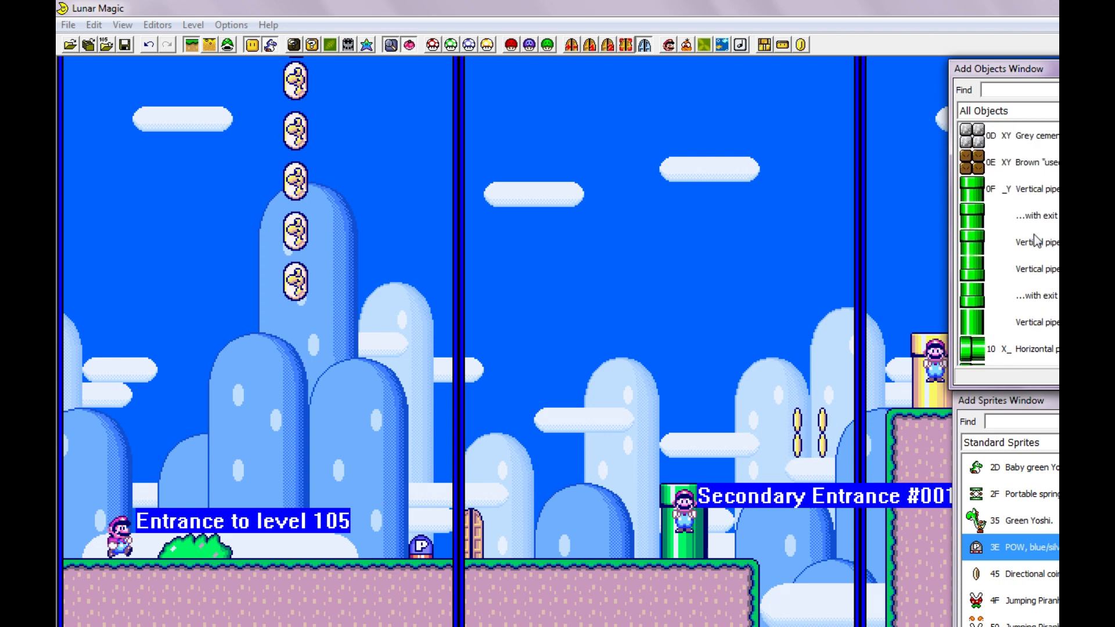
{"action": "left_click", "coordinate": [1010, 296]}
{"action": "left_click", "coordinate": [1011, 323]}
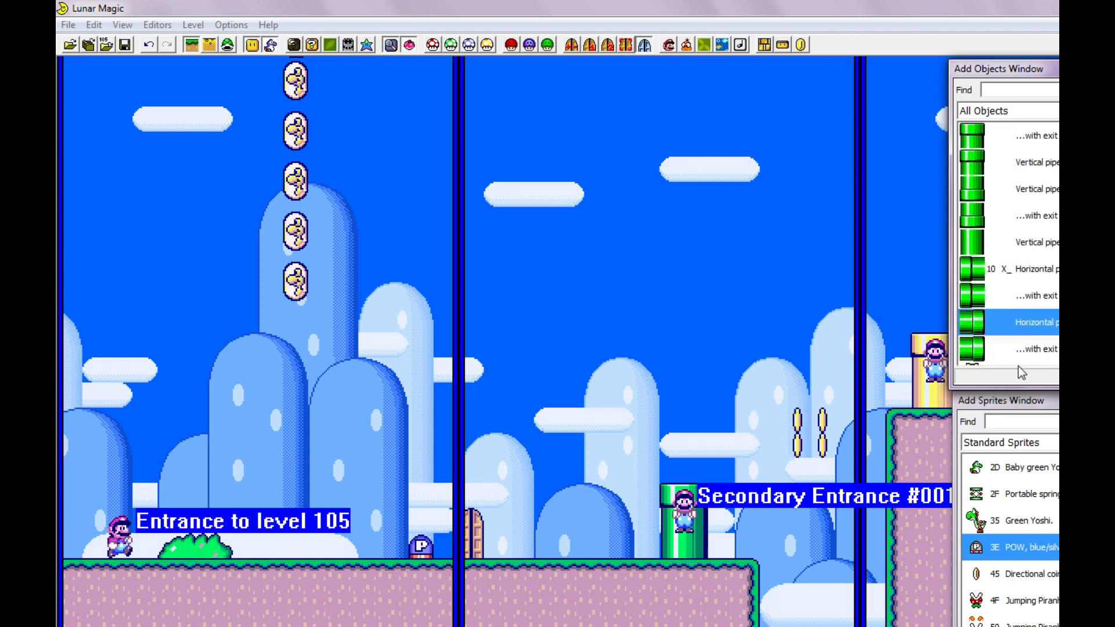
{"action": "left_click", "coordinate": [1010, 348]}
{"action": "right_click", "coordinate": [78, 522]}
{"action": "left_click", "coordinate": [166, 446]}
- Play-test the replaced horizontal pipe by entering it and walking on from the level entrance
{"action": "key", "text": "F4"}
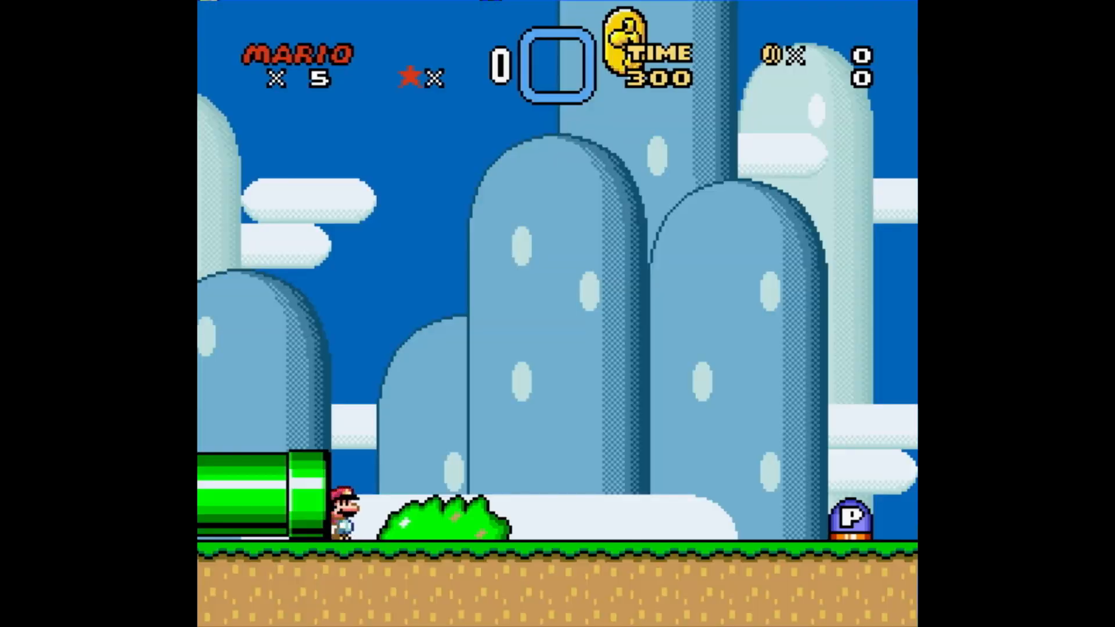
{"action": "key", "text": "Right"}
{"action": "key", "text": "z"}
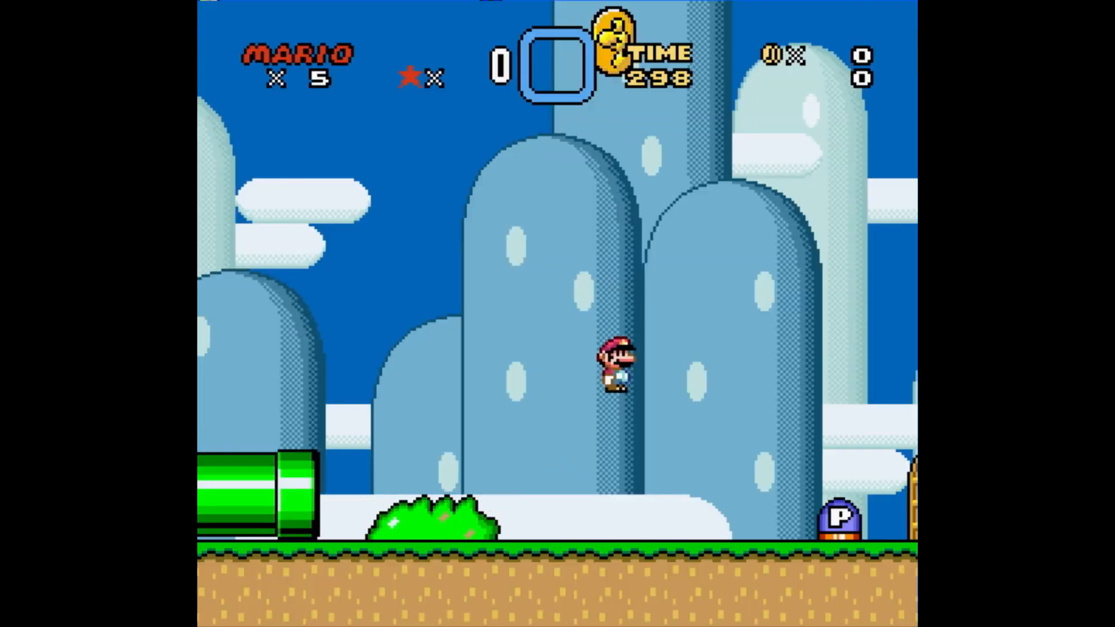
{"action": "key", "text": "Left"}
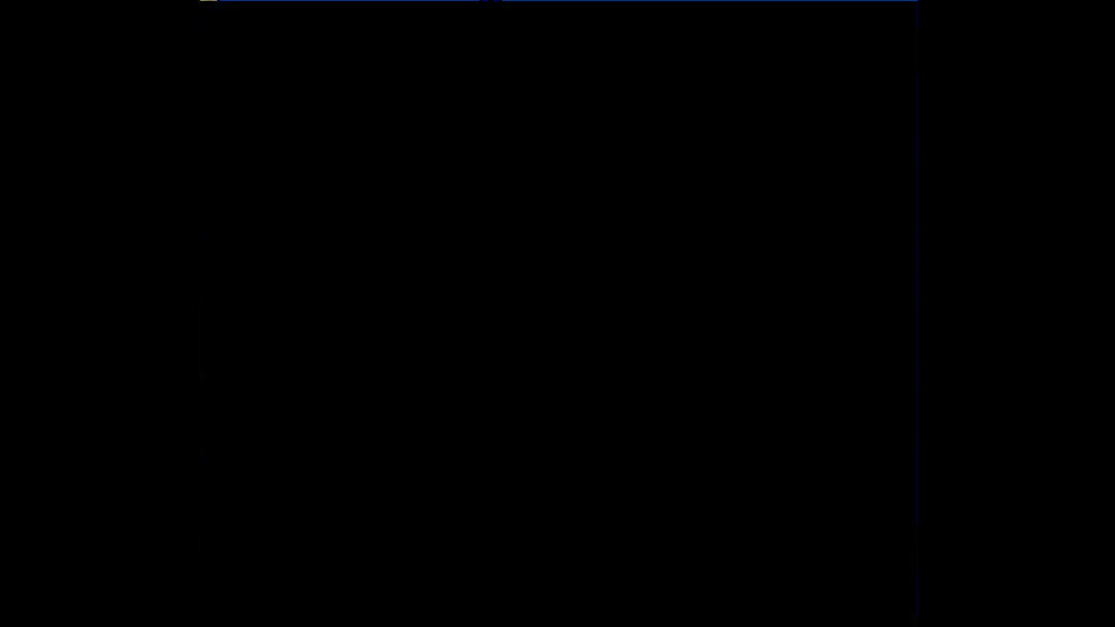
{"action": "key", "text": "Right"}
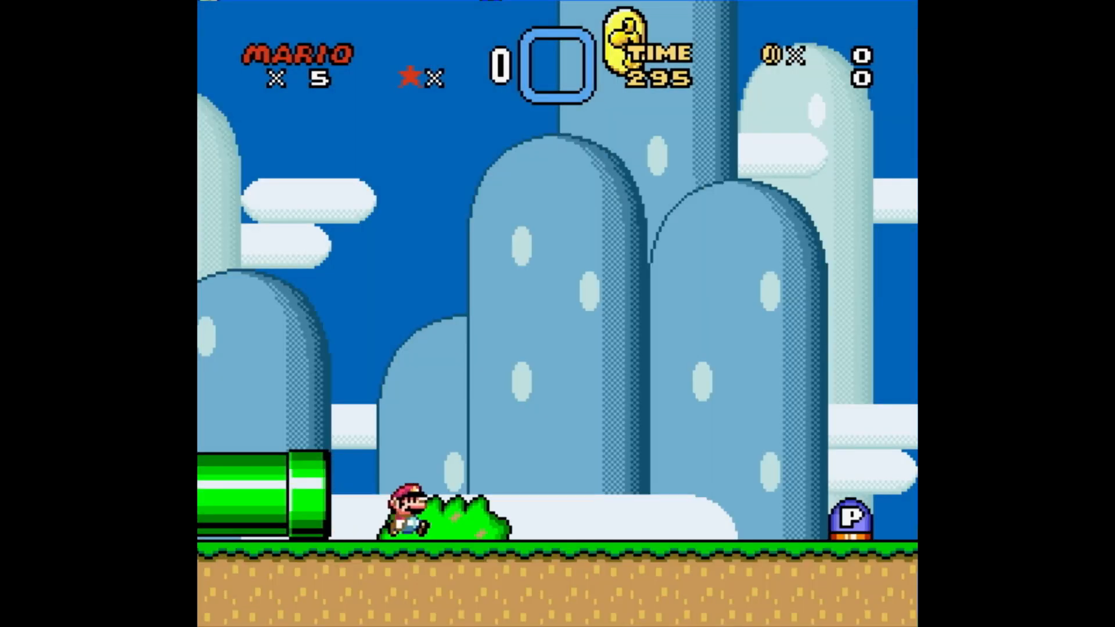
- Test the door and yellow pipe exits in the same run and end the test
{"action": "key", "text": "Right"}
{"action": "key", "text": "Up"}
{"action": "key", "text": "z"}
{"action": "key", "text": "Right"}
{"action": "key", "text": "Down"}
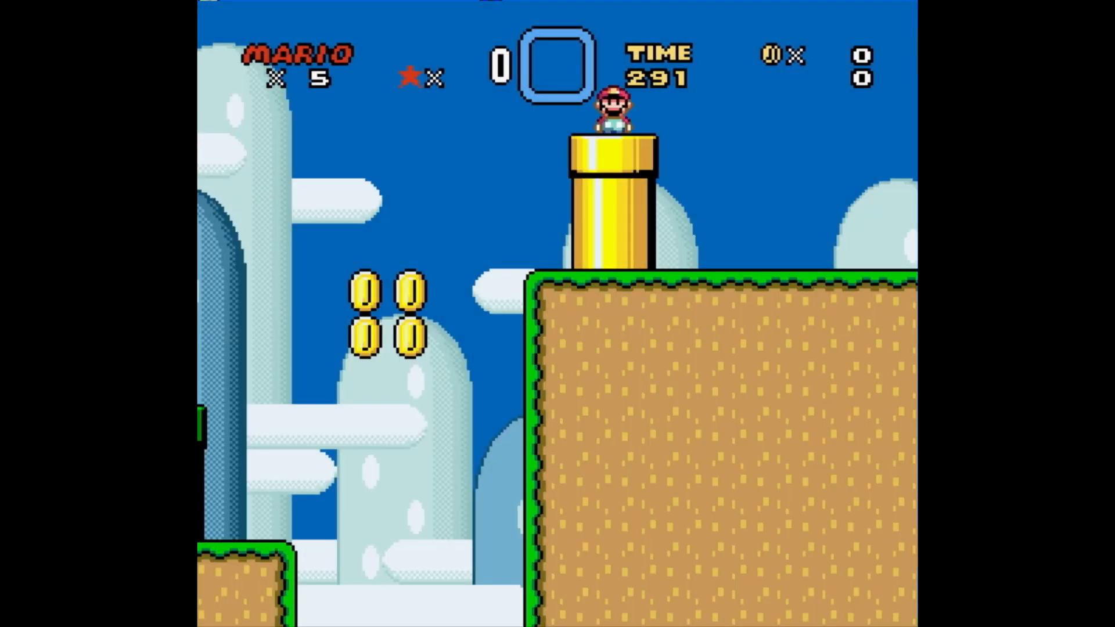
{"action": "key", "text": "z"}
{"action": "key", "text": "Left"}
{"action": "key", "text": "Right"}
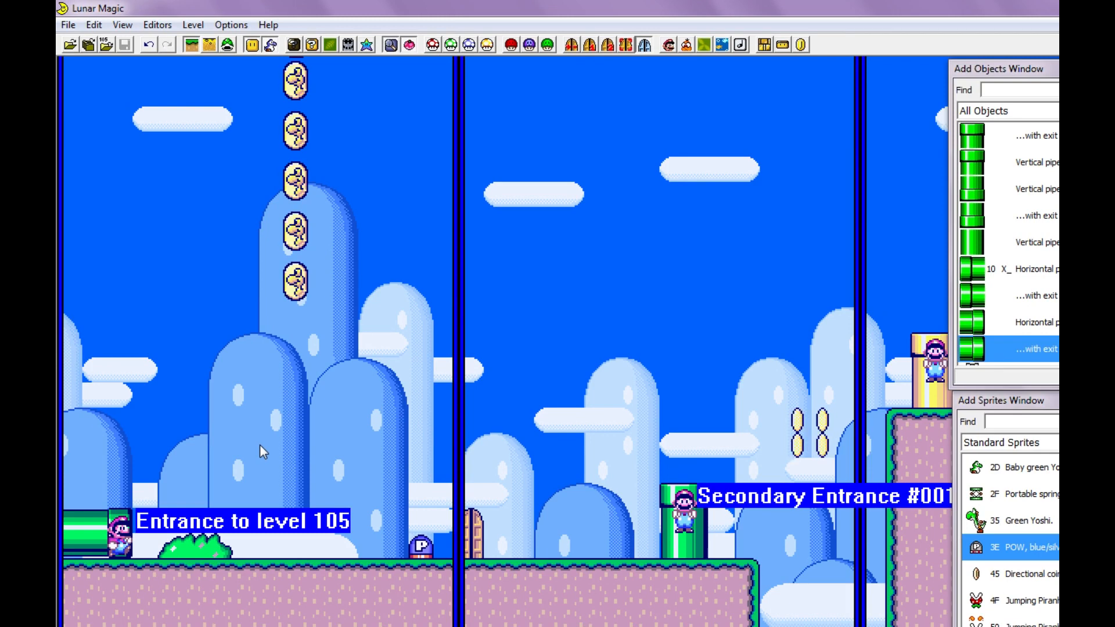
- Add a horizontal row of six Jumping note blocks (08) in the air above the gap on screen 03
{"action": "scroll", "coordinate": [368, 407], "scroll_direction": "down", "scroll_amount": 1, "text": "ctrl"}
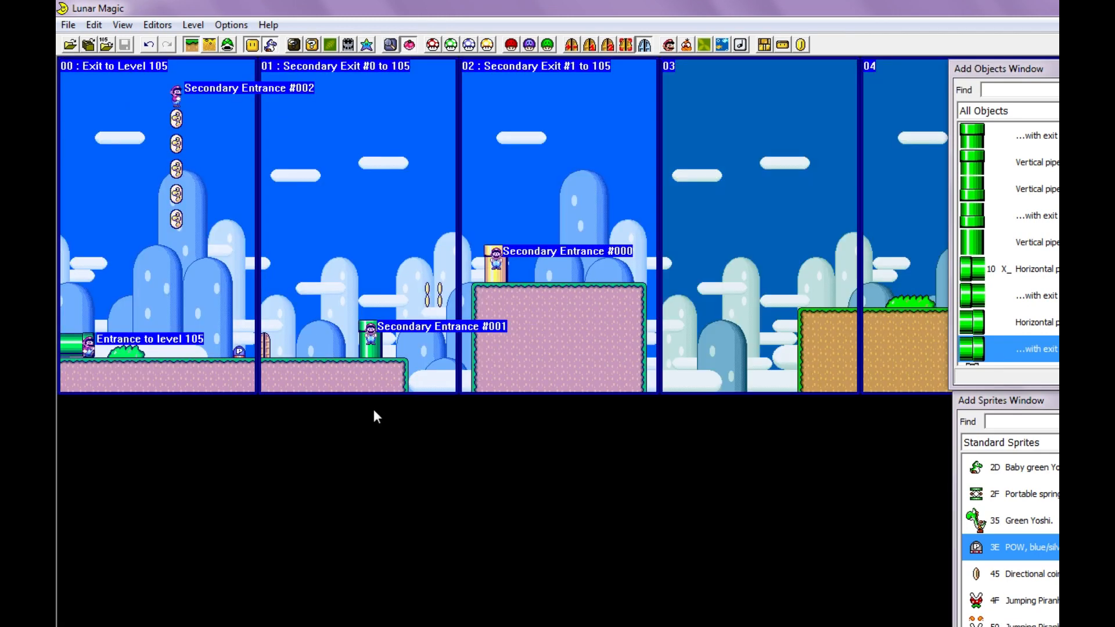
{"action": "scroll", "coordinate": [366, 377], "scroll_direction": "right", "scroll_amount": 2}
{"action": "scroll", "coordinate": [353, 382], "scroll_direction": "left", "scroll_amount": 2}
{"action": "scroll", "coordinate": [372, 380], "scroll_direction": "right", "scroll_amount": 4}
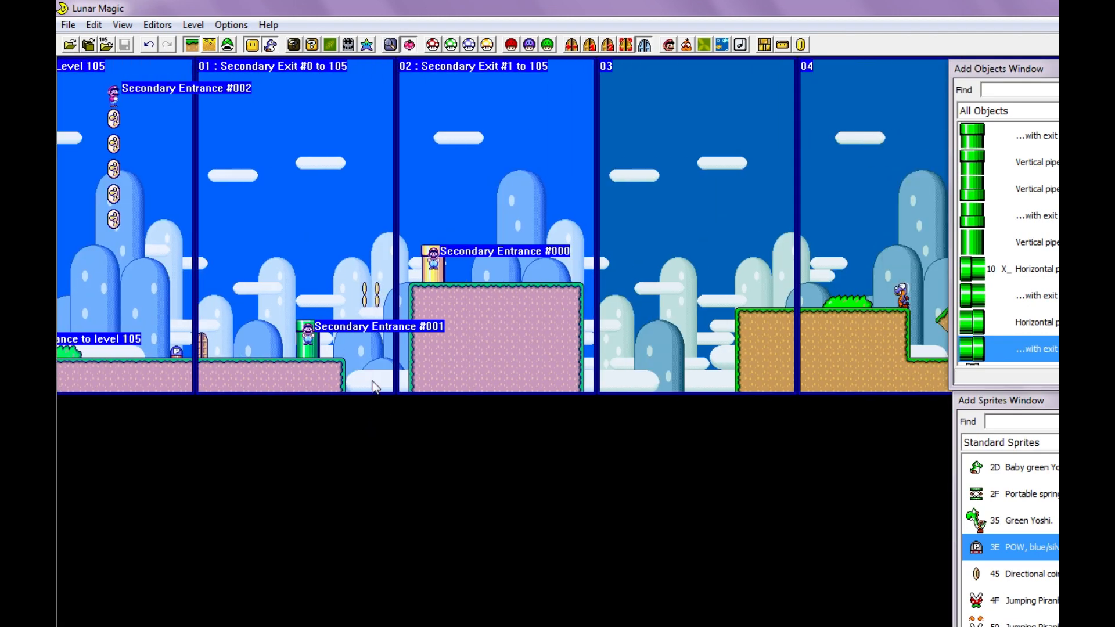
{"action": "left_click", "coordinate": [1010, 520]}
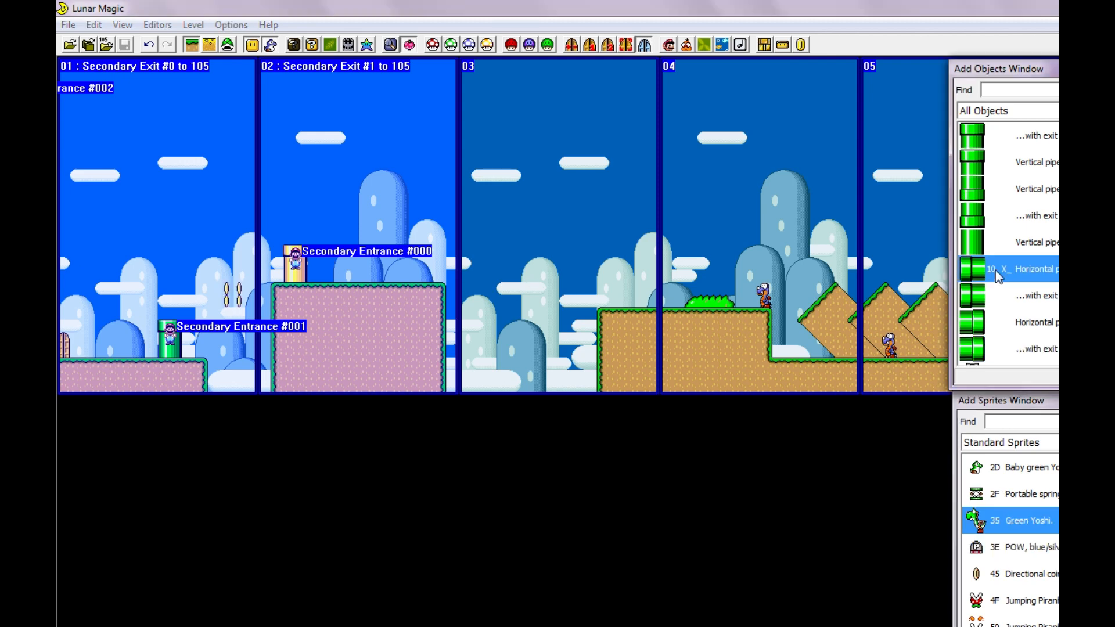
{"action": "scroll", "coordinate": [1022, 232], "scroll_direction": "up", "scroll_amount": 4}
{"action": "scroll", "coordinate": [1016, 269], "scroll_direction": "up", "scroll_amount": 1}
{"action": "left_click", "coordinate": [982, 221]}
{"action": "left_click", "coordinate": [978, 236]}
{"action": "right_click_drag", "start_coordinate": [468, 278], "coordinate": [514, 290]}
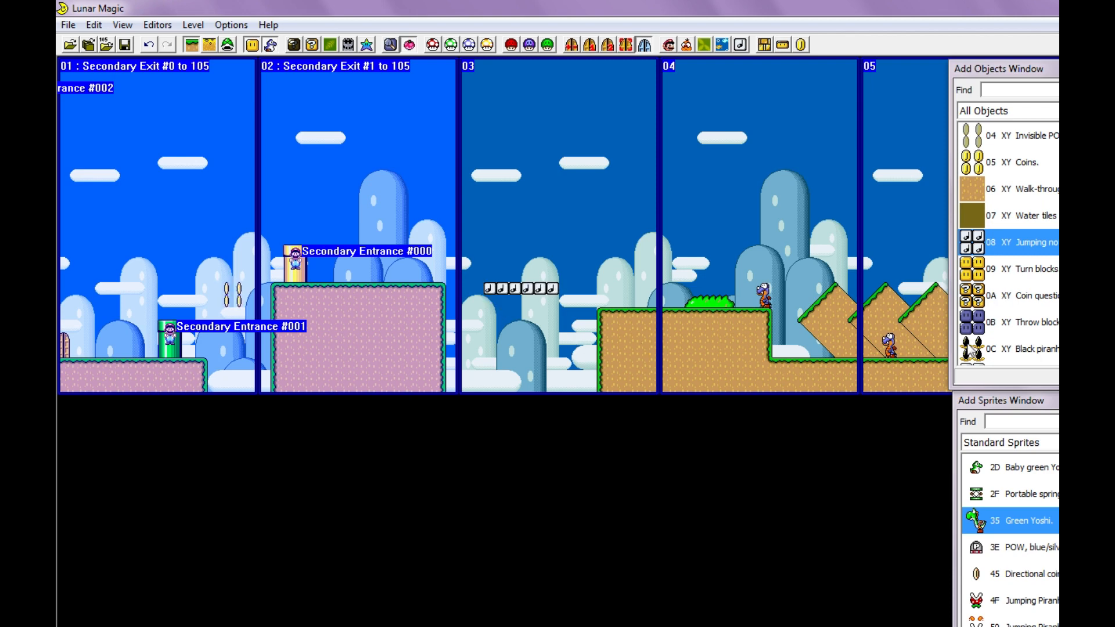
- Place a copy of the yellow exit pipe at the start of screen 03's ledge and save the level anyway
{"action": "left_click_drag", "start_coordinate": [304, 279], "coordinate": [617, 271]}
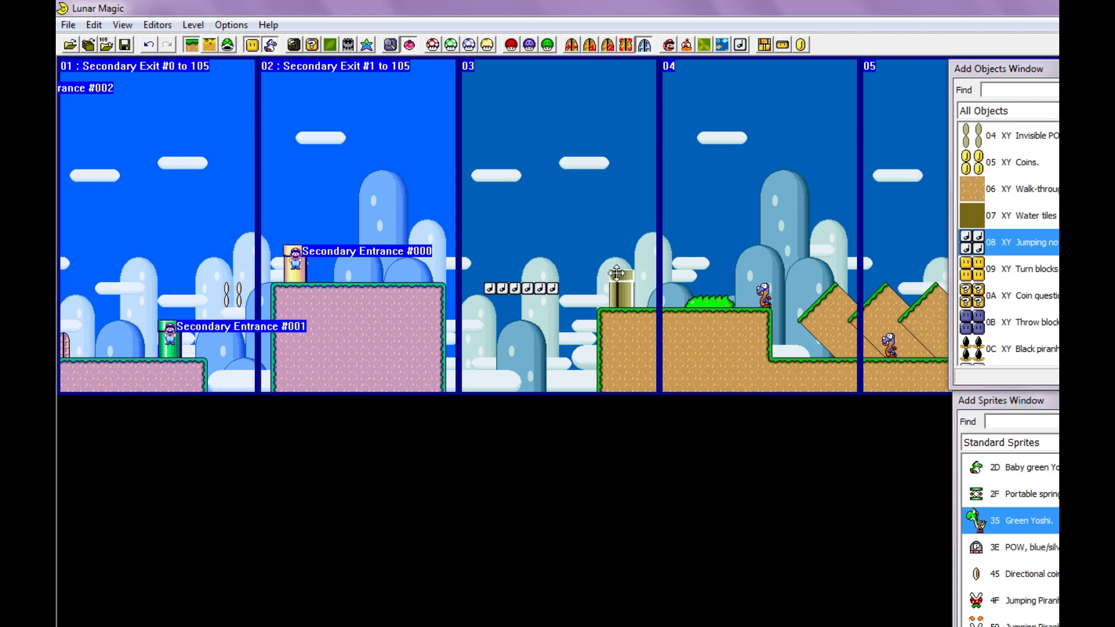
{"action": "key", "text": "ctrl+s"}
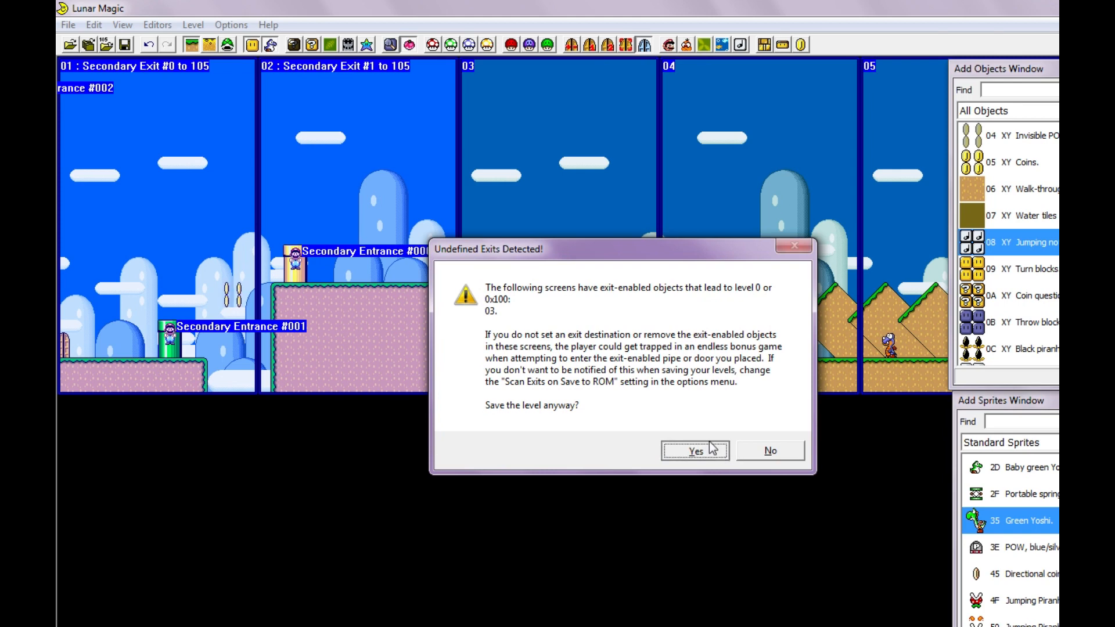
{"action": "left_click", "coordinate": [695, 451]}
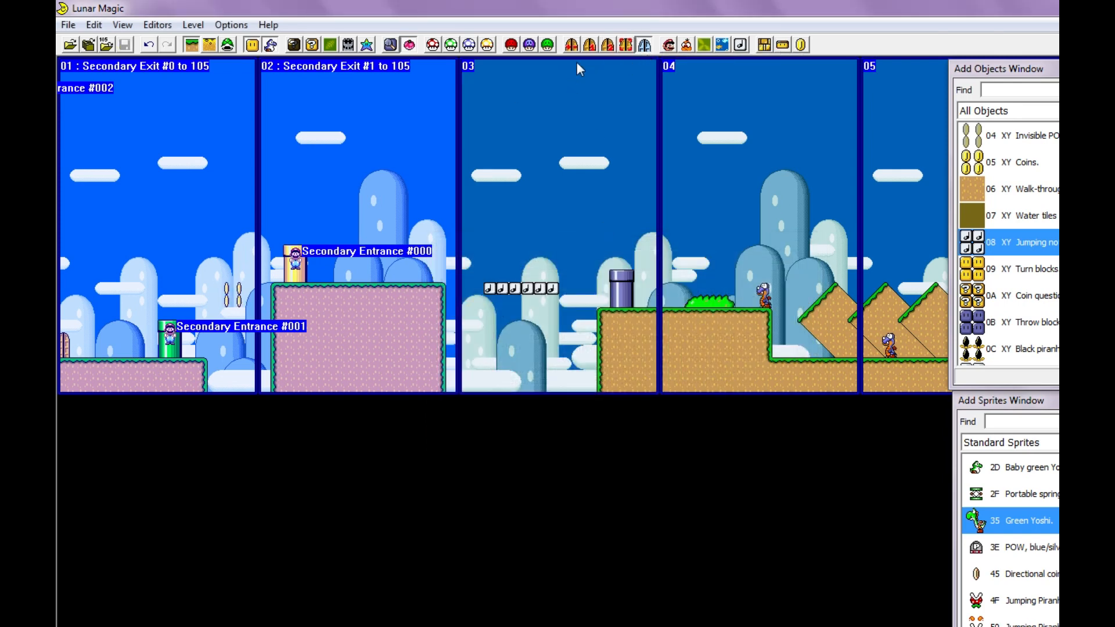
- Set screen 03's exit to 4 and mark the value as a secondary exit number
{"action": "left_click", "coordinate": [569, 47]}
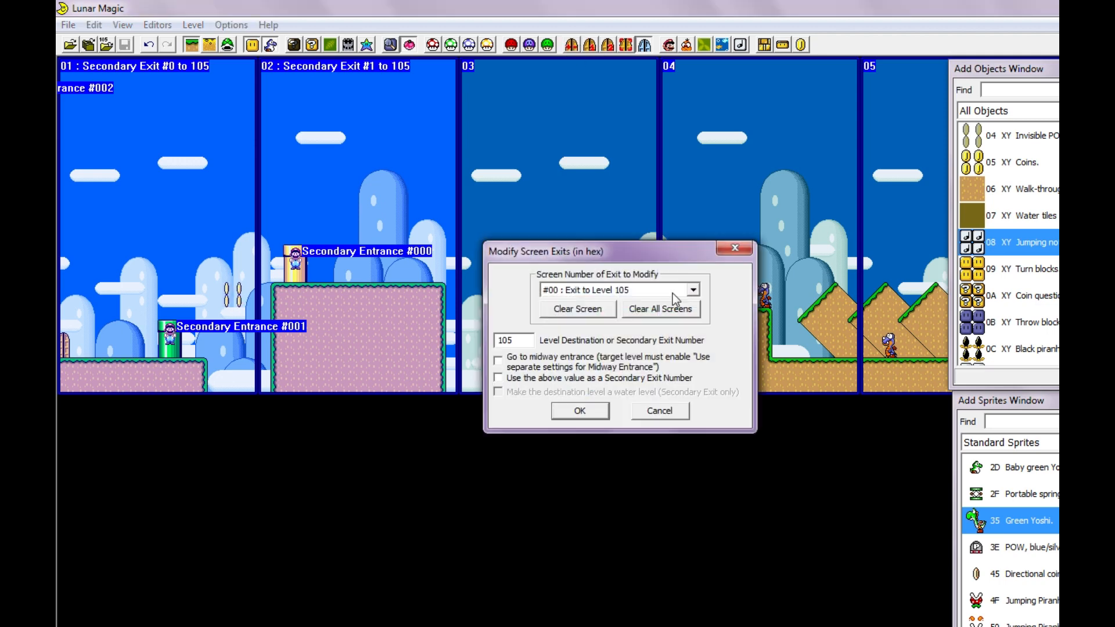
{"action": "left_click_drag", "start_coordinate": [743, 259], "coordinate": [720, 265]}
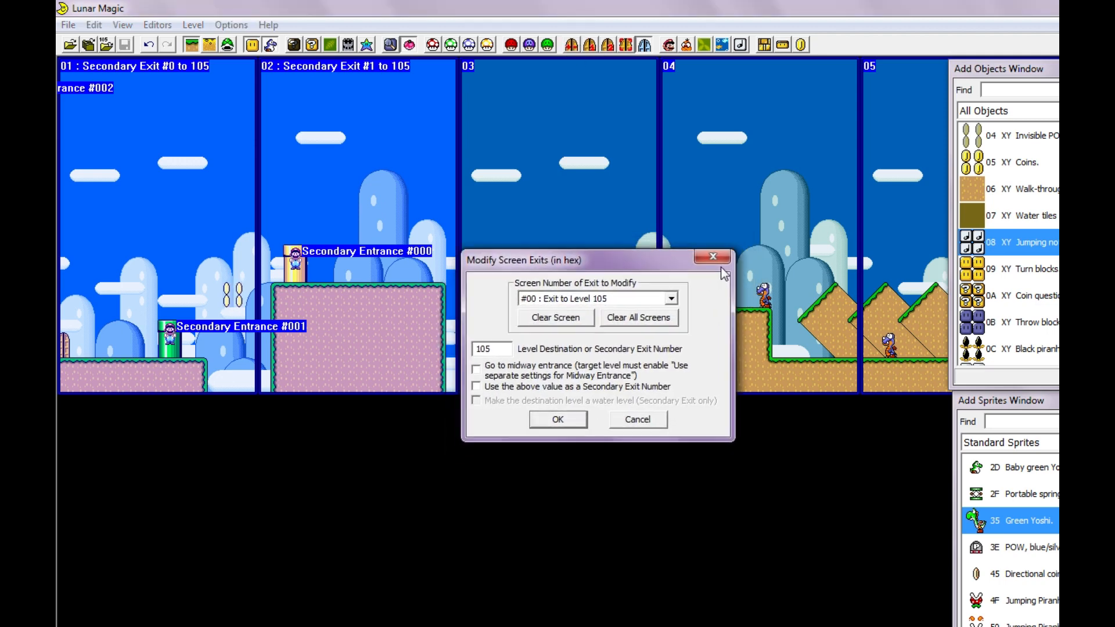
{"action": "left_click", "coordinate": [675, 296]}
{"action": "left_click", "coordinate": [589, 342]}
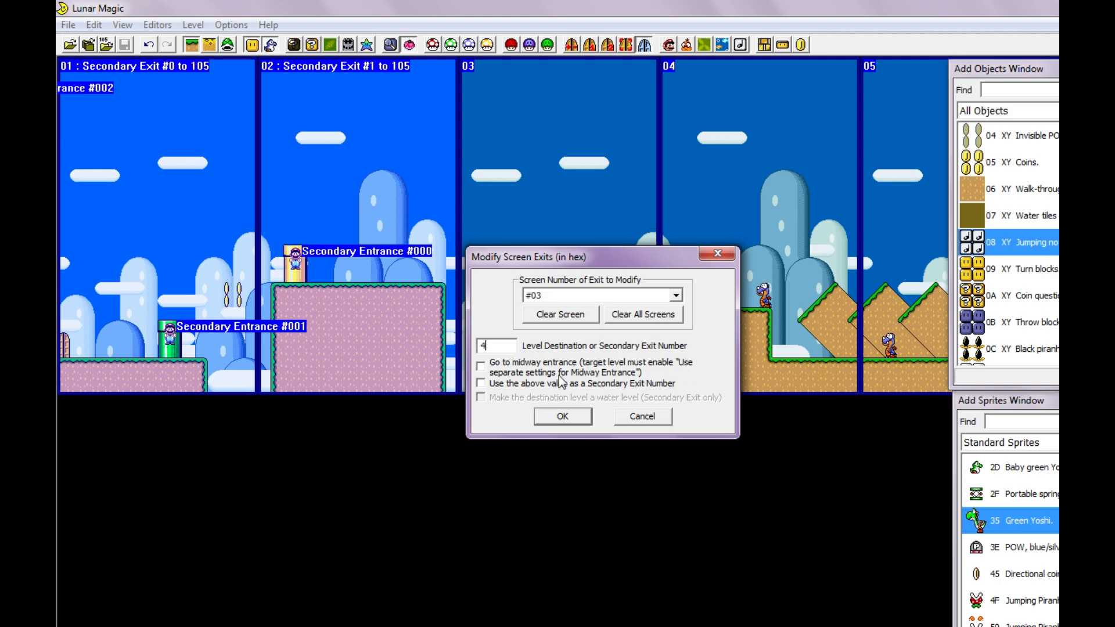
{"action": "type", "text": "4"}
{"action": "left_click", "coordinate": [514, 384]}
{"action": "left_click", "coordinate": [562, 417]}
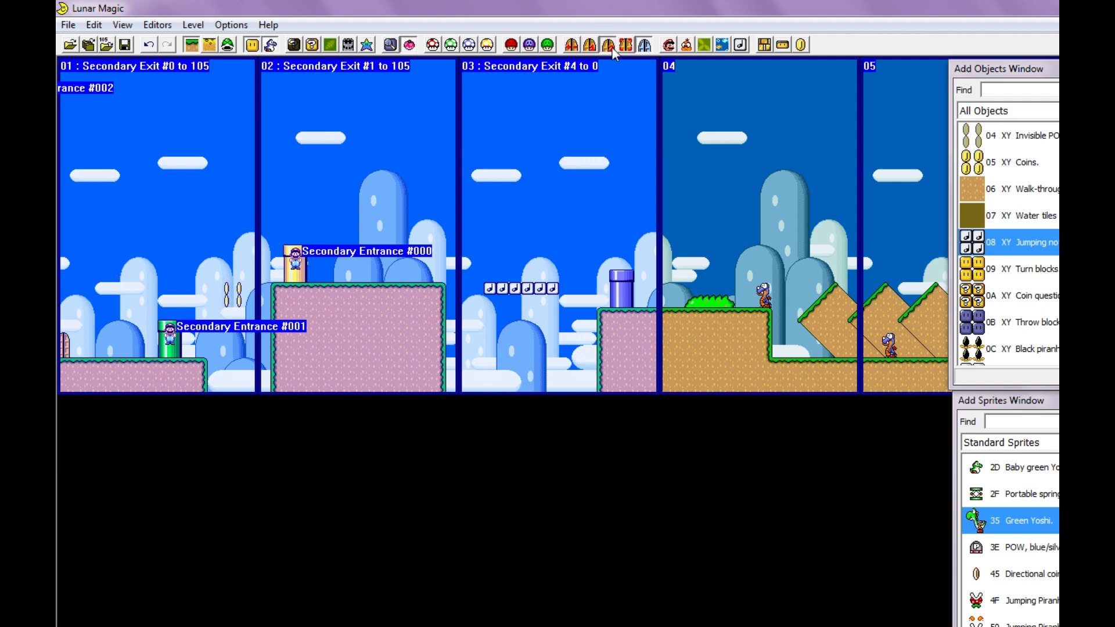
- Set the destination of secondary entrance #004 to level 106
{"action": "left_click", "coordinate": [610, 47]}
{"action": "left_click", "coordinate": [649, 216]}
{"action": "left_click", "coordinate": [607, 271]}
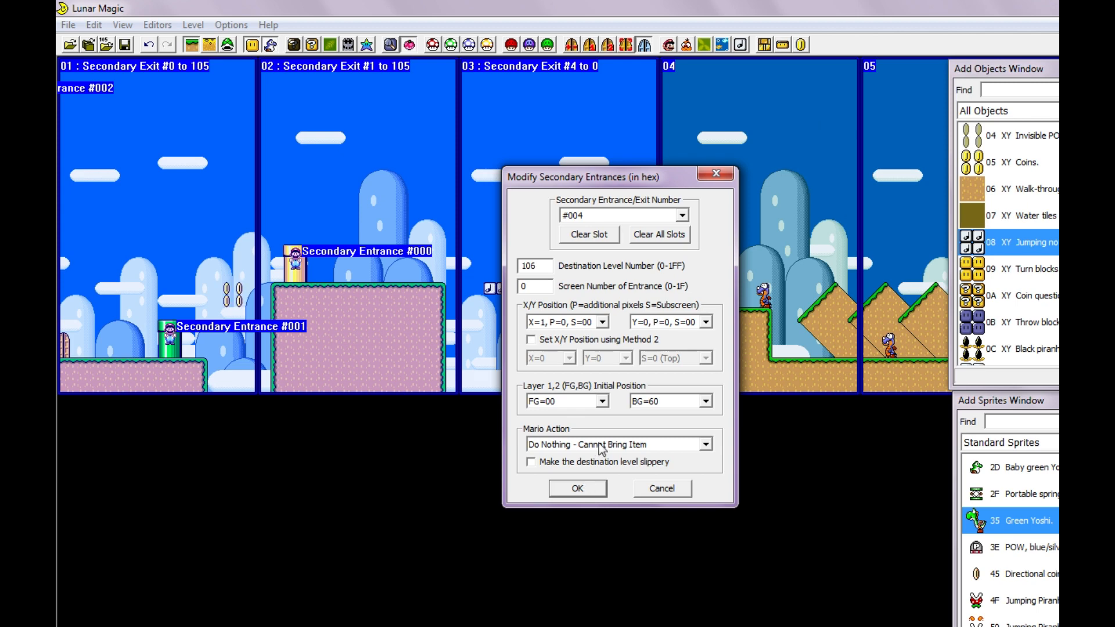
{"action": "left_click", "coordinate": [577, 488]}
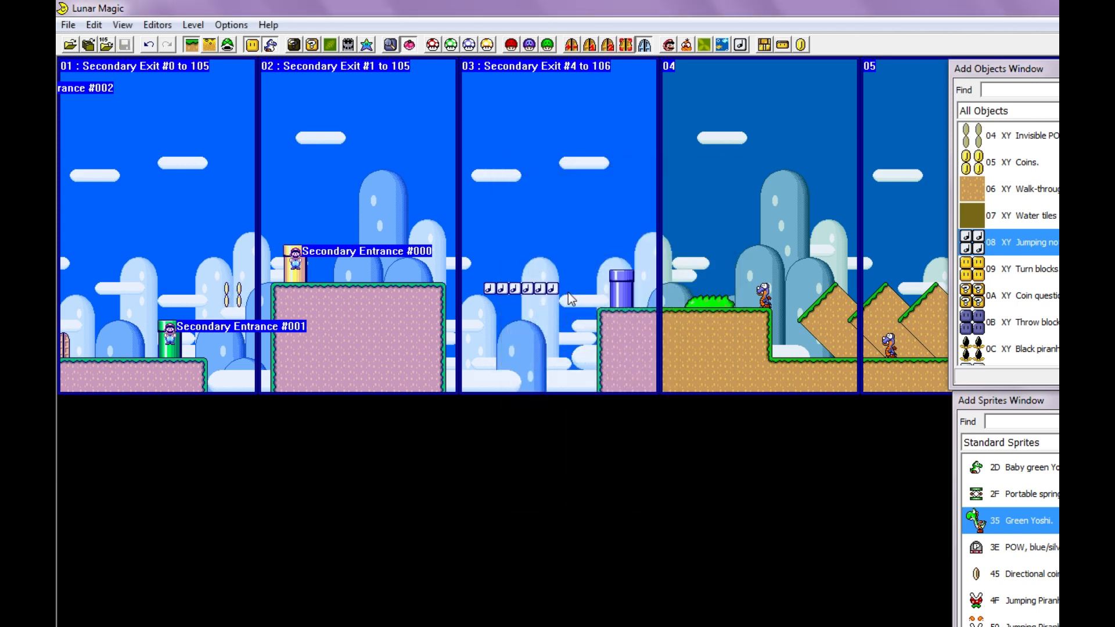
- Open level 106 and move Secondary Entrance #004 onto the start of the raised ledge on screen 01
{"action": "key", "text": "Page_Up"}
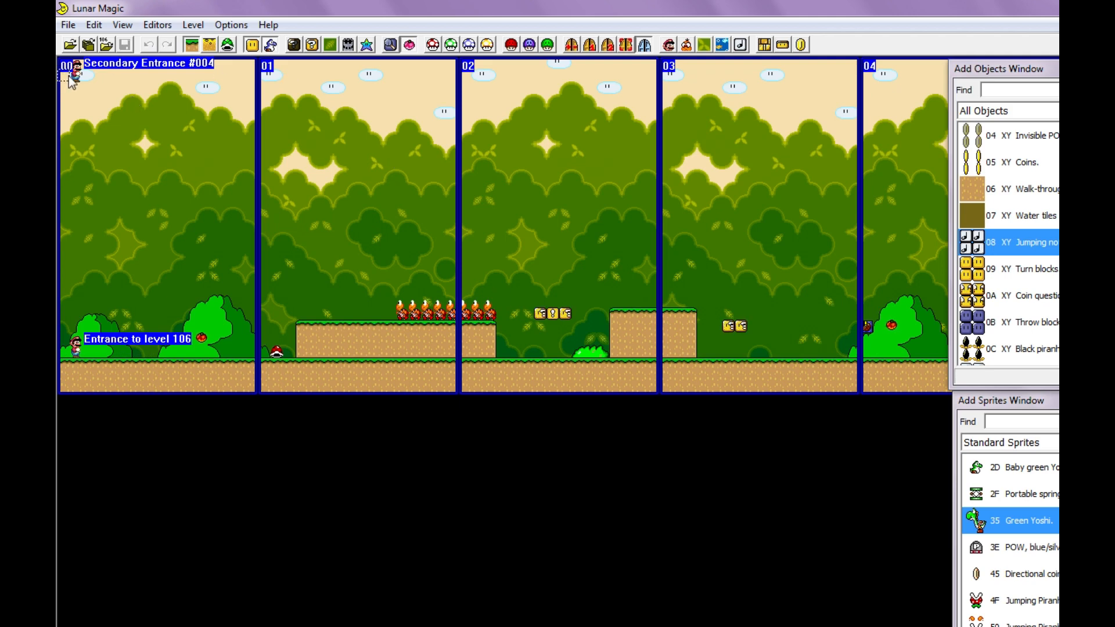
{"action": "left_click_drag", "start_coordinate": [74, 78], "coordinate": [312, 317]}
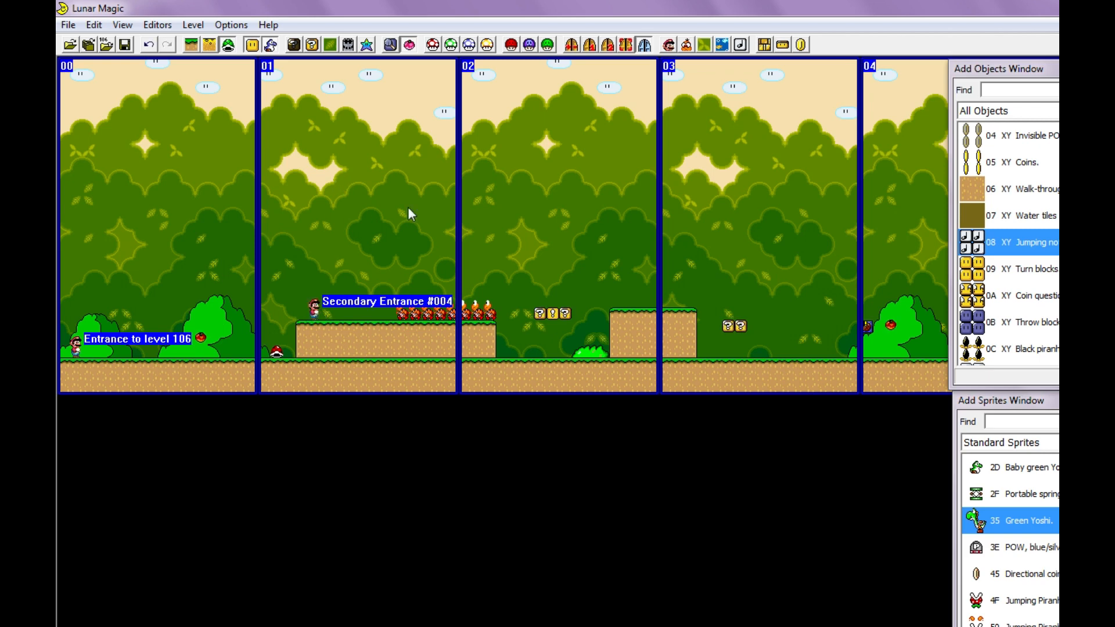
- Look through the object and standard sprite lists for the midway point
{"action": "left_click", "coordinate": [987, 348]}
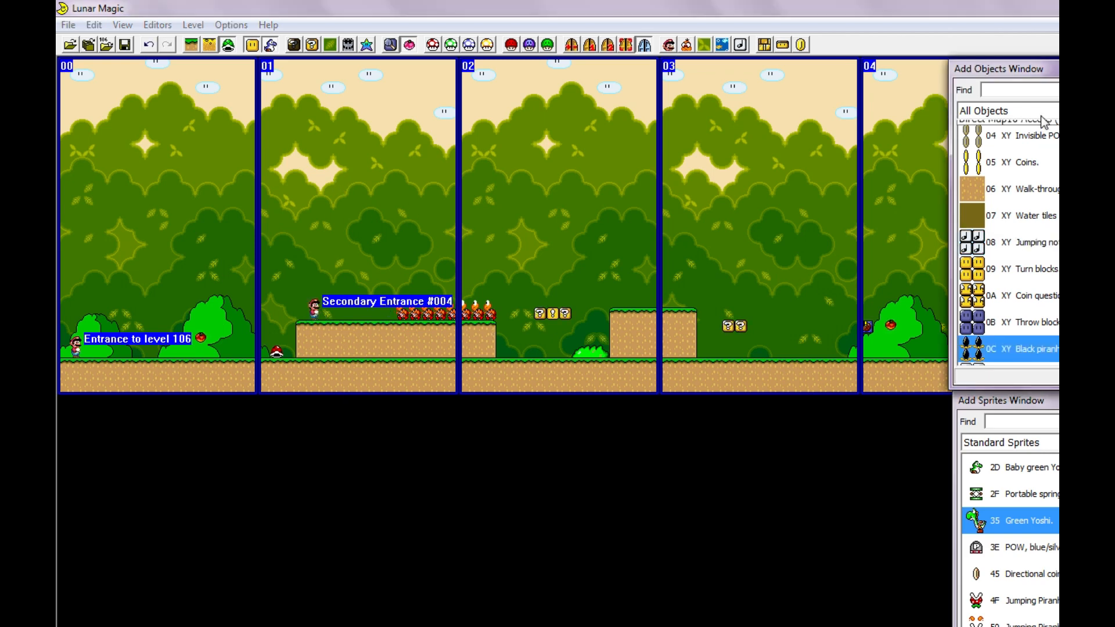
{"action": "left_click", "coordinate": [1042, 116]}
{"action": "left_click", "coordinate": [1050, 449]}
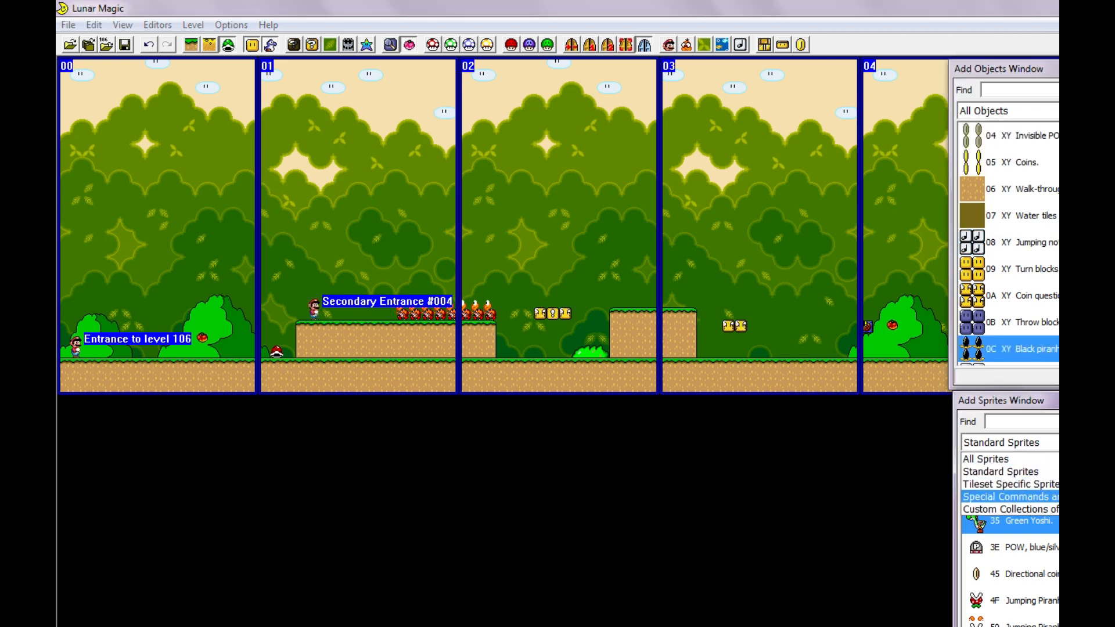
{"action": "left_click", "coordinate": [1011, 471]}
{"action": "left_click", "coordinate": [1010, 494]}
{"action": "scroll", "coordinate": [1010, 493], "scroll_direction": "down", "scroll_amount": 10}
{"action": "scroll", "coordinate": [1011, 511], "scroll_direction": "up", "scroll_amount": 8}
{"action": "left_click", "coordinate": [1039, 295]}
- Add a Midway point bar (46) from the extended objects above the raised ledge on screen 01 and save the level
{"action": "left_click", "coordinate": [1042, 115]}
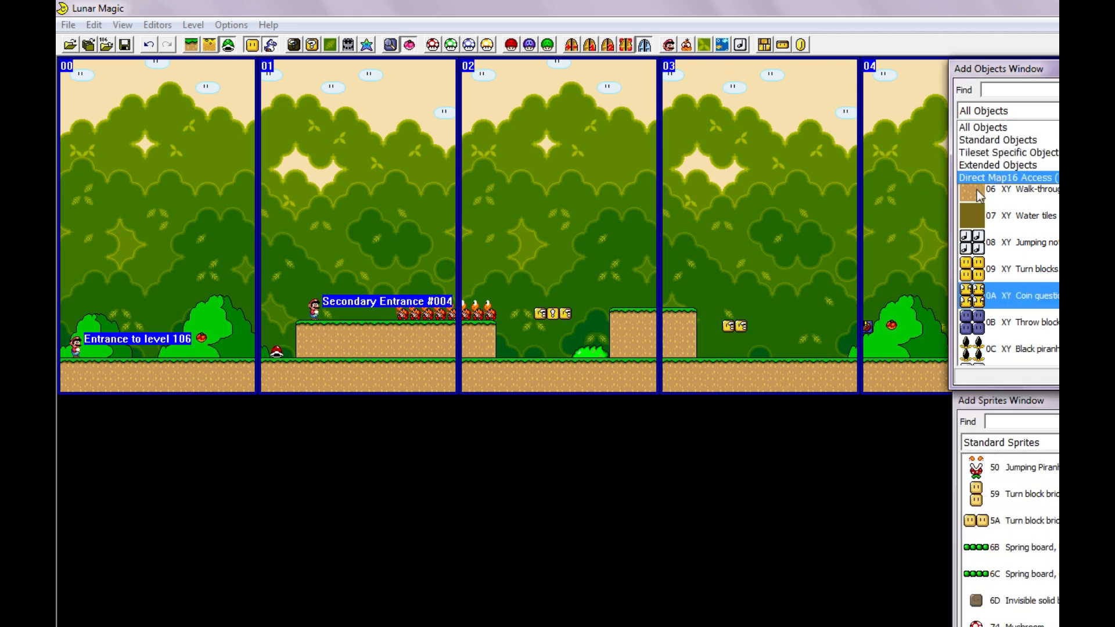
{"action": "left_click", "coordinate": [997, 165]}
{"action": "scroll", "coordinate": [1040, 292], "scroll_direction": "down", "scroll_amount": 12}
{"action": "scroll", "coordinate": [1040, 288], "scroll_direction": "down", "scroll_amount": 5}
{"action": "left_click", "coordinate": [1022, 269]}
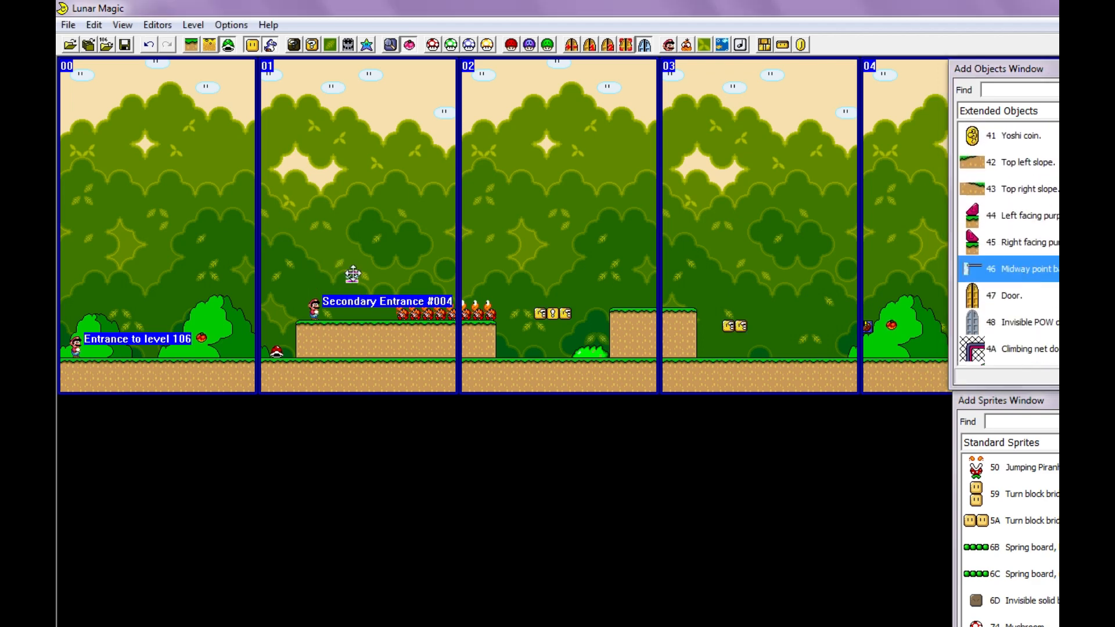
{"action": "left_click", "coordinate": [365, 290]}
{"action": "key", "text": "Delete"}
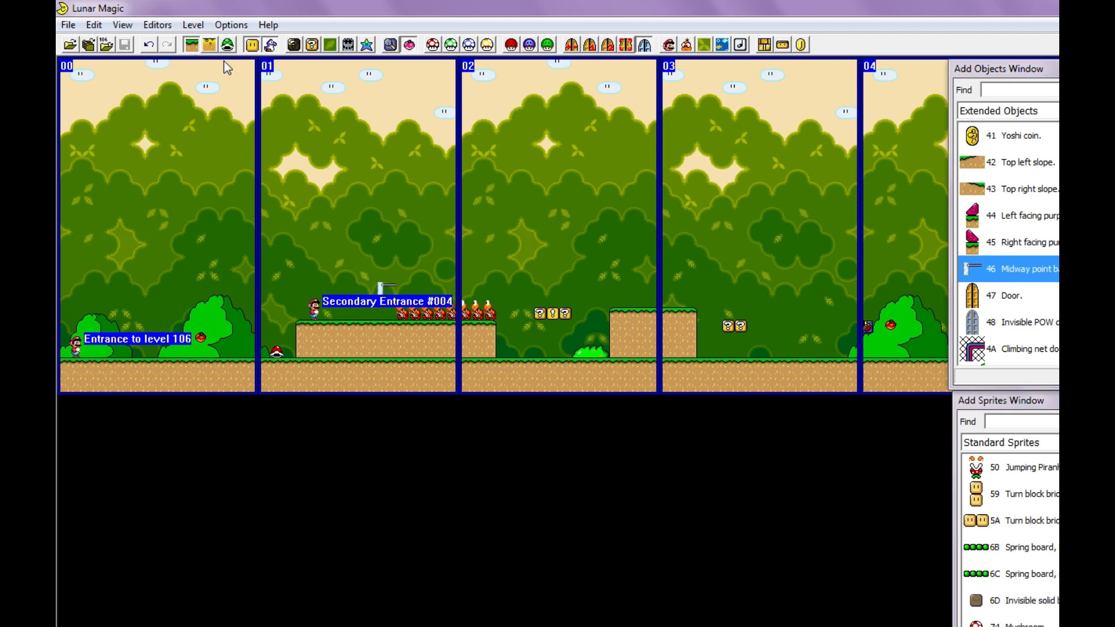
- Start a play-test of the level and enter the green pipe while carrying the P-switch
{"action": "key", "text": "F4"}
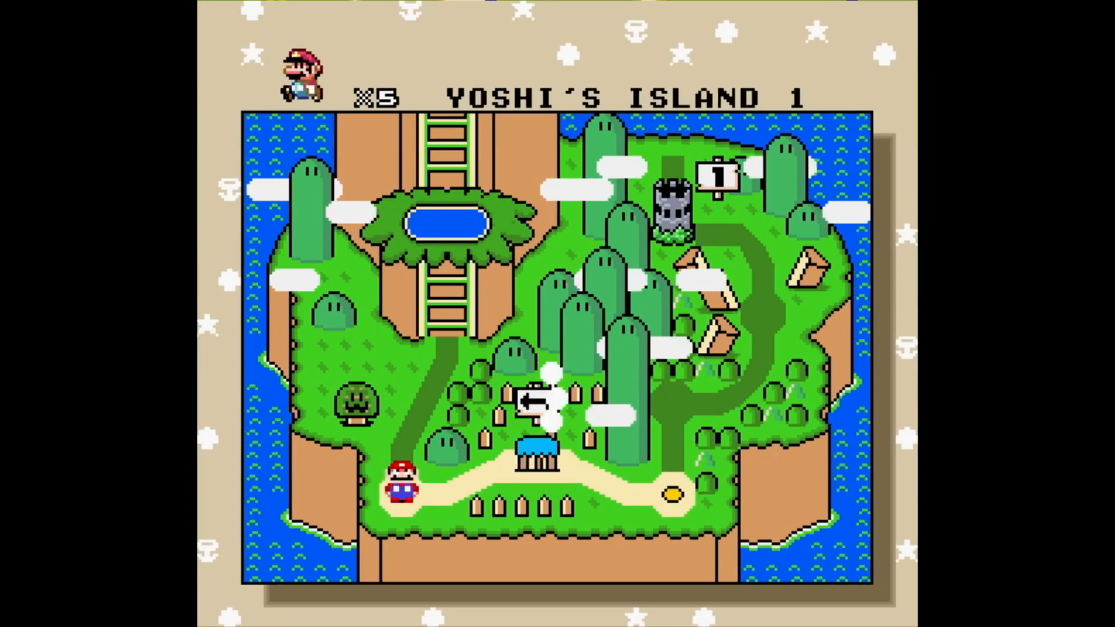
{"action": "key", "text": "z"}
{"action": "key", "text": "Right"}
{"action": "key", "text": "a"}
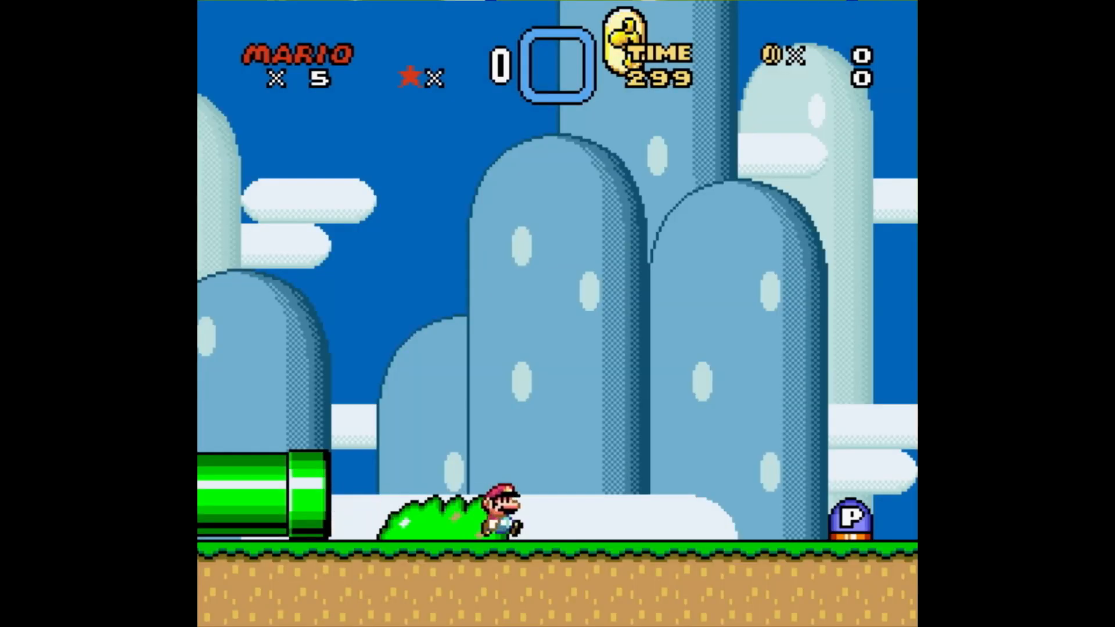
{"action": "key", "text": "z"}
{"action": "key", "text": "Down"}
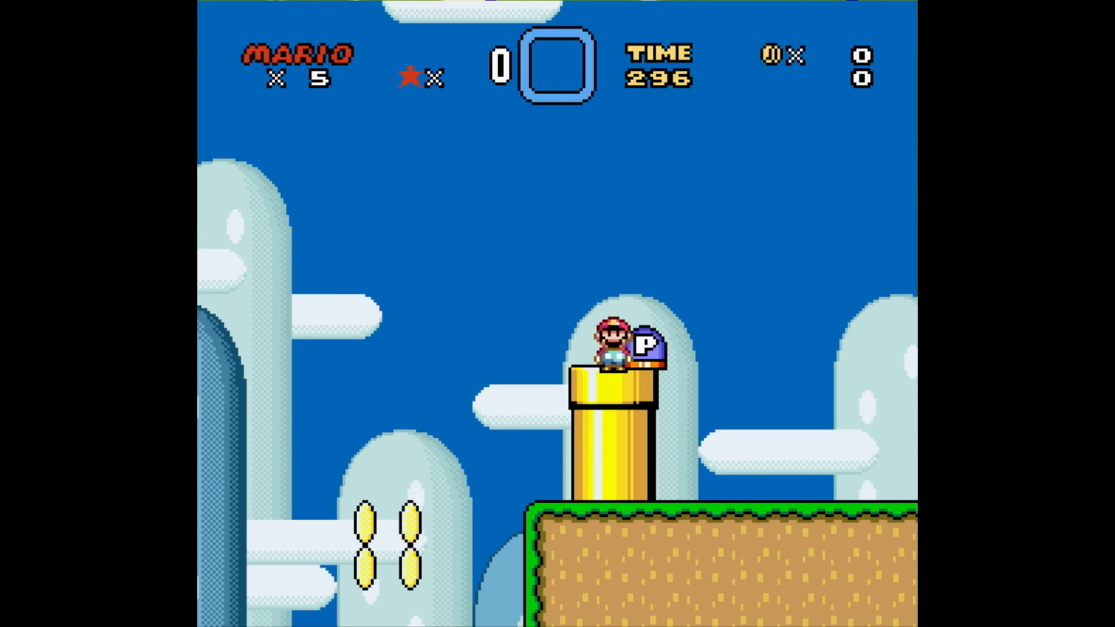
{"action": "key", "text": "Down"}
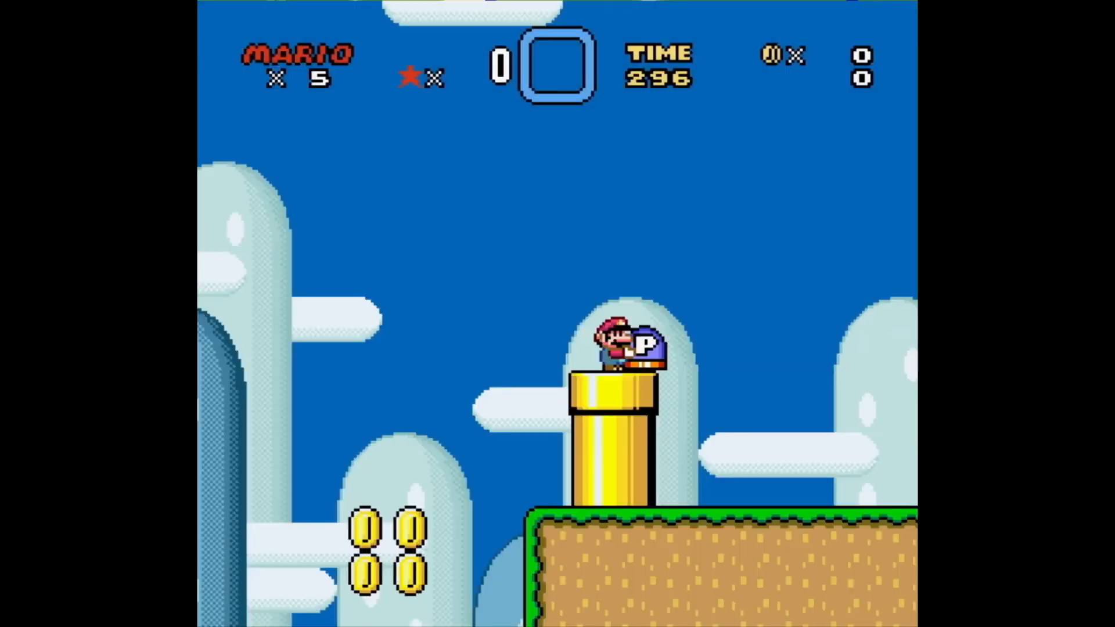
- Carry the P-switch across the gap with the note blocks and enter the purple pipe on screen 03
{"action": "key", "text": "Right"}
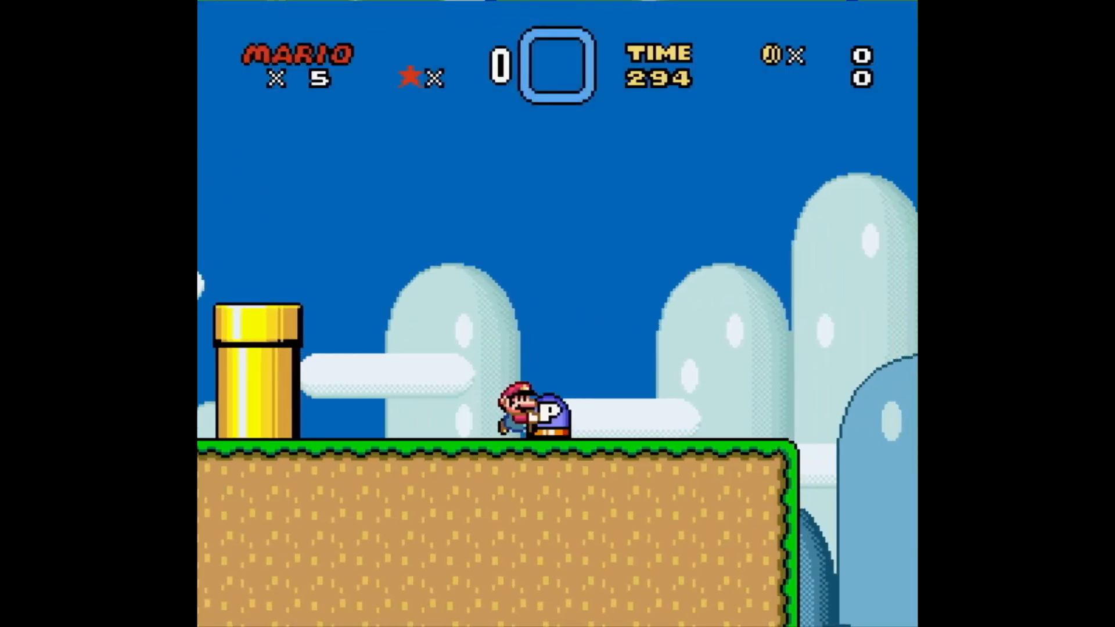
{"action": "key", "text": "z"}
{"action": "key", "text": "Right"}
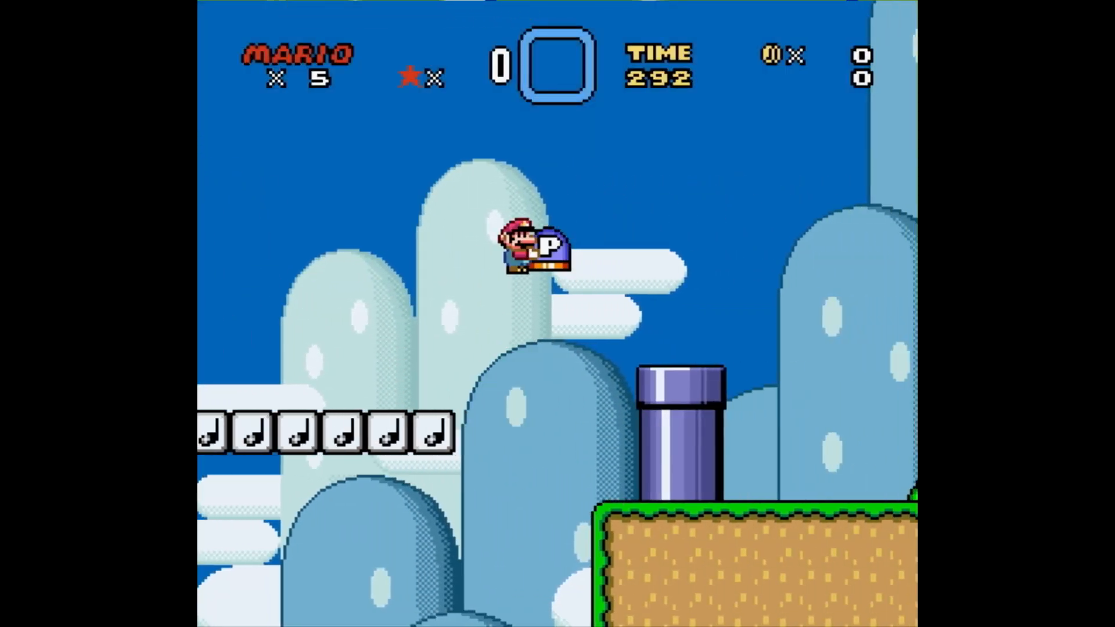
{"action": "key", "text": "Down"}
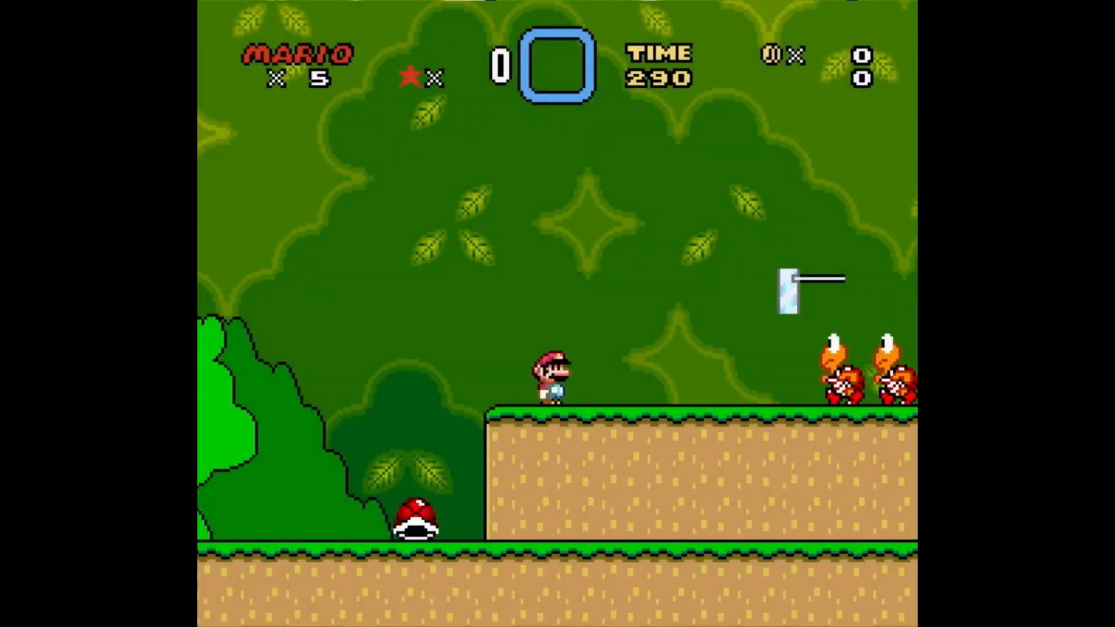
- Clear the red Koopas on level 106's raised ledge and pass through the midway point bar
{"action": "key", "text": "Right"}
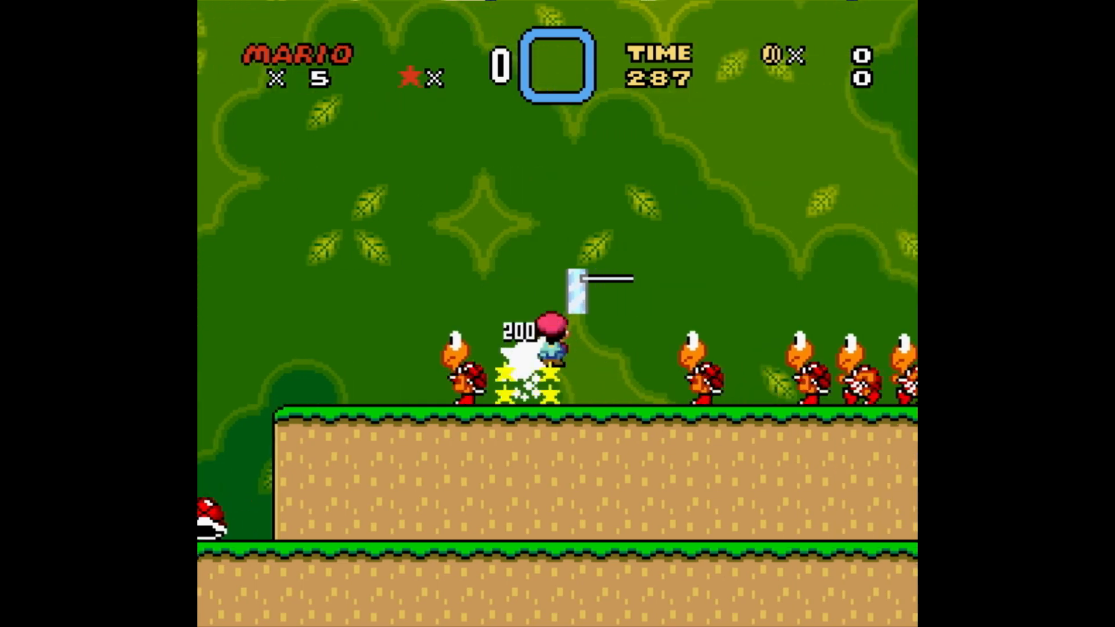
{"action": "key", "text": "Left"}
{"action": "key", "text": "Right"}
{"action": "key", "text": "Right"}
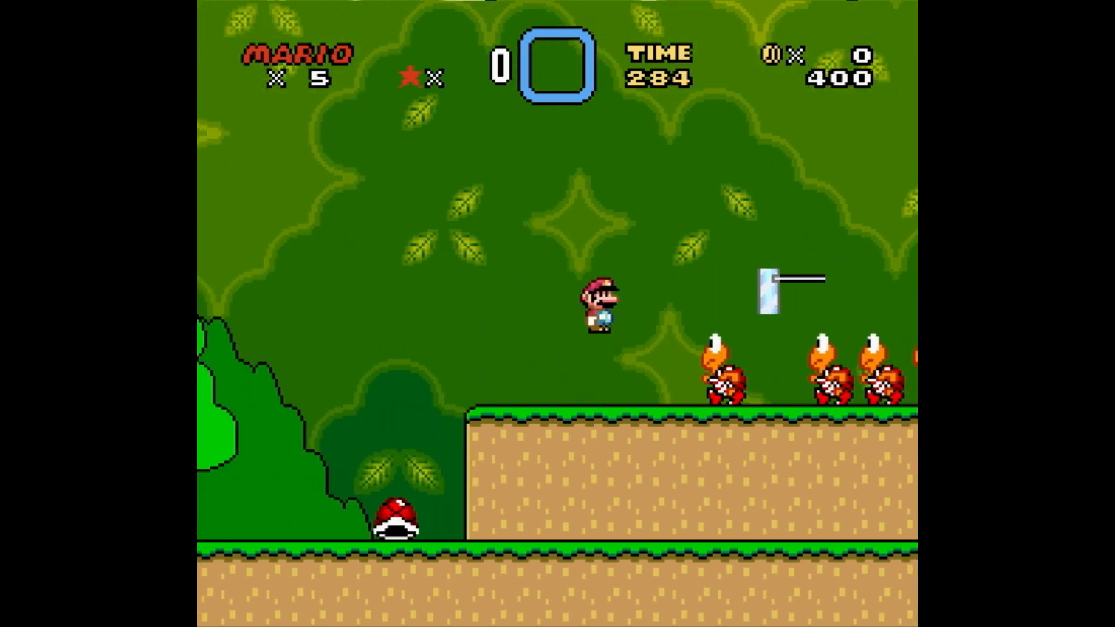
{"action": "key", "text": "Left"}
{"action": "key", "text": "Right"}
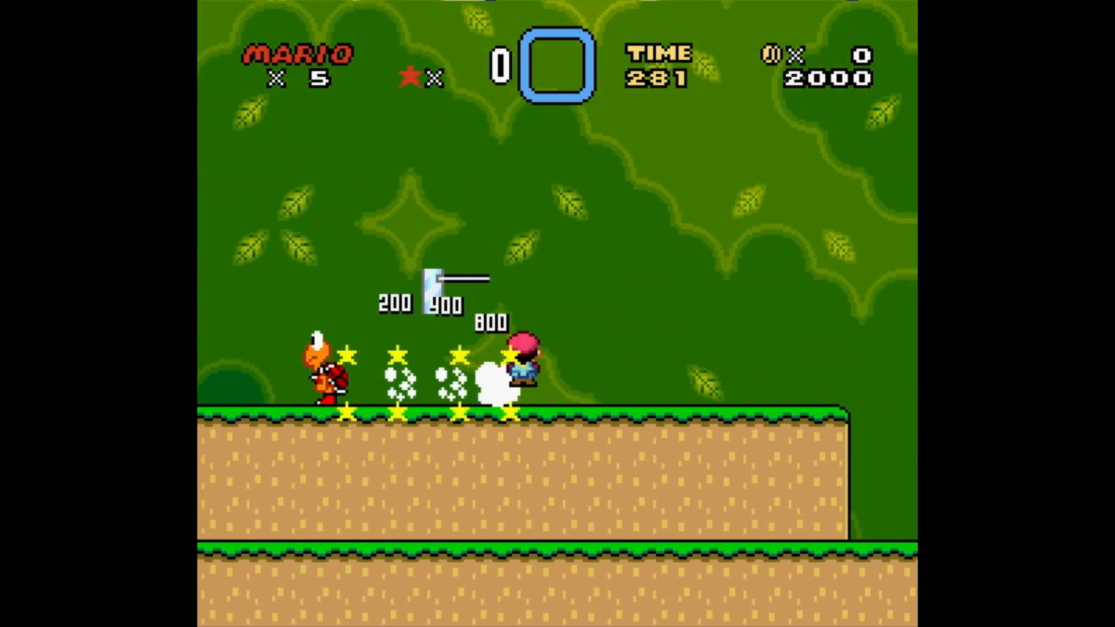
{"action": "key", "text": "Left"}
{"action": "key", "text": "Right"}
{"action": "key", "text": "Left"}
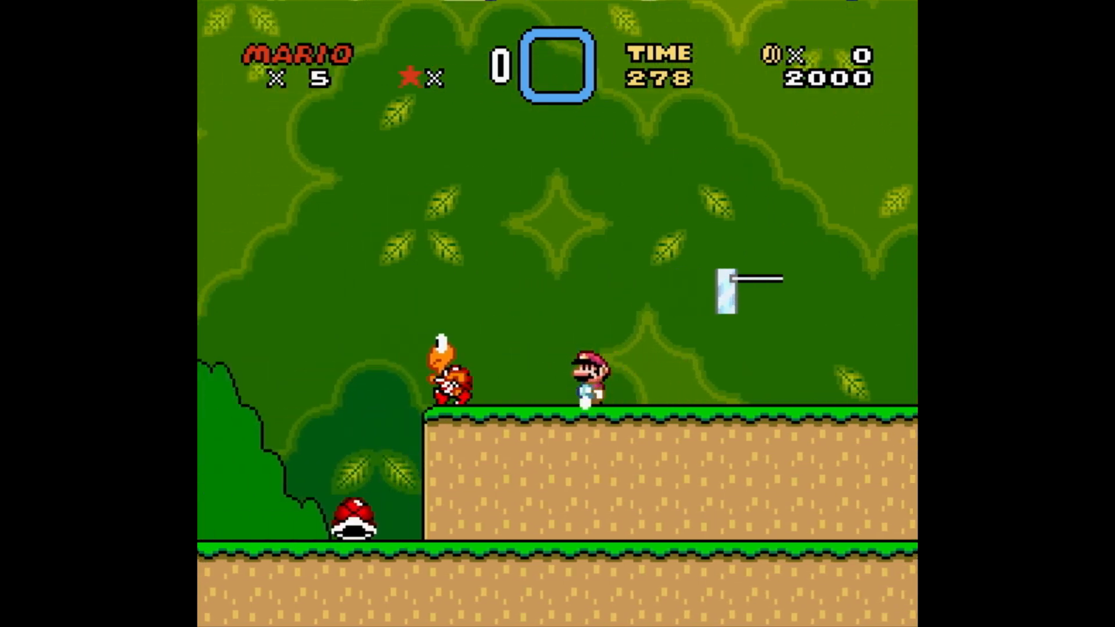
{"action": "key", "text": "Right"}
{"action": "key", "text": "Left"}
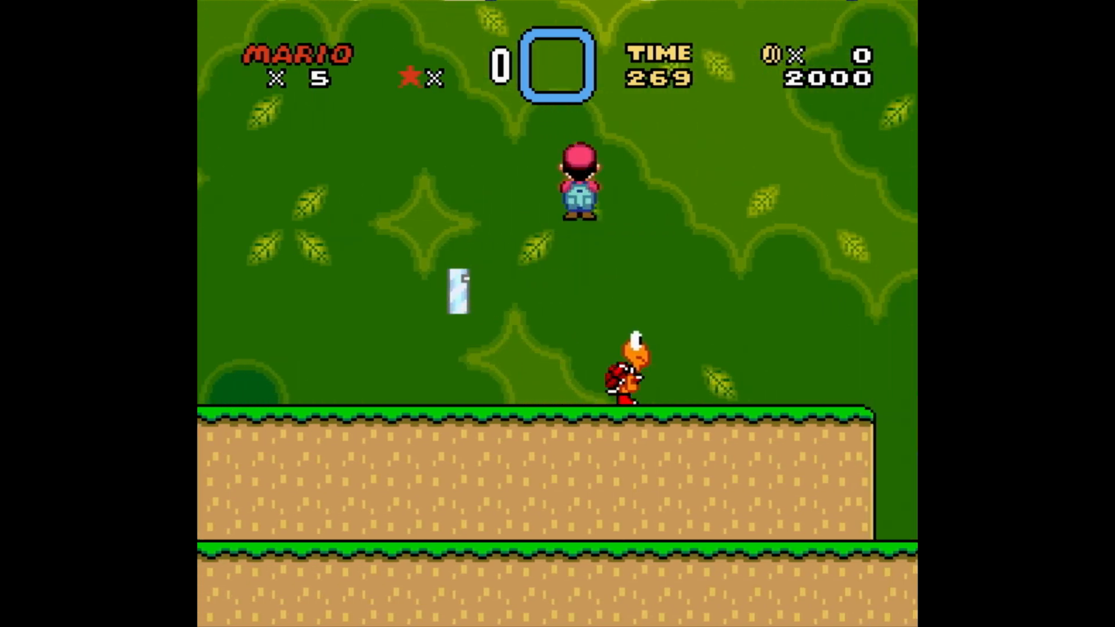
- Play on through level 106 past the question blocks, carrying the P-switch and stomping enemies
{"action": "key", "text": "Right"}
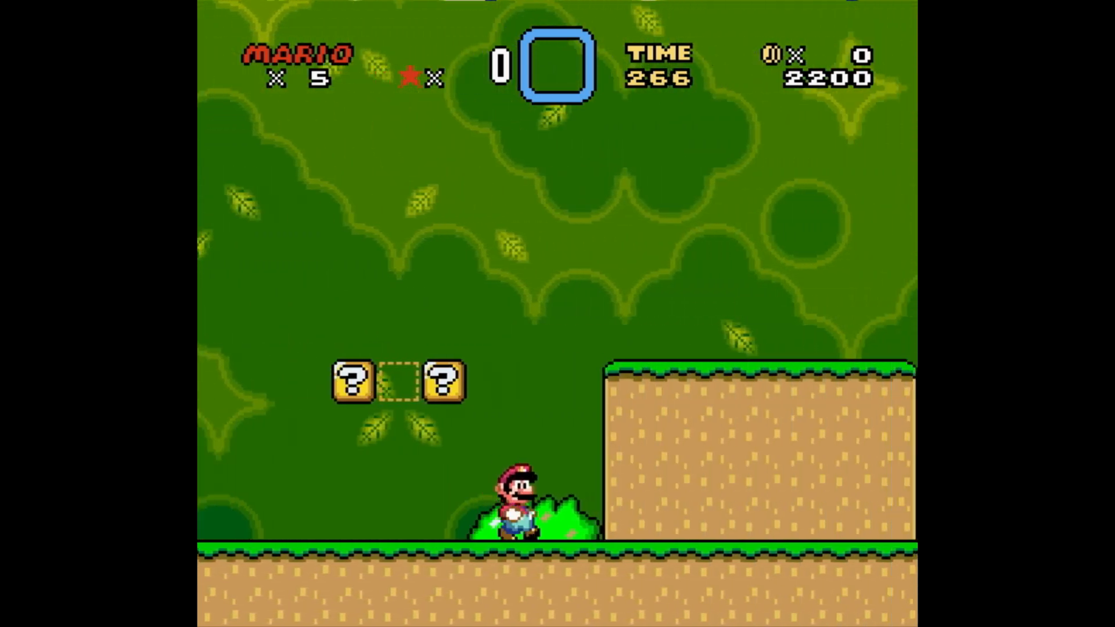
{"action": "key", "text": "Right"}
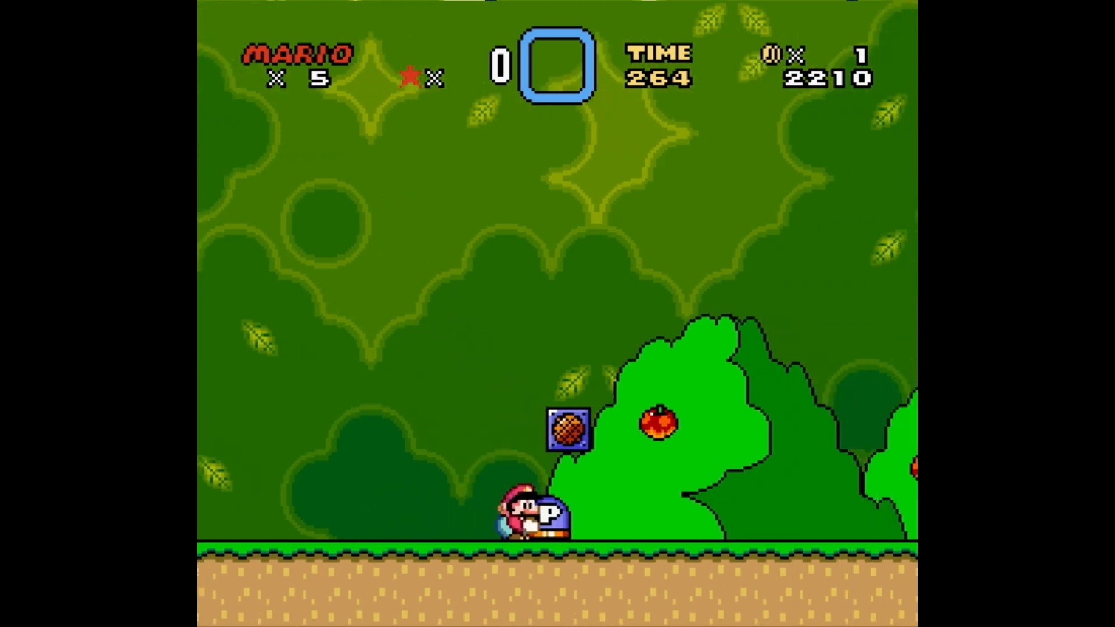
{"action": "key", "text": "Right"}
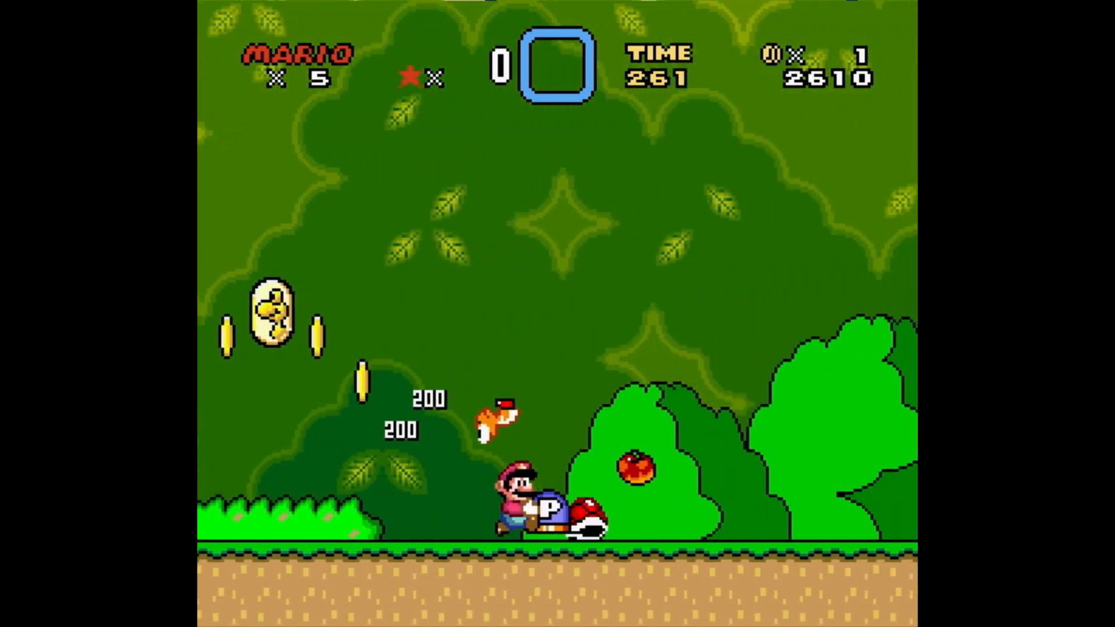
{"action": "key", "text": "Right"}
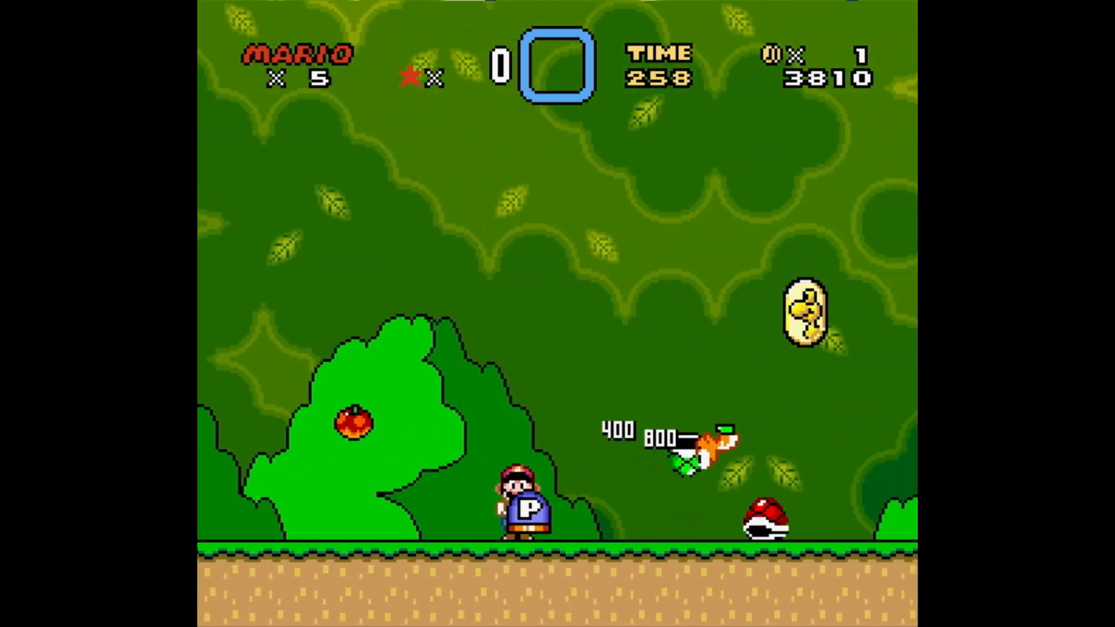
{"action": "key", "text": "Right"}
{"action": "key", "text": "Left"}
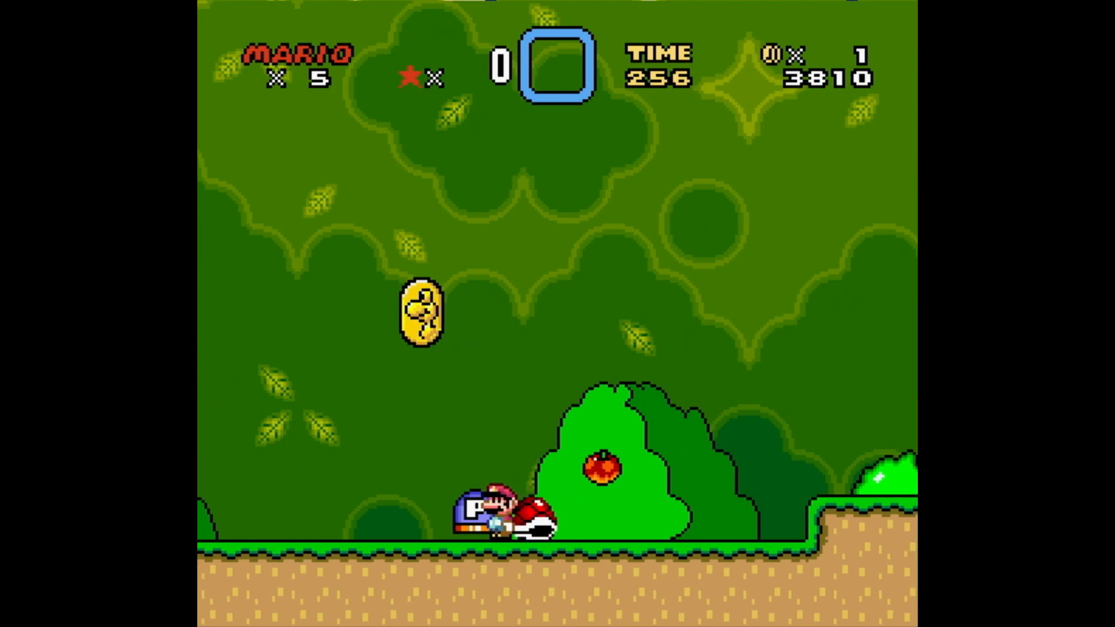
{"action": "key", "text": "Left"}
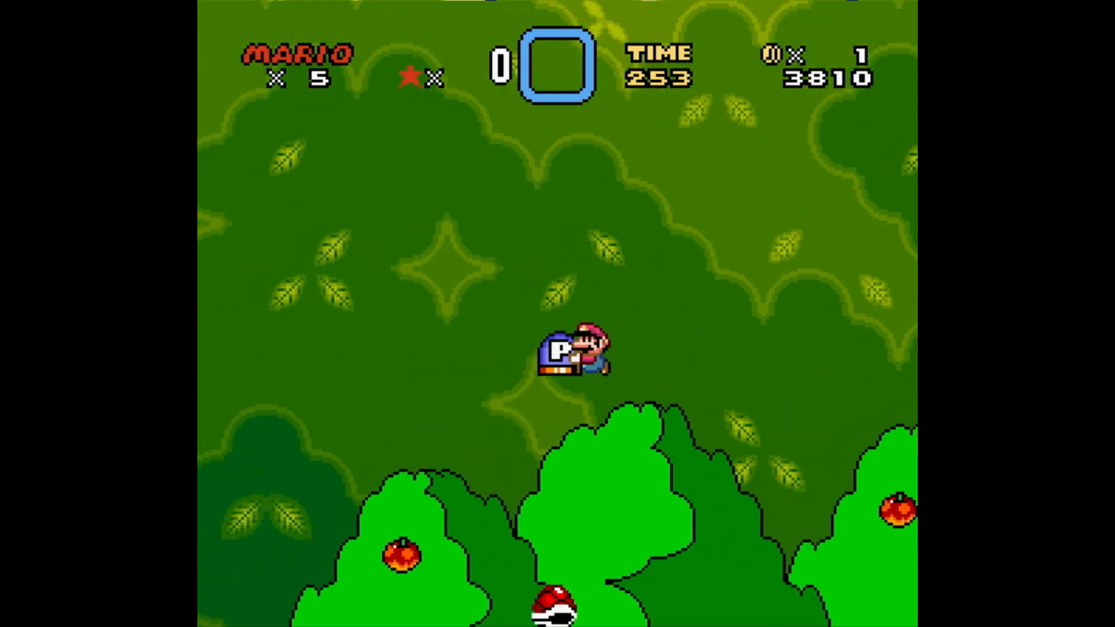
{"action": "key", "text": "Left"}
{"action": "key", "text": "Right"}
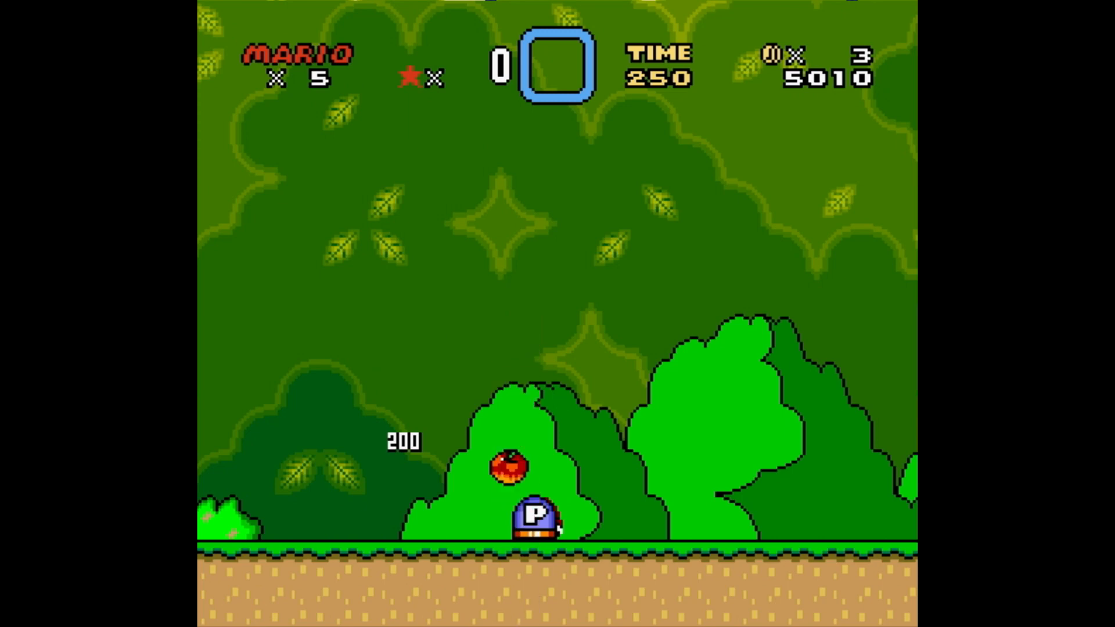
{"action": "key", "text": "z"}
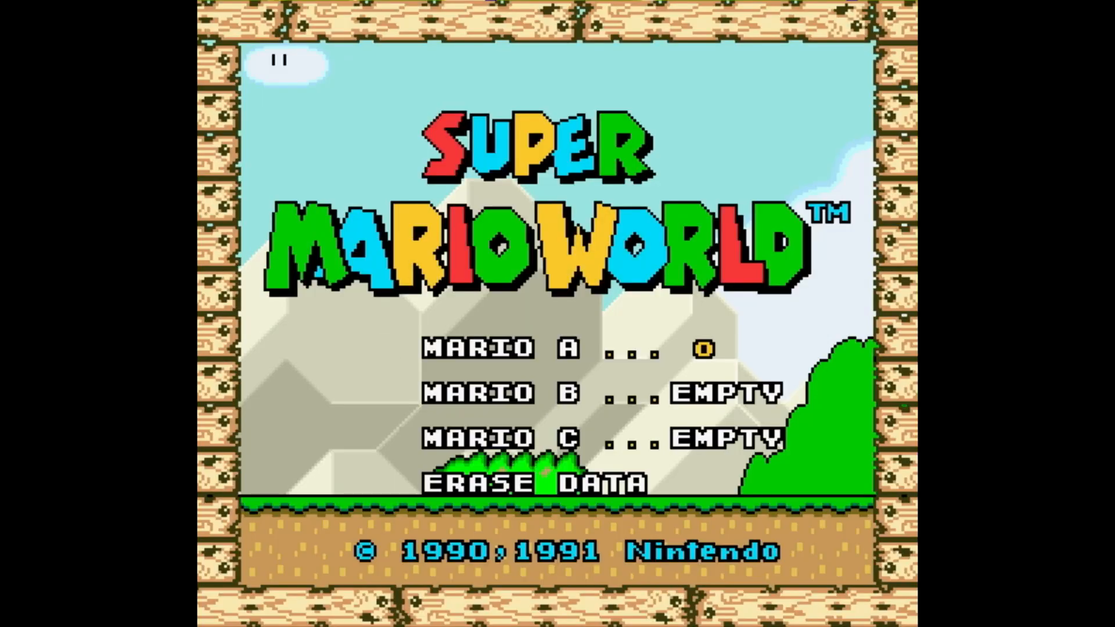
- Re-enter the level from the overworld and go down the green pipe again
{"action": "key", "text": "Return"}
{"action": "key", "text": "Return"}
{"action": "key", "text": "Left"}
{"action": "key", "text": "x"}
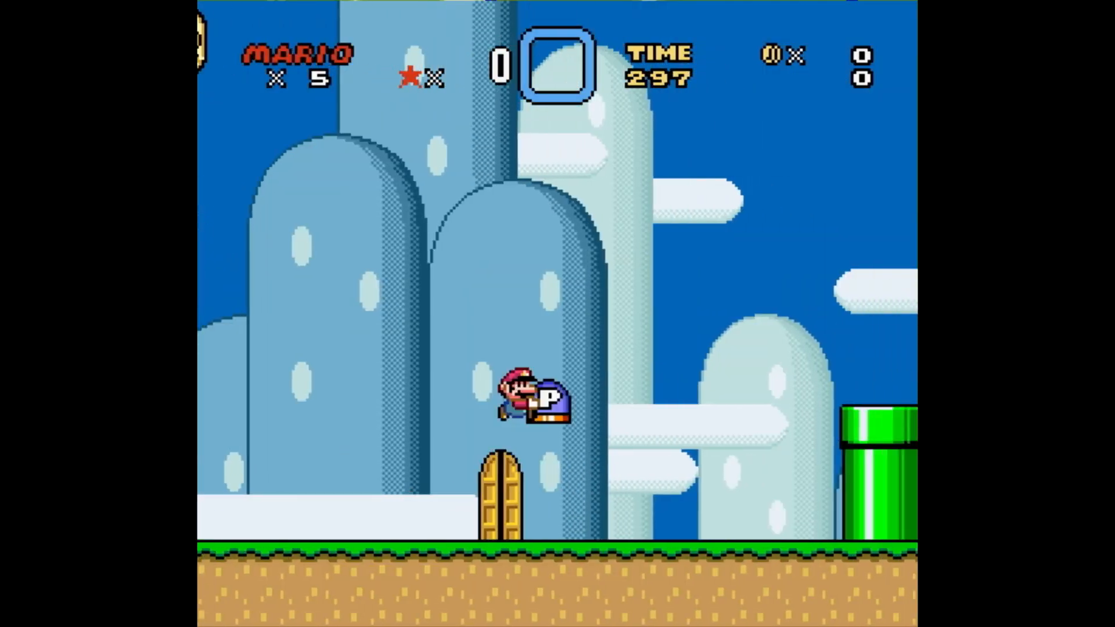
{"action": "key", "text": "Right"}
{"action": "key", "text": "z"}
{"action": "key", "text": "Down"}
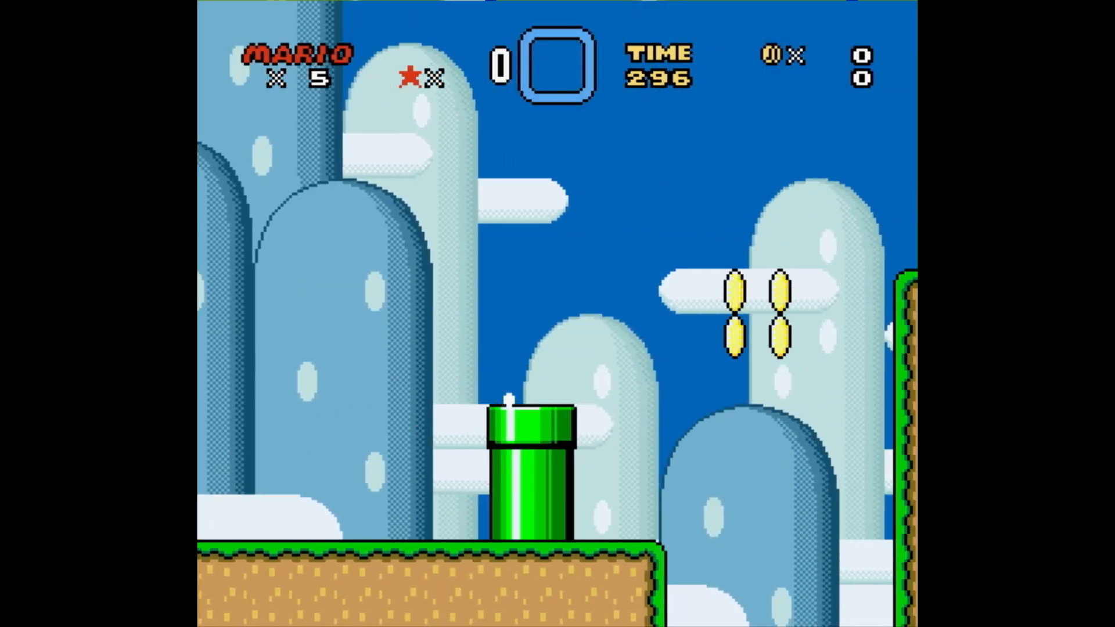
- Carry the P-switch from the yellow pipe over the note blocks and go down the purple pipe
{"action": "key", "text": "Right"}
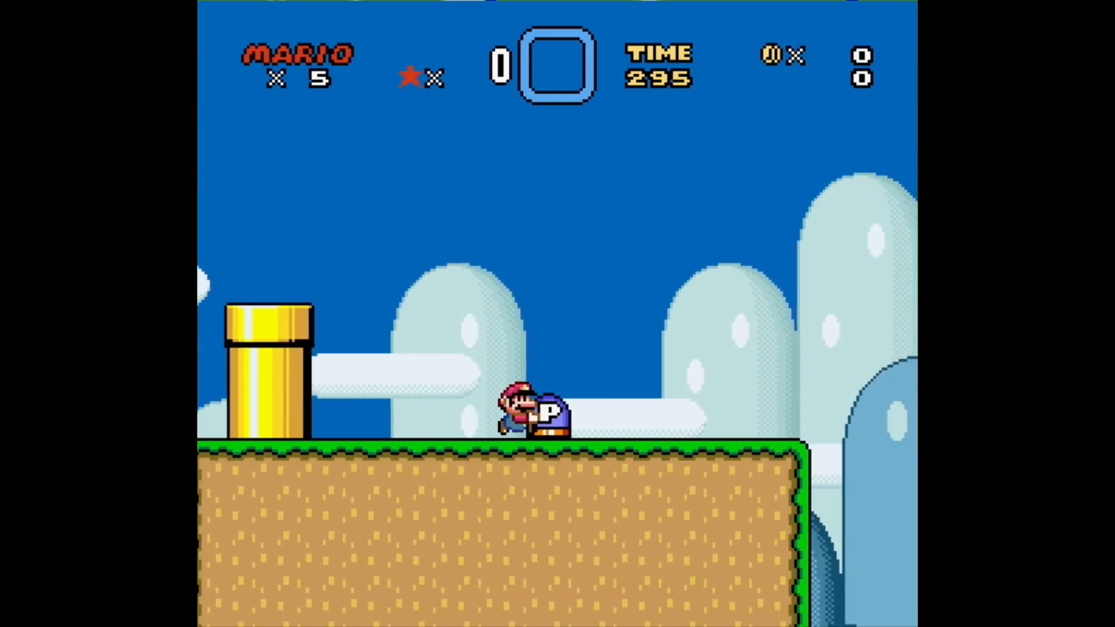
{"action": "key", "text": "Right"}
{"action": "key", "text": "z"}
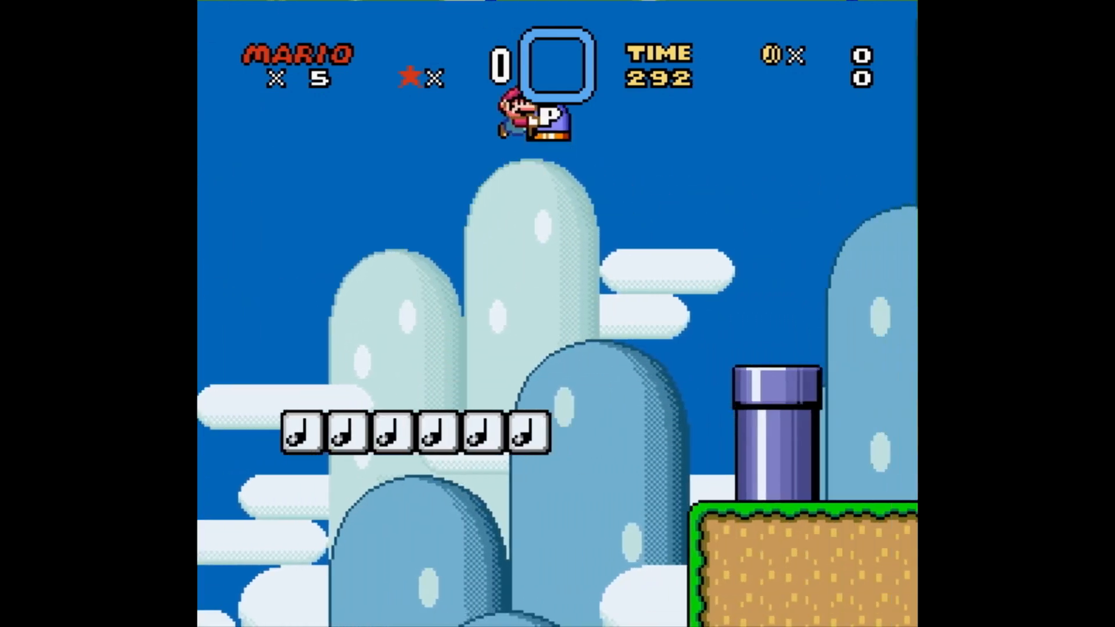
{"action": "key", "text": "Down"}
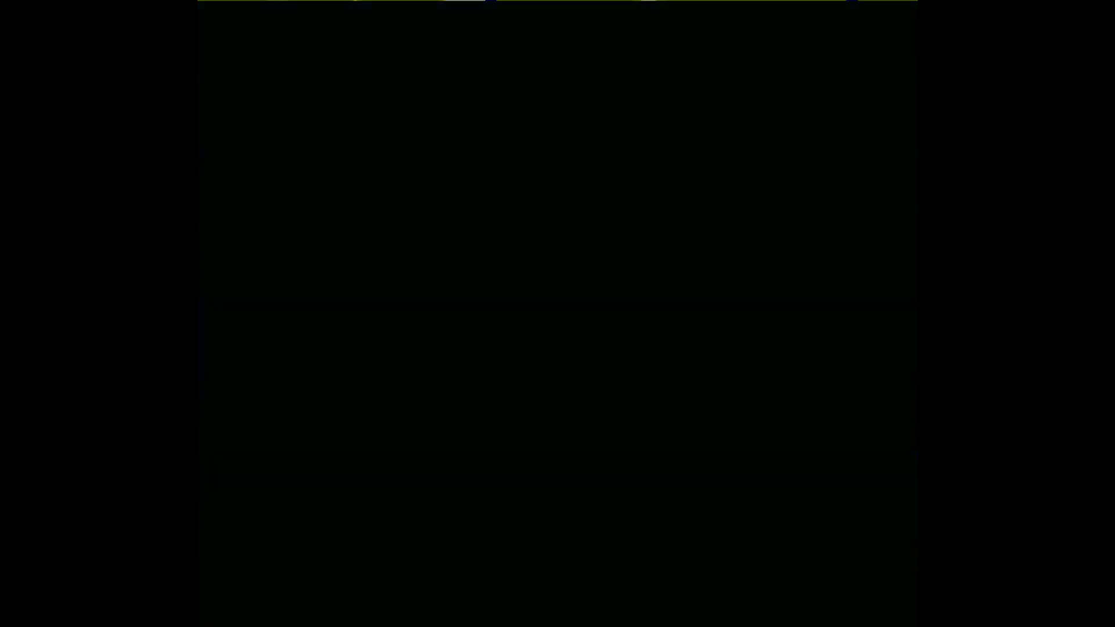
- Jump over the row of red Koopas in level 106 and run on past the question blocks and the raised block of ground
{"action": "key", "text": "Right"}
{"action": "key", "text": "z"}
{"action": "key", "text": "Right"}
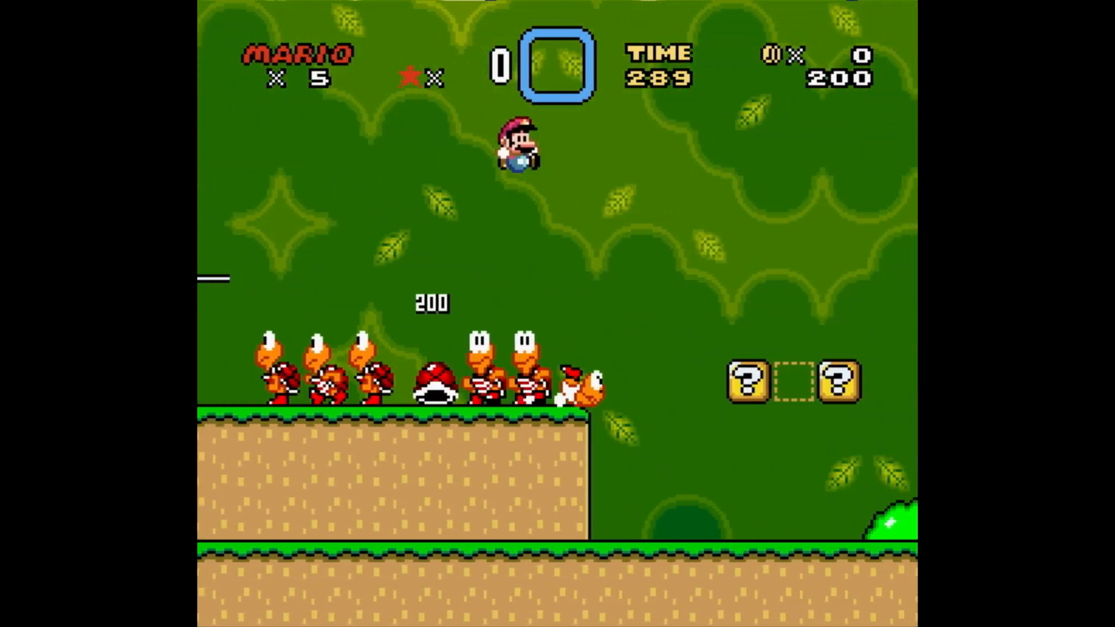
{"action": "key", "text": "Right"}
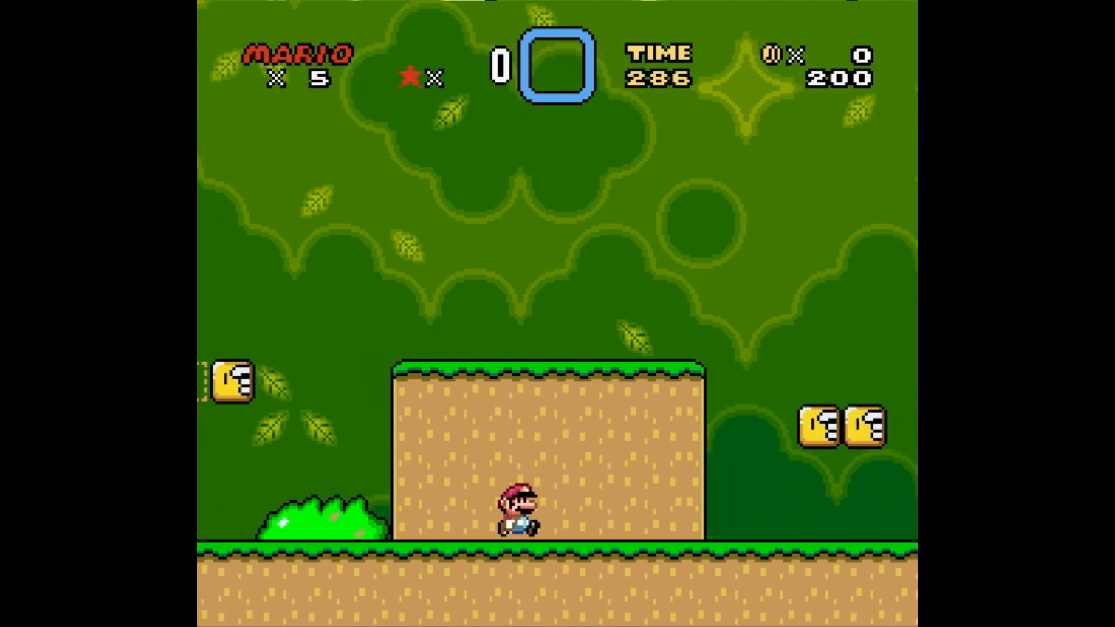
{"action": "key", "text": "Right"}
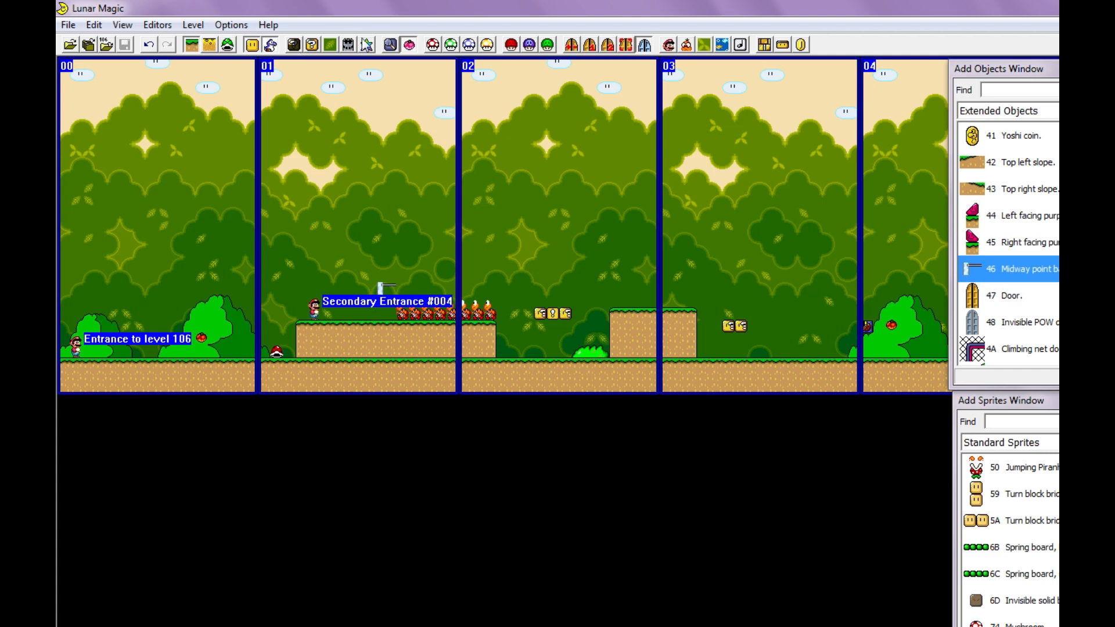
- Open the Overworld Editor's message box text and review the messages for 104-2, 105-1 and 105-2
{"action": "left_click", "coordinate": [349, 47]}
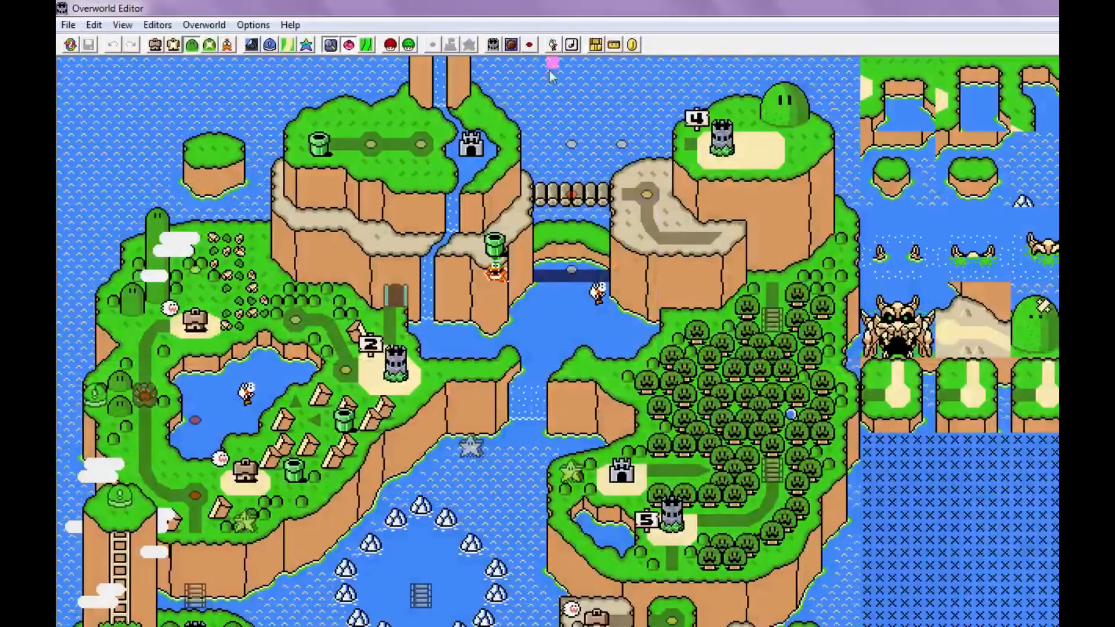
{"action": "left_click", "coordinate": [512, 45]}
{"action": "left_click_drag", "start_coordinate": [828, 196], "coordinate": [824, 234]}
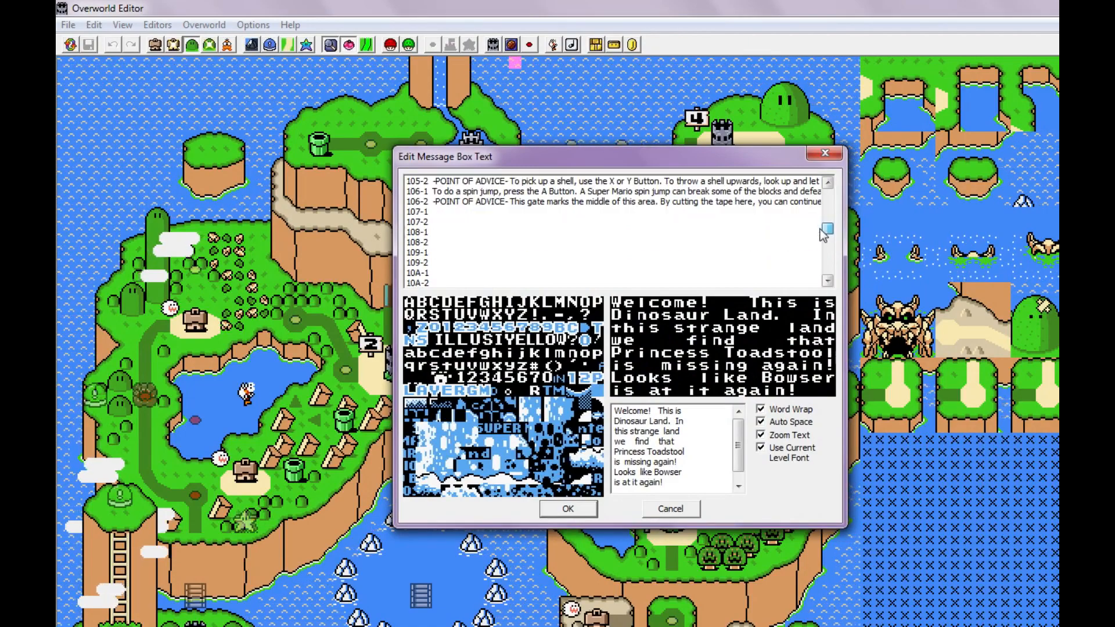
{"action": "scroll", "coordinate": [825, 234], "scroll_direction": "up", "scroll_amount": 3}
{"action": "left_click", "coordinate": [440, 264]}
{"action": "scroll", "coordinate": [442, 267], "scroll_direction": "down", "scroll_amount": 1}
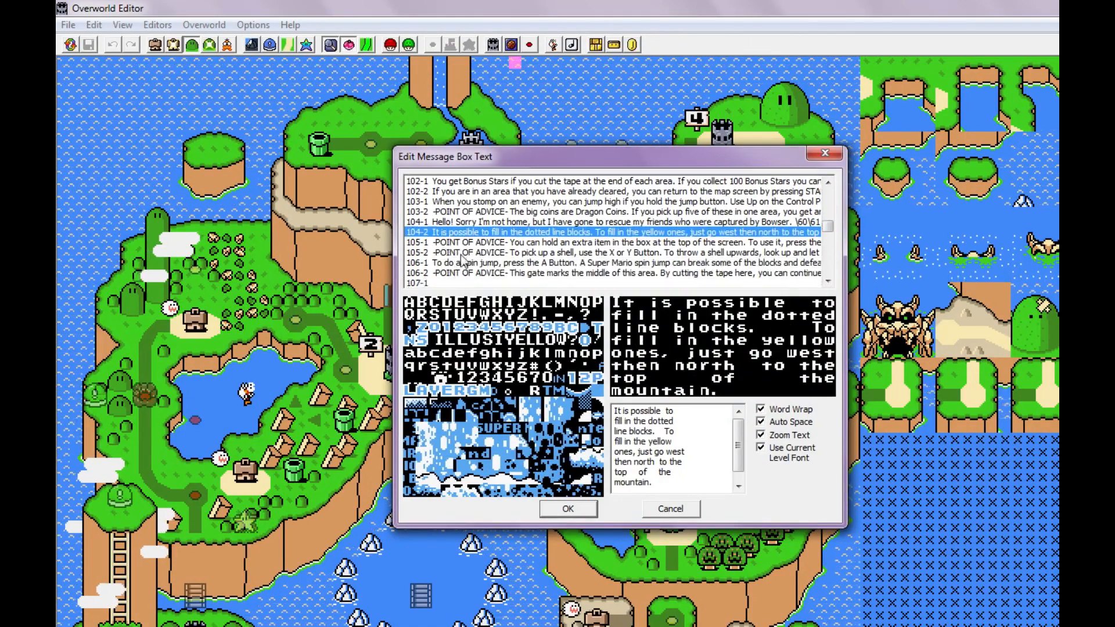
{"action": "left_click", "coordinate": [454, 244]}
{"action": "left_click", "coordinate": [456, 253]}
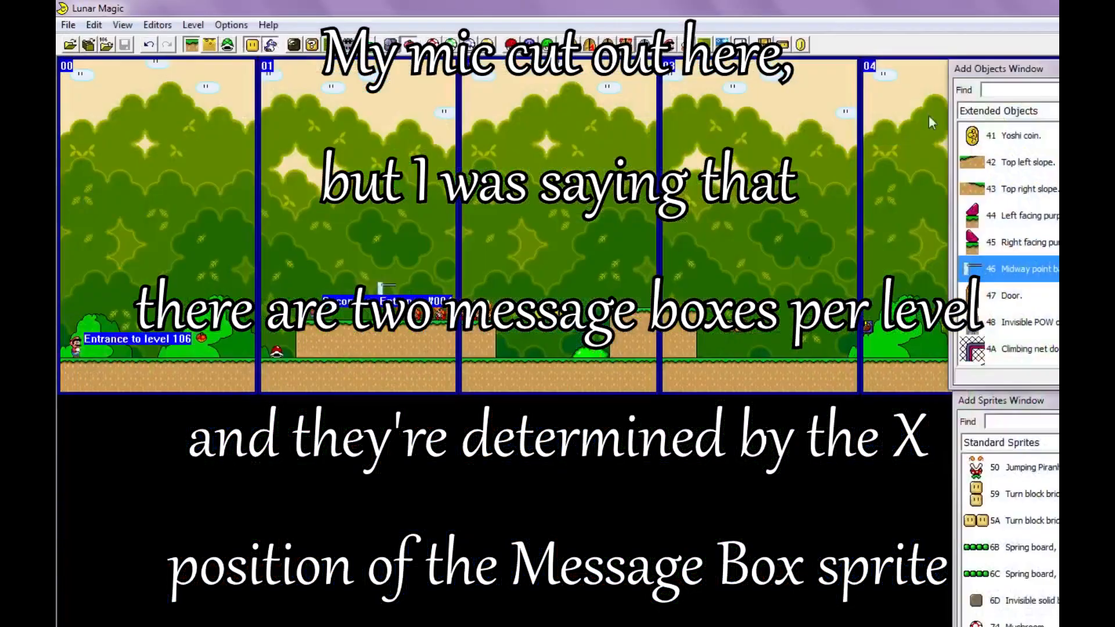
- Examine the message box sprite at the start of screen 04 in level 106 and its X position
{"action": "scroll", "coordinate": [549, 277], "scroll_direction": "right", "scroll_amount": 6}
{"action": "scroll", "coordinate": [534, 302], "scroll_direction": "right", "scroll_amount": 5}
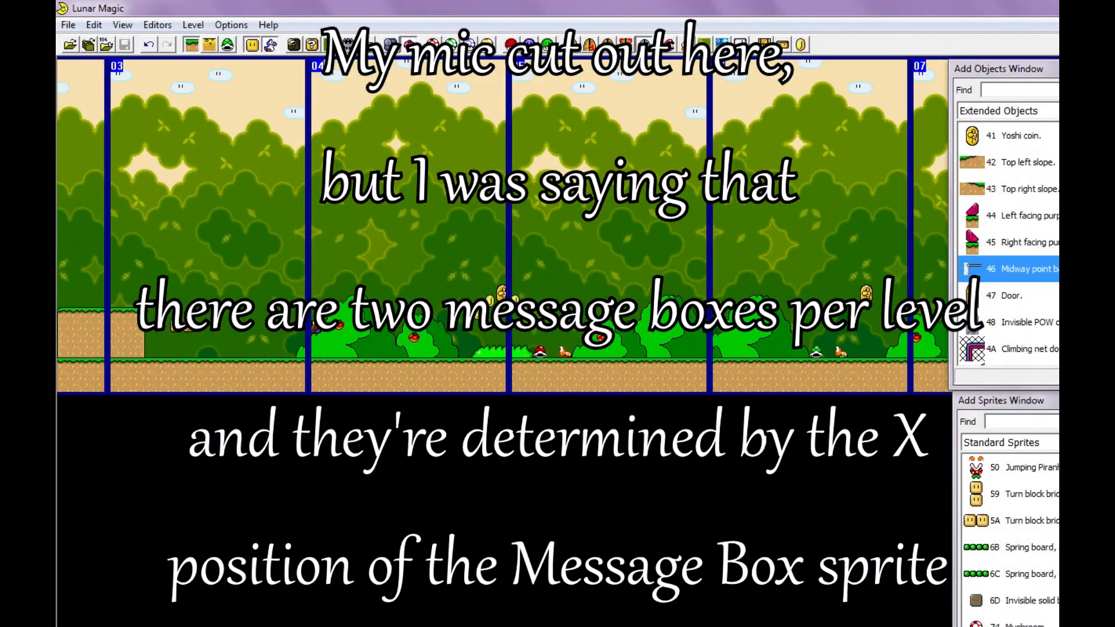
{"action": "scroll", "coordinate": [504, 331], "scroll_direction": "left", "scroll_amount": 3}
{"action": "scroll", "coordinate": [503, 332], "scroll_direction": "up", "scroll_amount": 1, "text": "ctrl"}
{"action": "scroll", "coordinate": [497, 392], "scroll_direction": "right", "scroll_amount": 3}
{"action": "left_click", "coordinate": [575, 501]}
{"action": "key", "text": "3"}
{"action": "mouse_move", "coordinate": [574, 502]}
{"action": "left_mouse_down"}
{"action": "mouse_move", "coordinate": [689, 494]}
{"action": "mouse_move", "coordinate": [532, 486]}
{"action": "mouse_move", "coordinate": [568, 497]}
{"action": "left_mouse_up"}
{"action": "left_click", "coordinate": [592, 528]}
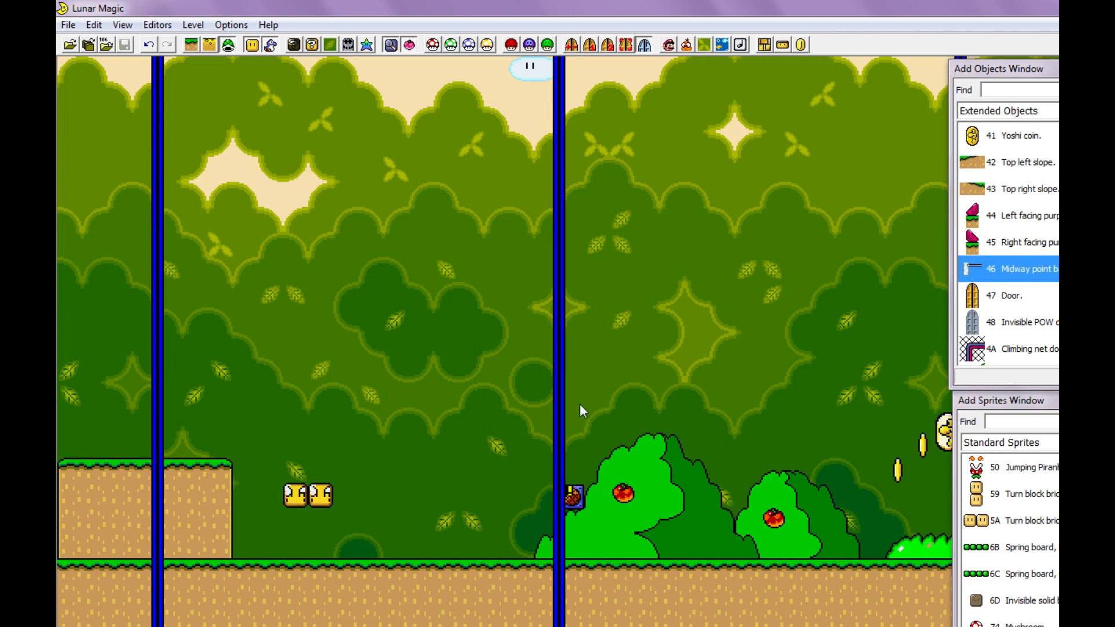
{"action": "scroll", "coordinate": [554, 382], "scroll_direction": "down", "scroll_amount": 1, "text": "ctrl"}
{"action": "scroll", "coordinate": [554, 375], "scroll_direction": "up", "scroll_amount": 8}
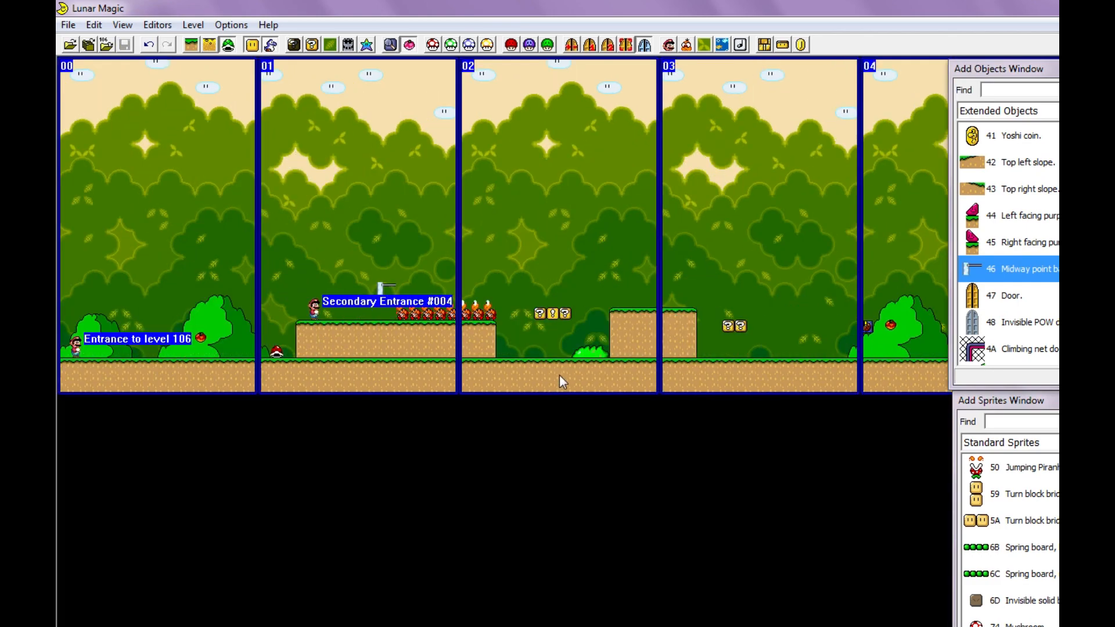
- Switch to level 105 and look over its entrances, pipes and screens up to the slopes past screen 04
{"action": "key", "text": "Page_Down"}
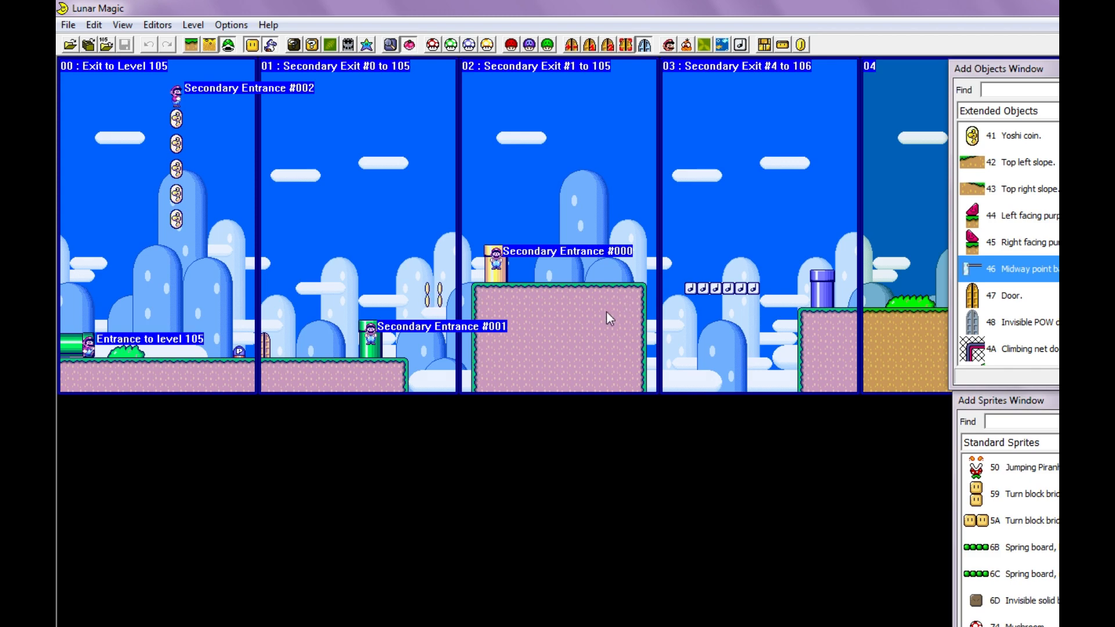
{"action": "scroll", "coordinate": [605, 326], "scroll_direction": "up", "scroll_amount": 1, "text": "ctrl"}
{"action": "scroll", "coordinate": [606, 329], "scroll_direction": "right", "scroll_amount": 15}
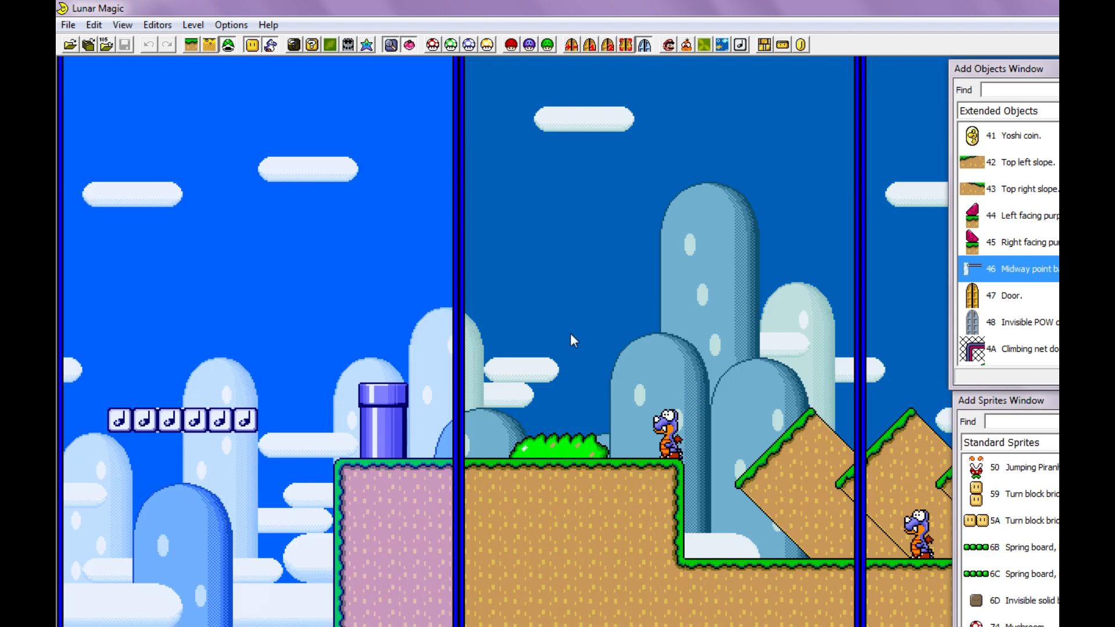
{"action": "scroll", "coordinate": [566, 336], "scroll_direction": "left", "scroll_amount": 12}
{"action": "scroll", "coordinate": [582, 386], "scroll_direction": "up", "scroll_amount": 1}
{"action": "scroll", "coordinate": [582, 386], "scroll_direction": "down", "scroll_amount": 1}
{"action": "scroll", "coordinate": [583, 389], "scroll_direction": "up", "scroll_amount": 1}
{"action": "scroll", "coordinate": [587, 393], "scroll_direction": "down", "scroll_amount": 1}
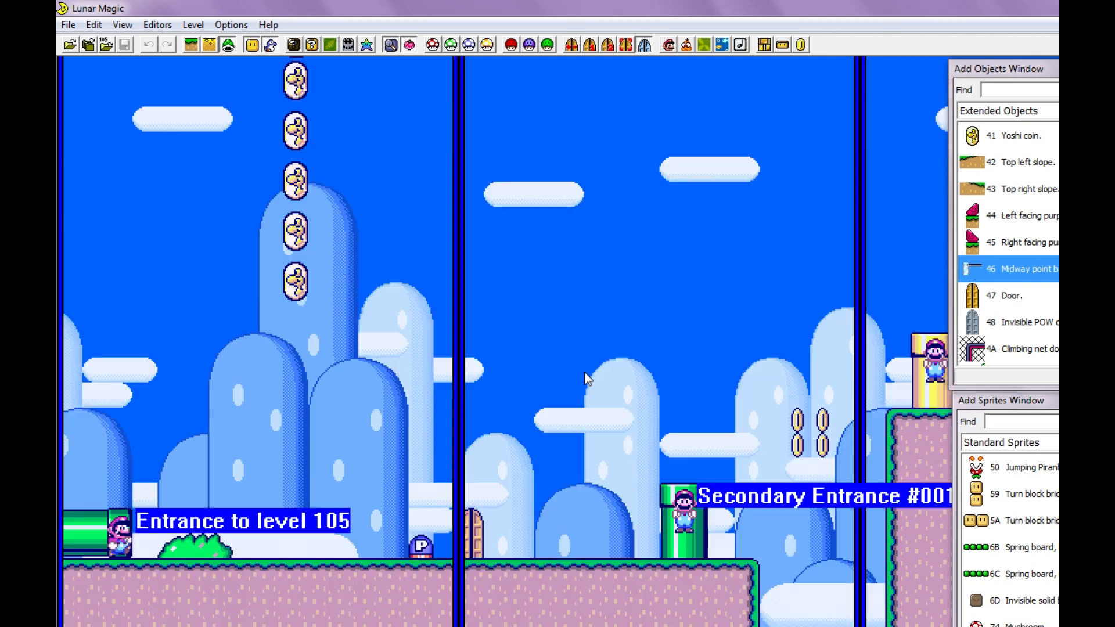